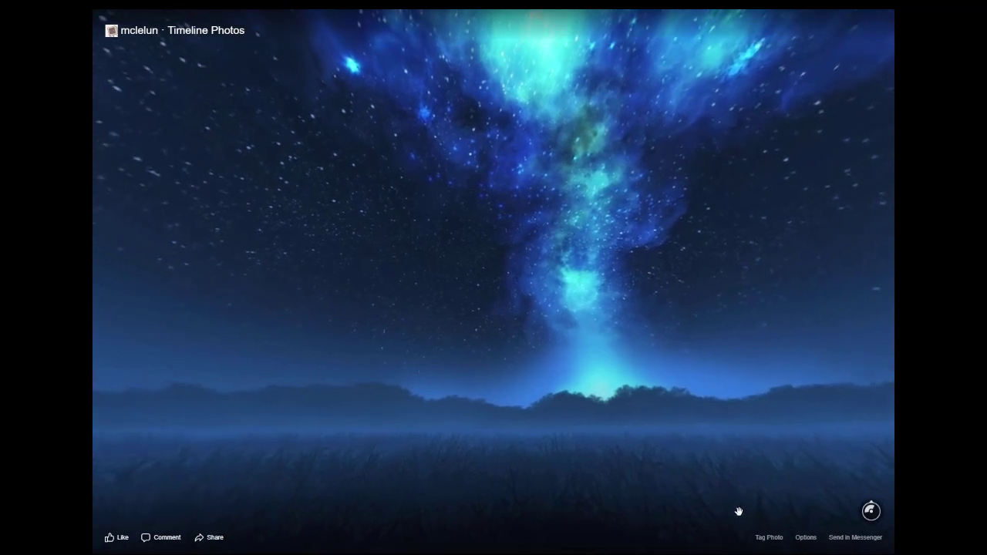
Step: Pan around the 360° view to inspect the milky way, nebula and horizon
{"action": "mouse_move", "coordinate": [505, 440]}
{"action": "left_mouse_down"}
{"action": "mouse_move", "coordinate": [612, 445]}
{"action": "mouse_move", "coordinate": [823, 415]}
{"action": "left_mouse_up"}
{"action": "mouse_move", "coordinate": [406, 405]}
{"action": "left_mouse_down"}
{"action": "mouse_move", "coordinate": [362, 411]}
{"action": "mouse_move", "coordinate": [693, 468]}
{"action": "mouse_move", "coordinate": [549, 429]}
{"action": "left_mouse_up"}
{"action": "mouse_move", "coordinate": [418, 410]}
{"action": "left_mouse_down"}
{"action": "mouse_move", "coordinate": [465, 447]}
{"action": "mouse_move", "coordinate": [521, 464]}
{"action": "mouse_move", "coordinate": [586, 478]}
{"action": "mouse_move", "coordinate": [671, 476]}
{"action": "left_mouse_up"}
{"action": "mouse_move", "coordinate": [442, 471]}
{"action": "left_mouse_down"}
{"action": "mouse_move", "coordinate": [555, 460]}
{"action": "mouse_move", "coordinate": [619, 408]}
{"action": "mouse_move", "coordinate": [381, 458]}
{"action": "mouse_move", "coordinate": [348, 456]}
{"action": "mouse_move", "coordinate": [405, 429]}
{"action": "mouse_move", "coordinate": [462, 421]}
{"action": "mouse_move", "coordinate": [486, 432]}
{"action": "left_mouse_up"}
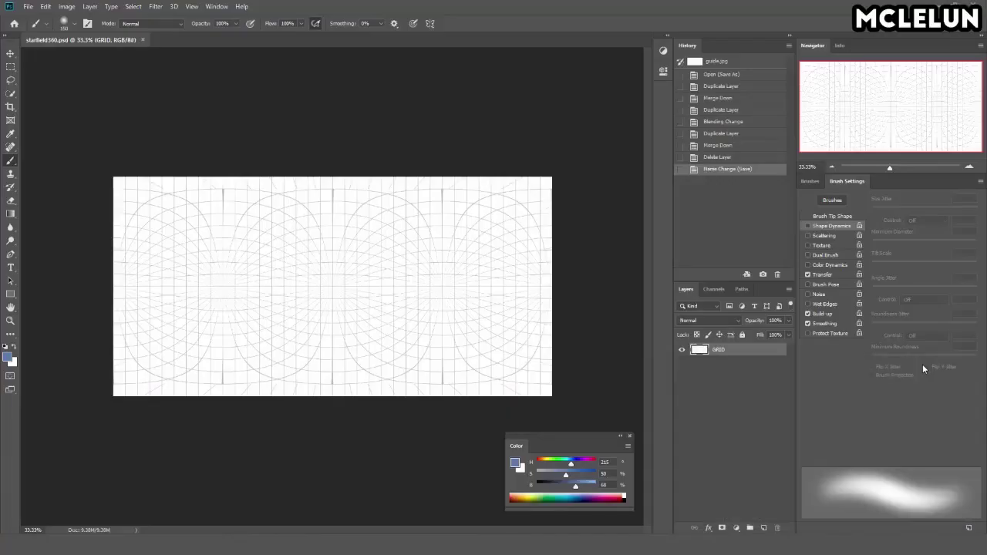
Step: Add a new layer named SKY under the grid and fill it dark blue
{"action": "left_click", "coordinate": [763, 528], "text": "ctrl"}
{"action": "type", "text": "sKY"}
{"action": "key", "text": "Return"}
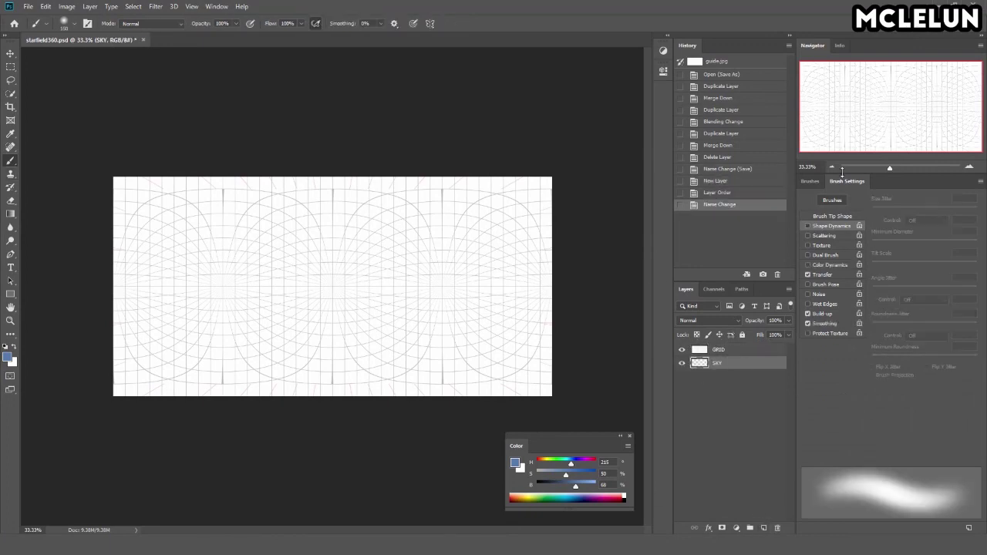
{"action": "left_click", "coordinate": [809, 180]}
{"action": "key", "text": "e"}
{"action": "scroll", "coordinate": [713, 318], "scroll_direction": "down", "scroll_amount": 1}
{"action": "key", "text": "alt+bracketleft"}
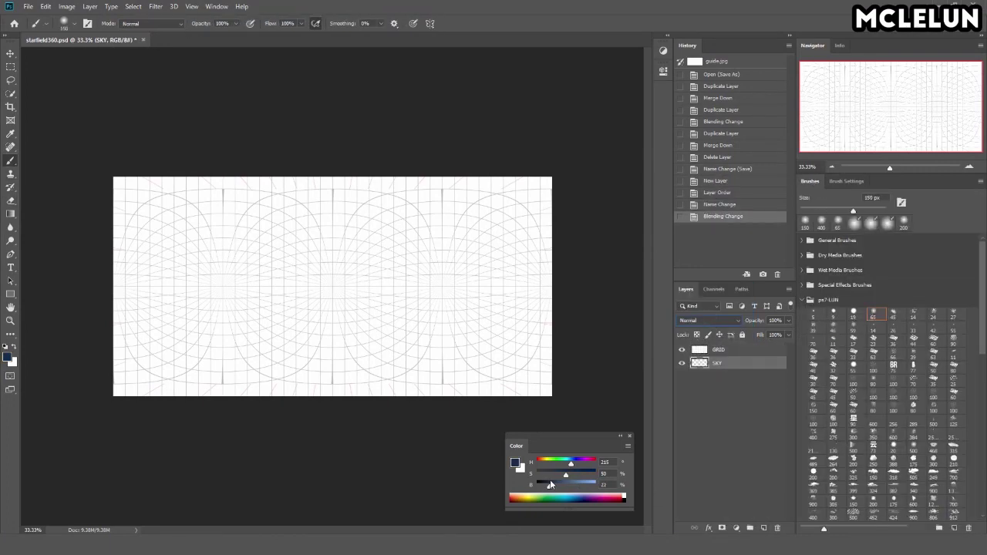
{"action": "key", "text": "alt+BackSpace"}
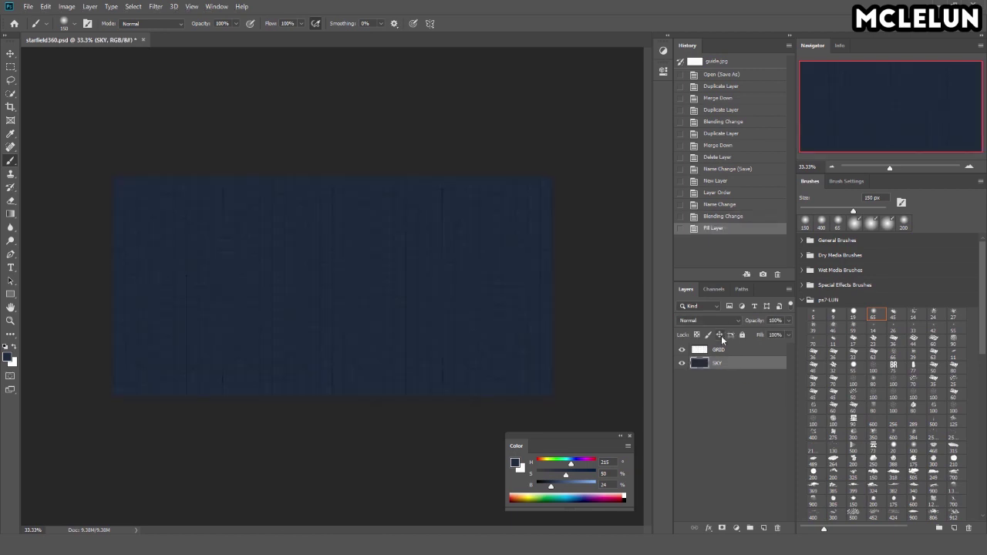
Step: Paint lighter blue across the lower sky with an 800 px soft brush, darkening the top
{"action": "left_click_drag", "start_coordinate": [567, 392], "coordinate": [524, 386]}
{"action": "key", "text": "bracketright"}
{"action": "key", "text": "bracketright"}
{"action": "key", "text": "bracketright"}
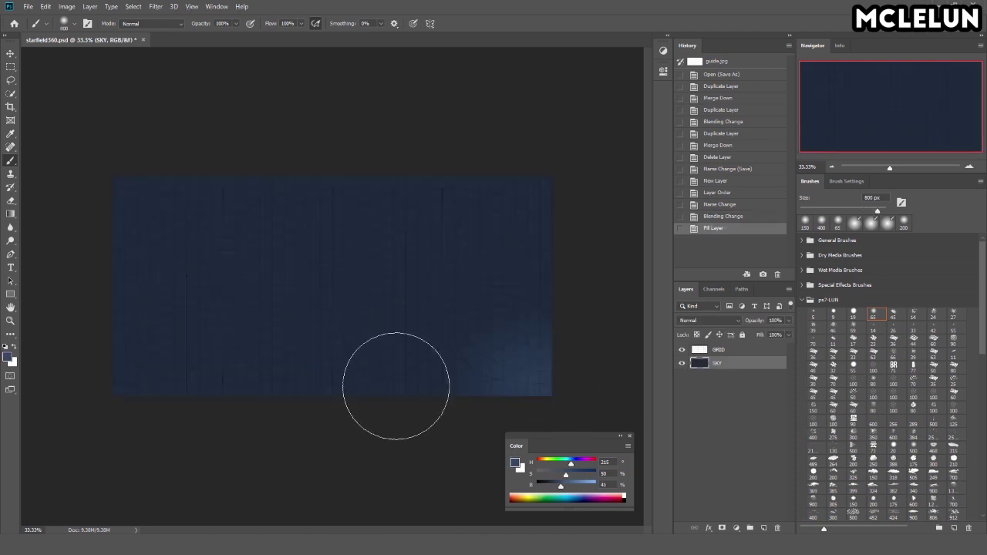
{"action": "left_click_drag", "start_coordinate": [366, 383], "coordinate": [172, 328]}
{"action": "mouse_move", "coordinate": [105, 259]}
{"action": "left_mouse_down"}
{"action": "mouse_move", "coordinate": [529, 143]}
{"action": "mouse_move", "coordinate": [562, 193]}
{"action": "mouse_move", "coordinate": [151, 184]}
{"action": "left_mouse_up"}
Step: Duplicate the SKY layer and flip the copy horizontally
{"action": "left_click_drag", "start_coordinate": [733, 371], "coordinate": [763, 528]}
{"action": "left_click", "coordinate": [45, 6]}
{"action": "left_click", "coordinate": [202, 352]}
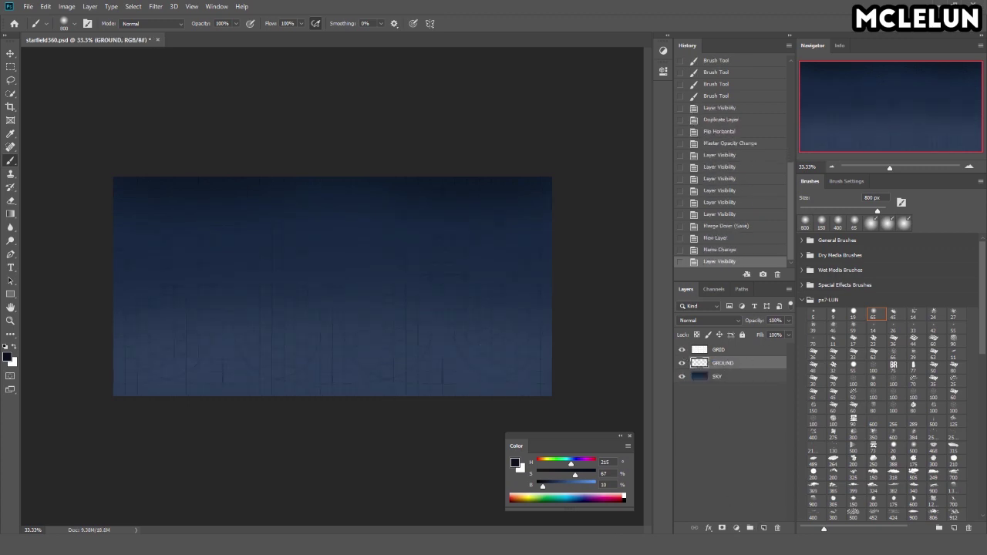
Step: Fill the lower canvas with a dark ground band stretched to full canvas width
{"action": "left_click_drag", "start_coordinate": [106, 284], "coordinate": [563, 405]}
{"action": "key", "text": "alt+BackSpace"}
{"action": "key", "text": "ctrl+d"}
{"action": "left_click_drag", "start_coordinate": [889, 167], "coordinate": [891, 168]}
{"action": "key", "text": "ctrl+t"}
{"action": "left_click_drag", "start_coordinate": [332, 292], "coordinate": [334, 281]}
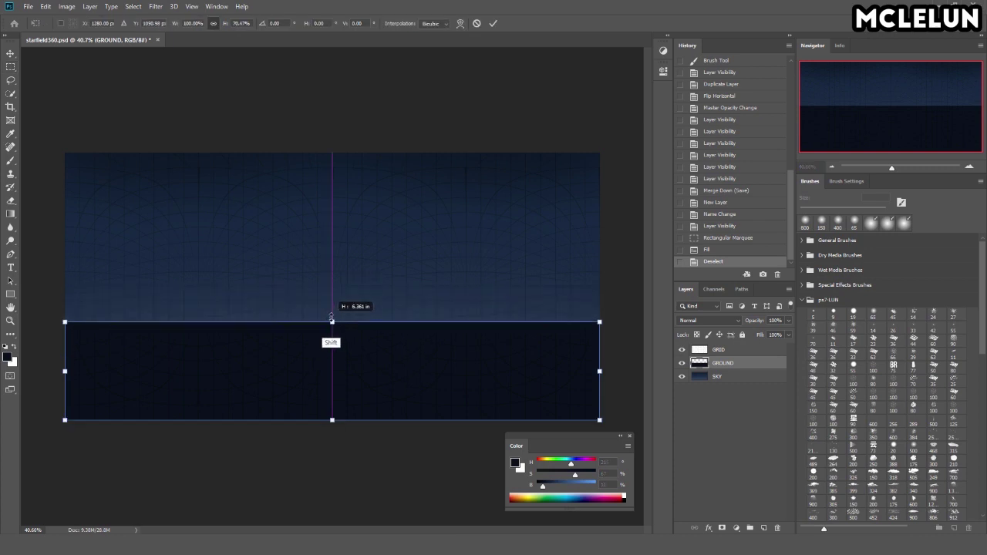
{"action": "key", "text": "Return"}
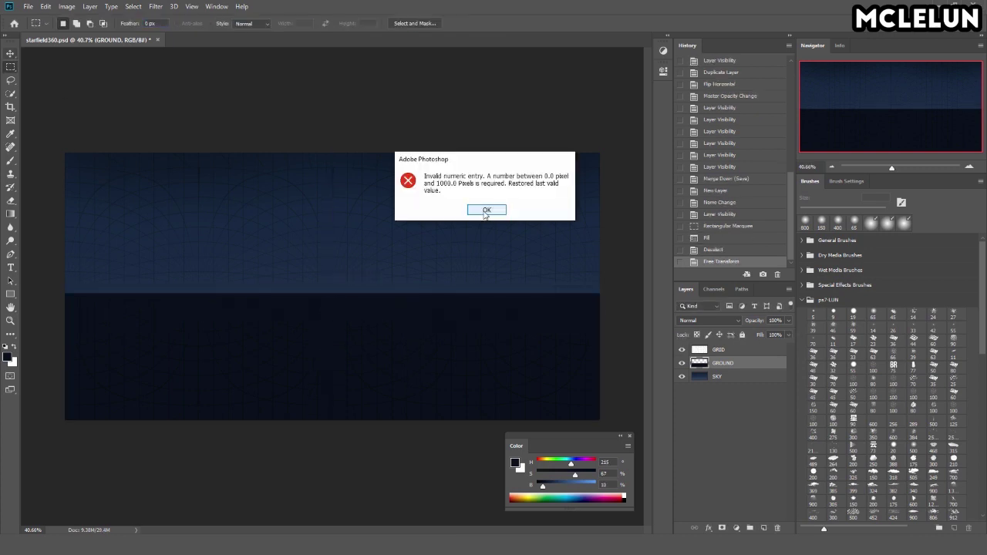
{"action": "left_click", "coordinate": [489, 212]}
Step: Paint grass silhouettes along the horizon and merge them into GROUND
{"action": "key", "text": "b"}
{"action": "scroll", "coordinate": [928, 471], "scroll_direction": "down", "scroll_amount": 5}
{"action": "left_click", "coordinate": [762, 528]}
{"action": "mouse_move", "coordinate": [597, 295]}
{"action": "left_mouse_down"}
{"action": "mouse_move", "coordinate": [271, 298]}
{"action": "mouse_move", "coordinate": [425, 301]}
{"action": "left_mouse_up"}
{"action": "key", "text": "ctrl+e"}
Step: Apply Filter > Other > Offset to wrap the ground seam and hide the GRID layer
{"action": "left_click", "coordinate": [155, 7]}
{"action": "left_click", "coordinate": [301, 260]}
{"action": "left_click", "coordinate": [542, 142]}
{"action": "left_click", "coordinate": [682, 349]}
{"action": "left_click_drag", "start_coordinate": [892, 167], "coordinate": [902, 168]}
{"action": "key", "text": "ctrl+f"}
{"action": "key", "text": "Escape"}
Step: Cancel the Camera Raw filter, reapply Offset to check the seam, and view the whole panorama
{"action": "left_click", "coordinate": [155, 7]}
{"action": "left_click", "coordinate": [232, 68]}
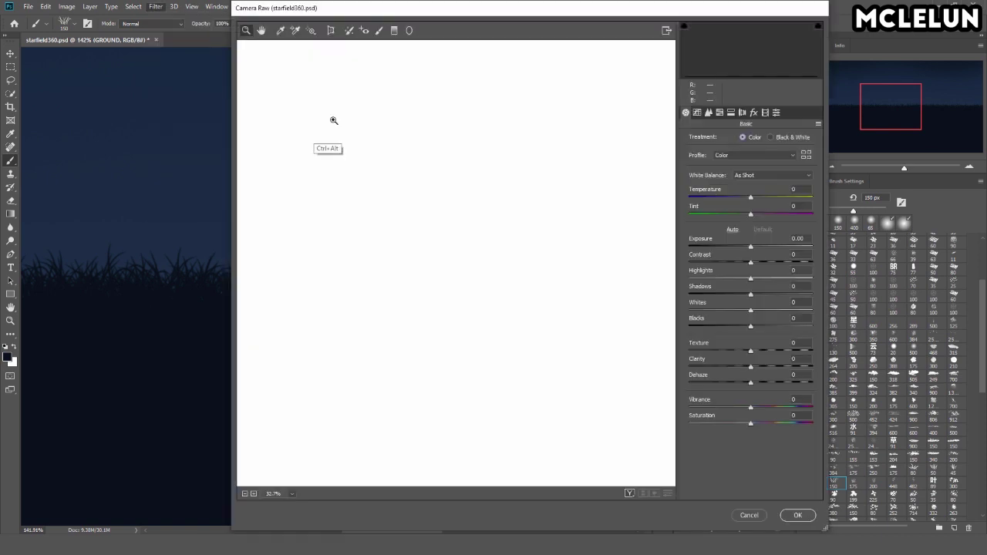
{"action": "left_click", "coordinate": [563, 406]}
{"action": "left_click", "coordinate": [754, 518]}
{"action": "key", "text": "ctrl+alt+f"}
{"action": "key", "text": "ctrl+alt+f"}
{"action": "key", "text": "ctrl+alt+f"}
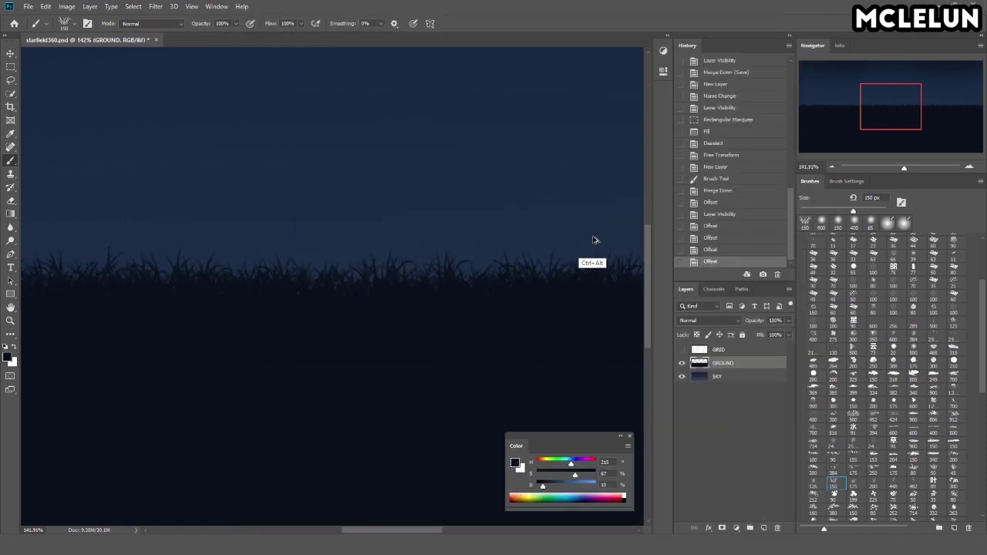
{"action": "key", "text": "ctrl+0"}
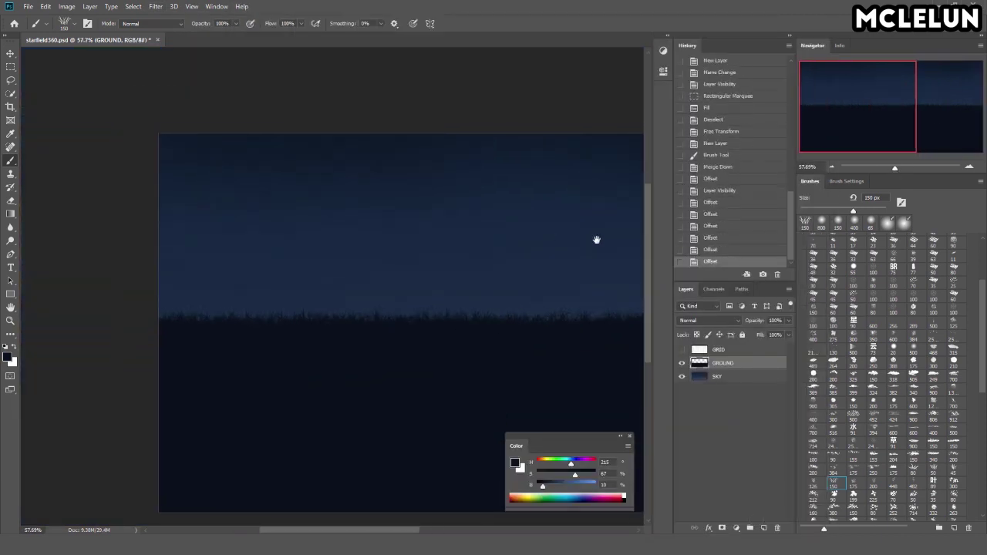
{"action": "left_click_drag", "start_coordinate": [895, 168], "coordinate": [891, 170]}
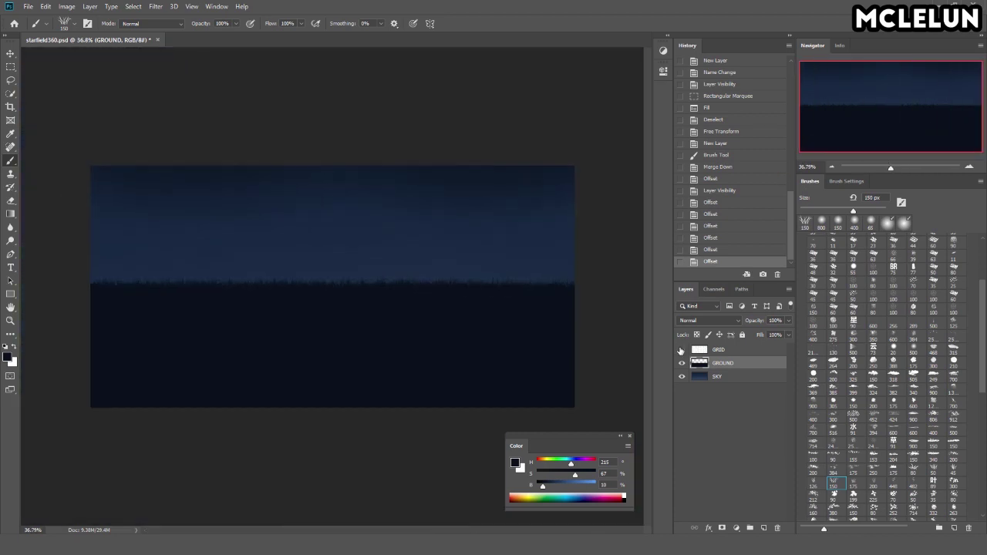
Step: Paint a soft glow near the horizon on a new layer and merge it into SKY
{"action": "left_click", "coordinate": [763, 528]}
{"action": "left_click", "coordinate": [982, 251]}
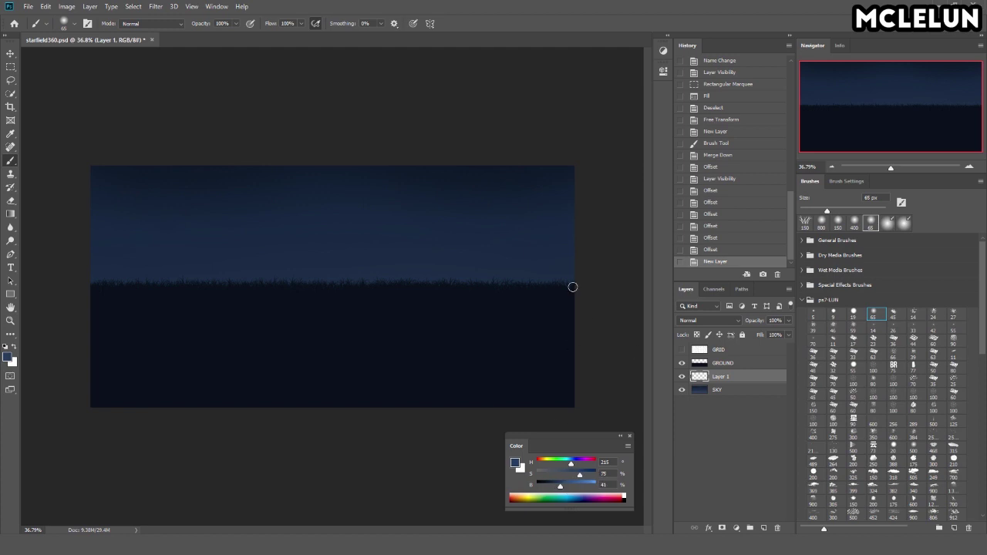
{"action": "left_click", "coordinate": [538, 301], "text": "shift"}
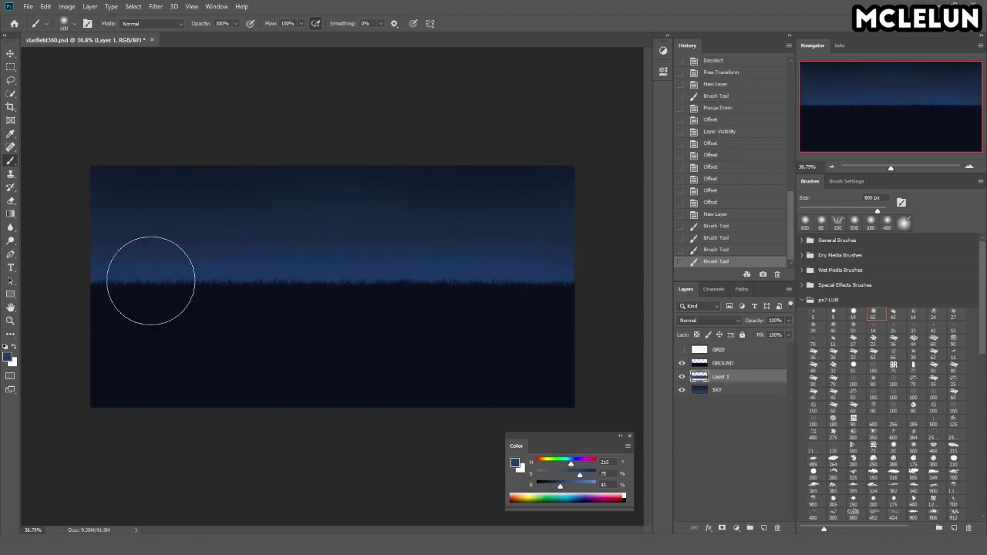
{"action": "key", "text": "ctrl+e"}
{"action": "left_click_drag", "start_coordinate": [511, 308], "coordinate": [511, 320]}
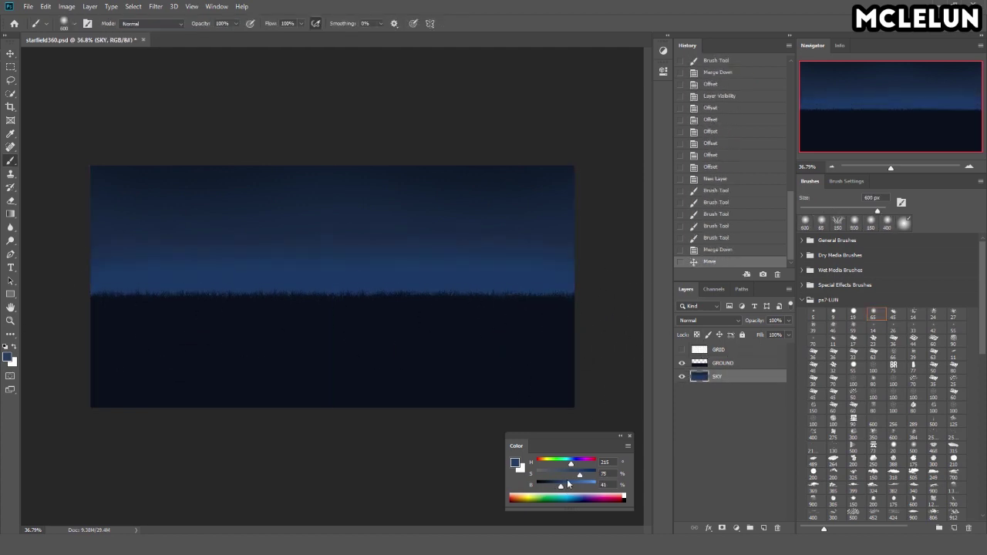
{"action": "left_click", "coordinate": [578, 335], "text": "shift"}
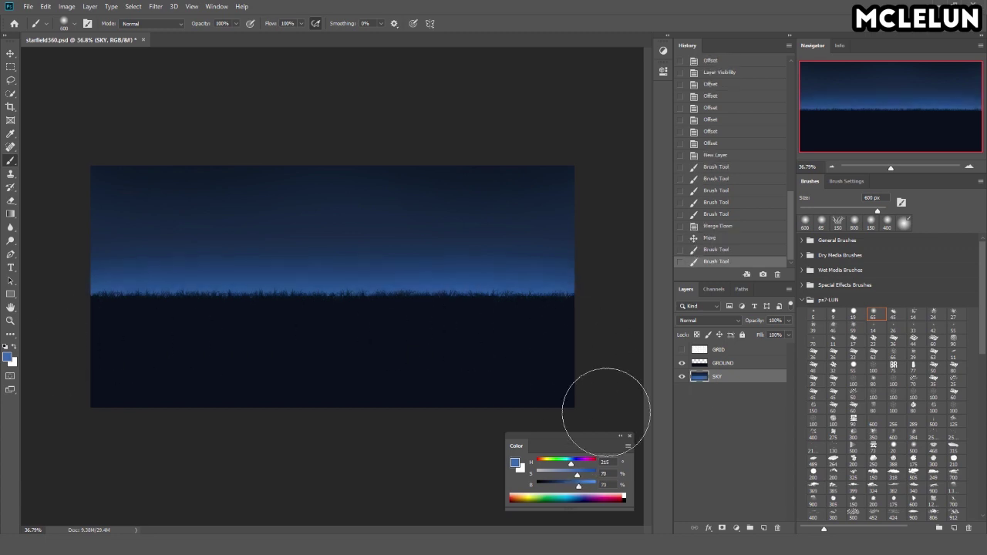
Step: Duplicate the SKY layer and flip the copy horizontally
{"action": "left_click_drag", "start_coordinate": [747, 427], "coordinate": [744, 416]}
{"action": "left_click", "coordinate": [45, 6]}
{"action": "left_click", "coordinate": [220, 355]}
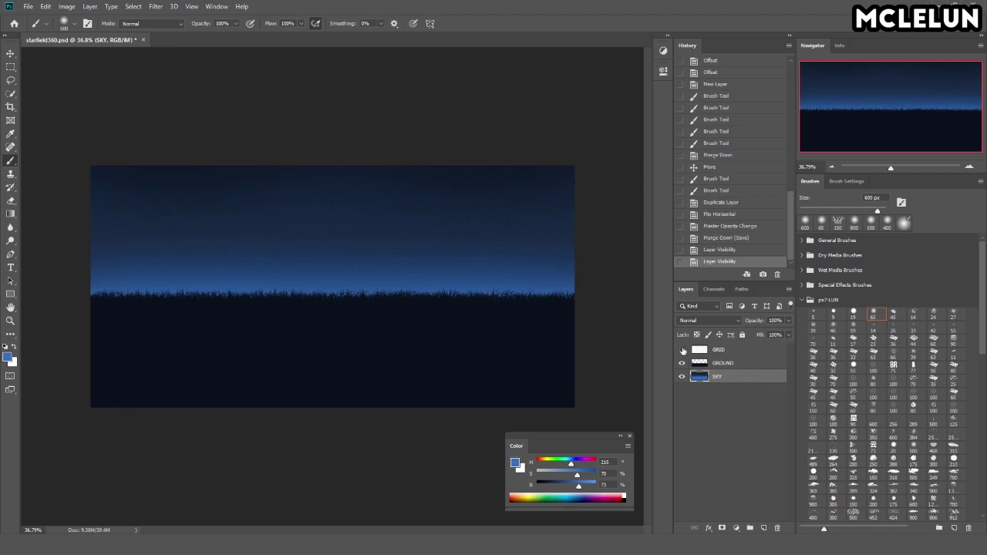
Step: Group the layers as 'starfield' and create a new 3D spherical panorama layer
{"action": "left_click", "coordinate": [748, 527]}
{"action": "double_click", "coordinate": [721, 349]}
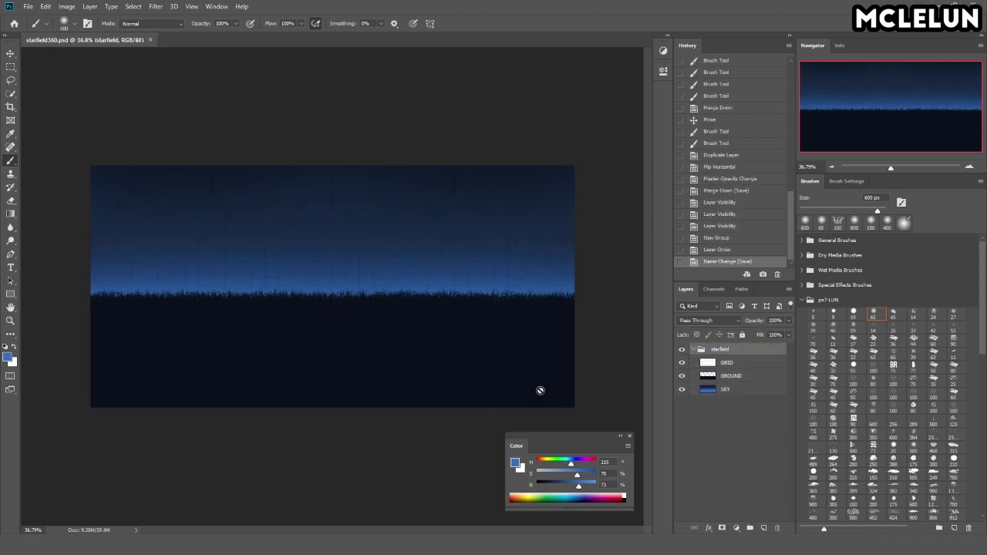
{"action": "left_click", "coordinate": [174, 6]}
{"action": "left_click", "coordinate": [386, 55]}
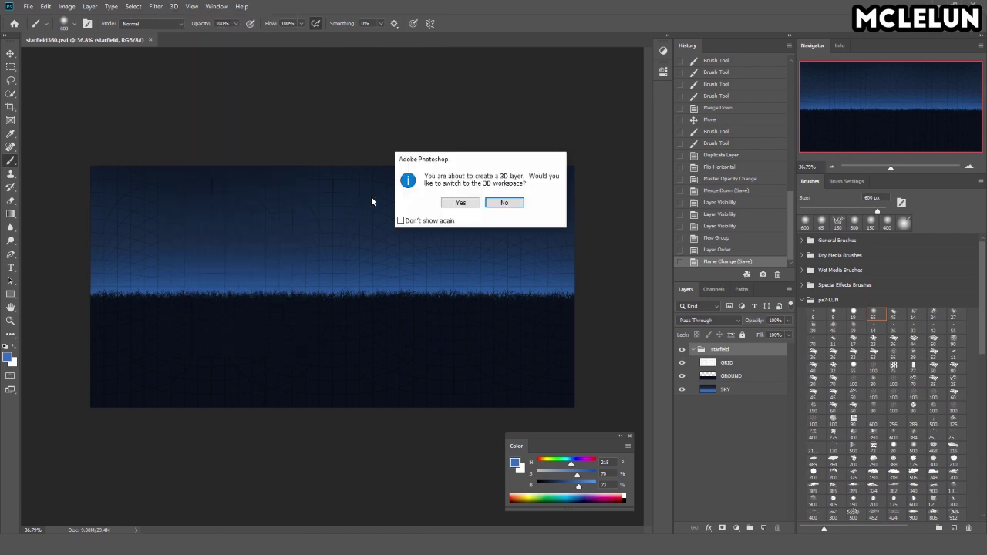
Step: Confirm the 3D panorama layer, orbit to preview it, and open its SphericalMap texture at 100%
{"action": "left_click", "coordinate": [467, 202]}
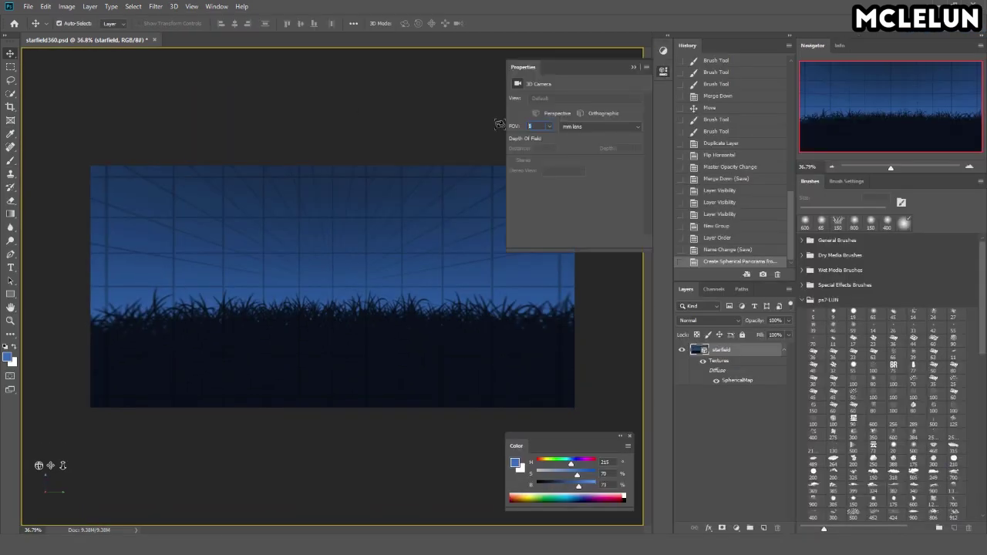
{"action": "mouse_move", "coordinate": [500, 125]}
{"action": "left_mouse_down"}
{"action": "mouse_move", "coordinate": [448, 234]}
{"action": "mouse_move", "coordinate": [256, 254]}
{"action": "mouse_move", "coordinate": [247, 309]}
{"action": "mouse_move", "coordinate": [319, 232]}
{"action": "mouse_move", "coordinate": [437, 298]}
{"action": "left_mouse_up"}
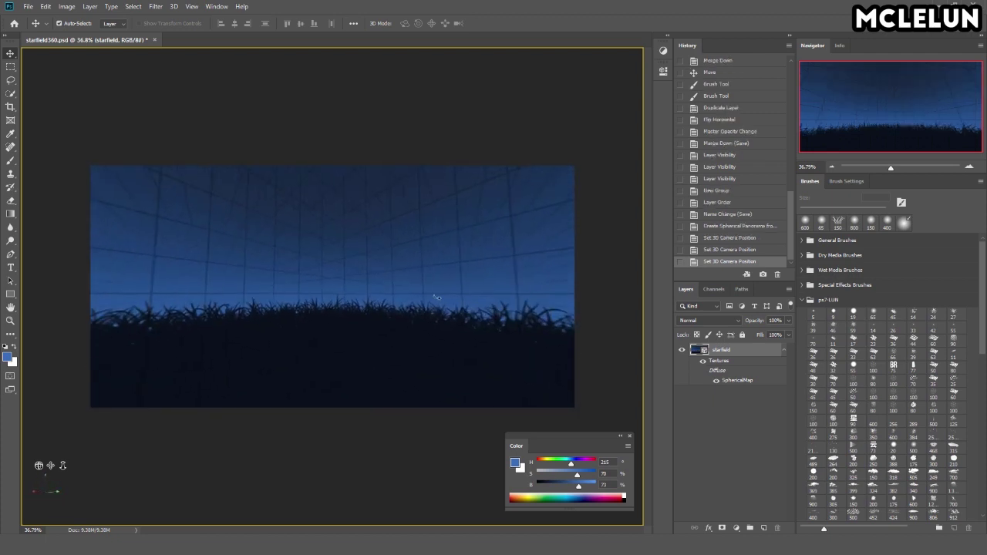
{"action": "double_click", "coordinate": [728, 380]}
{"action": "key", "text": "ctrl+1"}
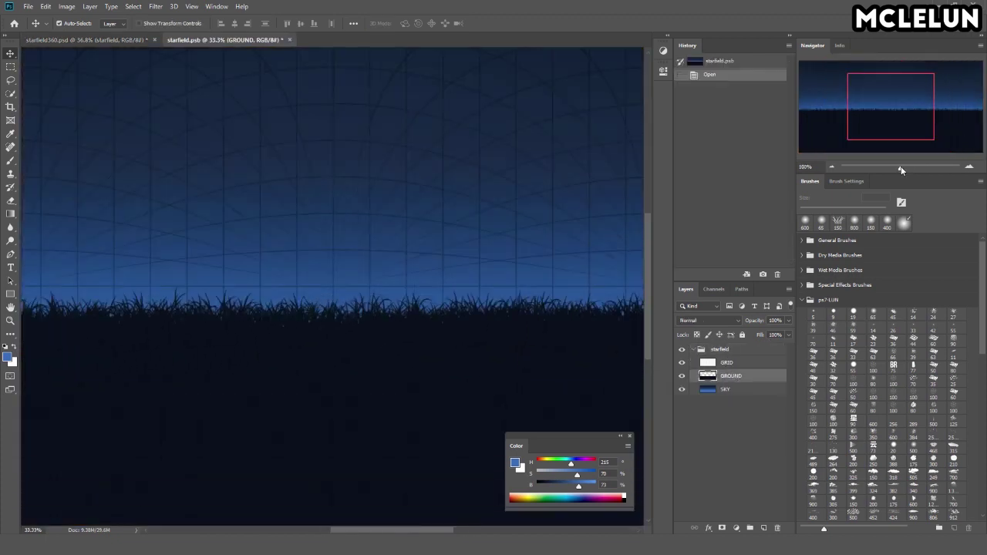
Step: Paint grass along the horizon on GRASS2 with the 150 px grass brush
{"action": "left_click_drag", "start_coordinate": [981, 385], "coordinate": [981, 482]}
{"action": "scroll", "coordinate": [878, 347], "scroll_direction": "up", "scroll_amount": 3}
{"action": "scroll", "coordinate": [878, 346], "scroll_direction": "up", "scroll_amount": 2}
{"action": "left_click", "coordinate": [832, 322]}
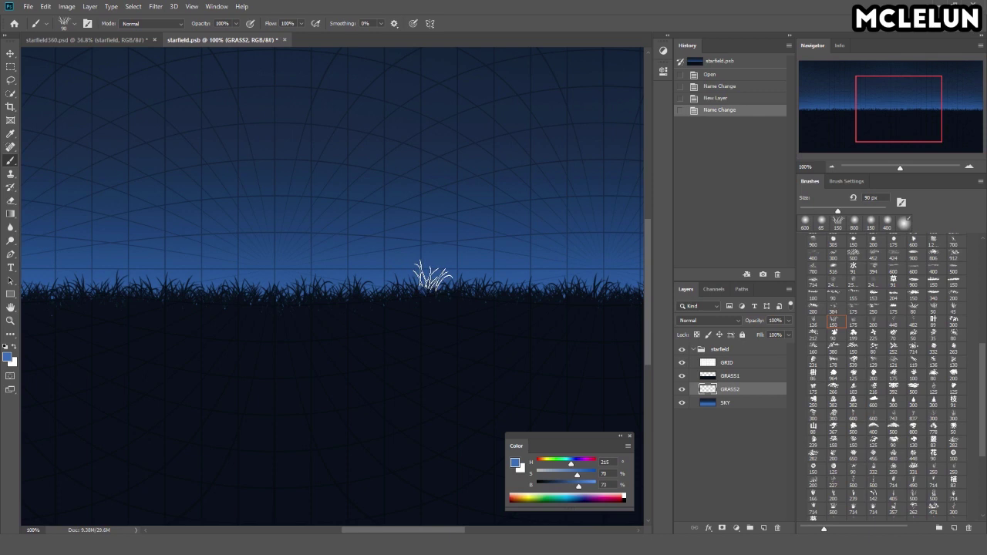
{"action": "mouse_move", "coordinate": [484, 290]}
{"action": "left_mouse_down"}
{"action": "mouse_move", "coordinate": [357, 297]}
{"action": "mouse_move", "coordinate": [645, 282]}
{"action": "left_mouse_up"}
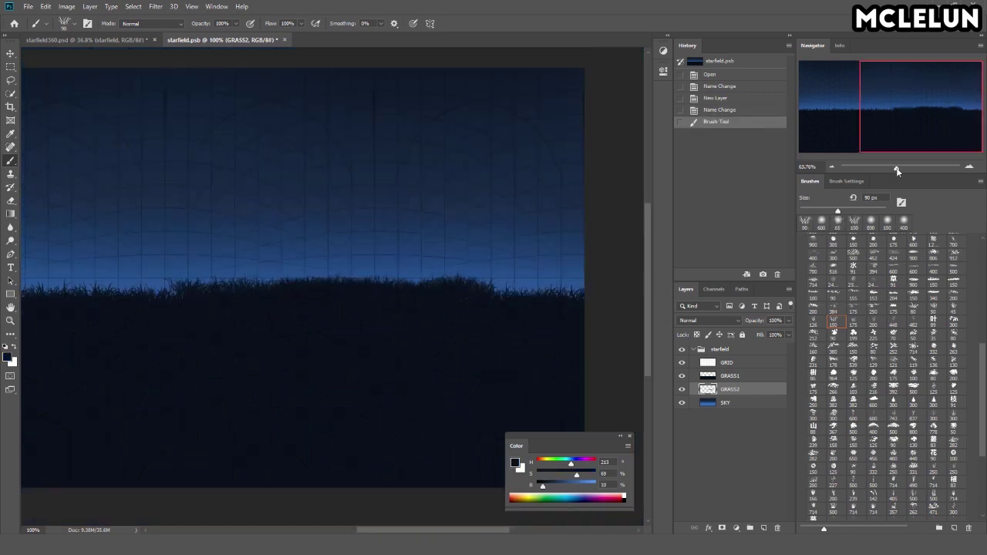
{"action": "scroll", "coordinate": [273, 292], "scroll_direction": "down", "scroll_amount": 3}
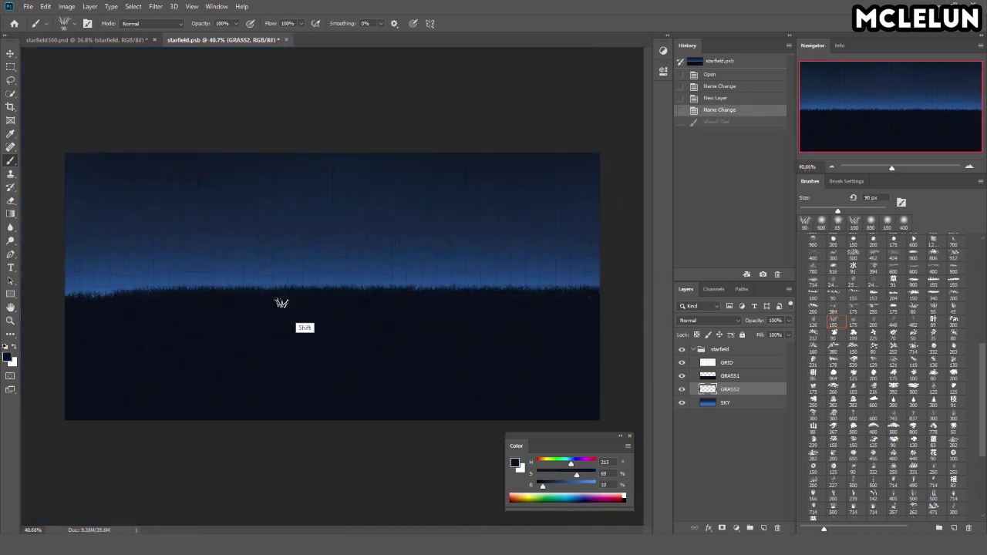
{"action": "key", "text": "ctrl+shift+z"}
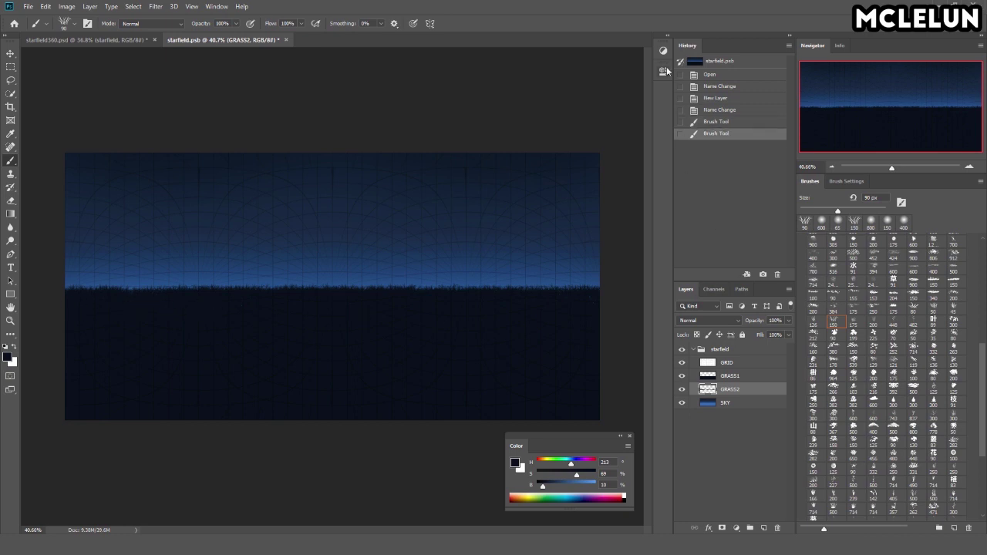
Step: Lock GRASS2's transparent pixels and try a soft blue glow with a 65 px brush, undoing it
{"action": "left_click", "coordinate": [697, 334]}
{"action": "scroll", "coordinate": [878, 347], "scroll_direction": "up", "scroll_amount": 10}
{"action": "left_click", "coordinate": [872, 252]}
{"action": "left_click_drag", "start_coordinate": [892, 167], "coordinate": [909, 167]}
{"action": "left_click_drag", "start_coordinate": [414, 298], "coordinate": [344, 286]}
{"action": "key", "text": "ctrl+z"}
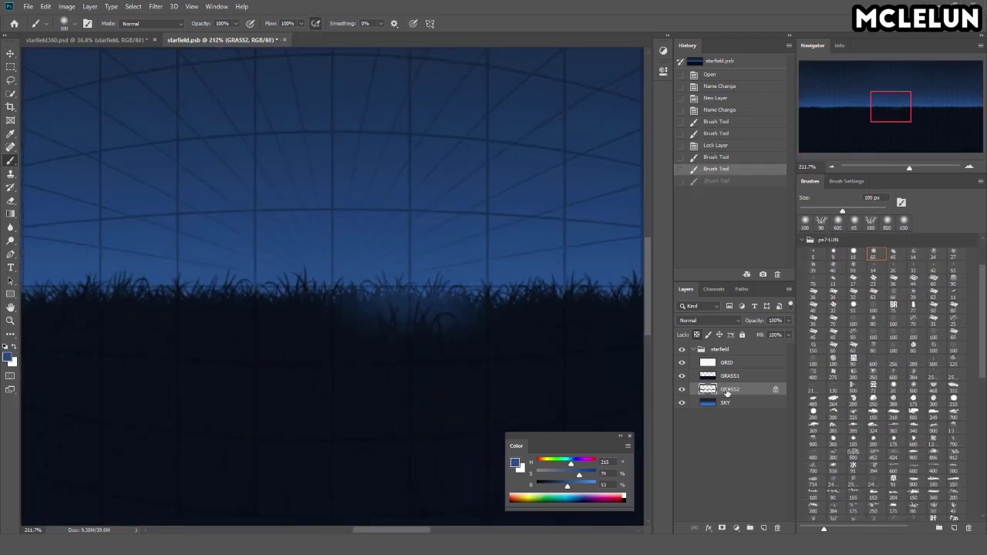
Step: Restore the latest brush state and fill the grass with a darker colour
{"action": "left_click_drag", "start_coordinate": [738, 46], "coordinate": [732, 529]}
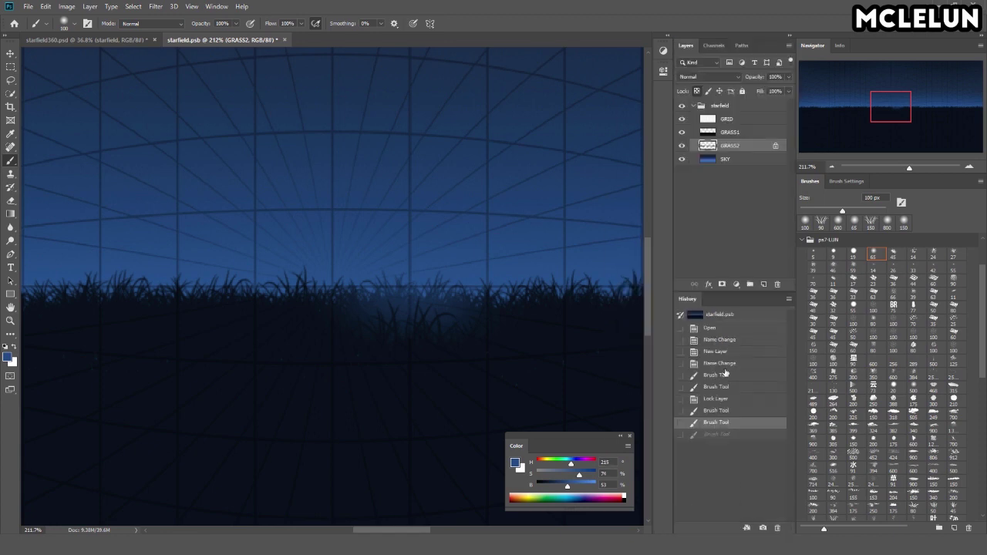
{"action": "left_click", "coordinate": [715, 411]}
{"action": "key", "text": "ctrl+shift+z"}
{"action": "left_click", "coordinate": [390, 298], "text": "alt"}
{"action": "key", "text": "alt+BackSpace"}
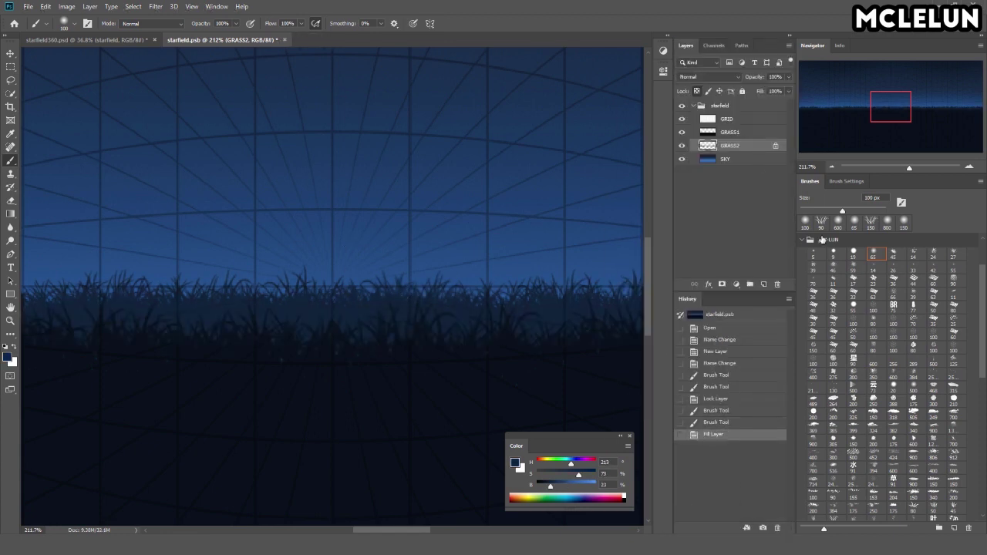
{"action": "left_click_drag", "start_coordinate": [908, 167], "coordinate": [902, 159]}
Step: Hide the GRID layer, nudge and refill the GRASS2 grass, and save the document
{"action": "key", "text": "ctrl+z"}
{"action": "left_click", "coordinate": [681, 119]}
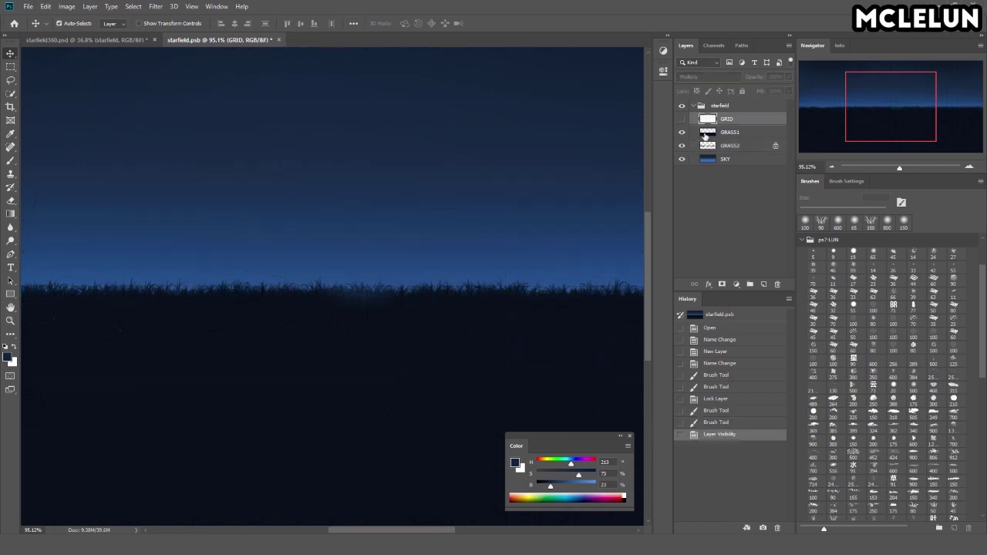
{"action": "left_click_drag", "start_coordinate": [463, 278], "coordinate": [455, 266]}
{"action": "key", "text": "ctrl+z"}
{"action": "left_click", "coordinate": [707, 160]}
{"action": "left_click_drag", "start_coordinate": [368, 299], "coordinate": [372, 308]}
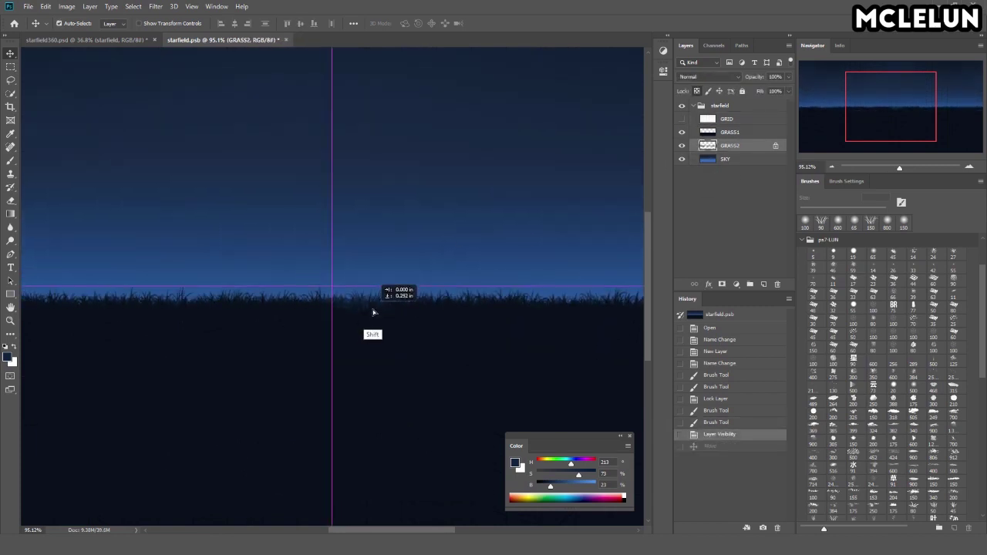
{"action": "key", "text": "alt+BackSpace"}
{"action": "key", "text": "ctrl+s"}
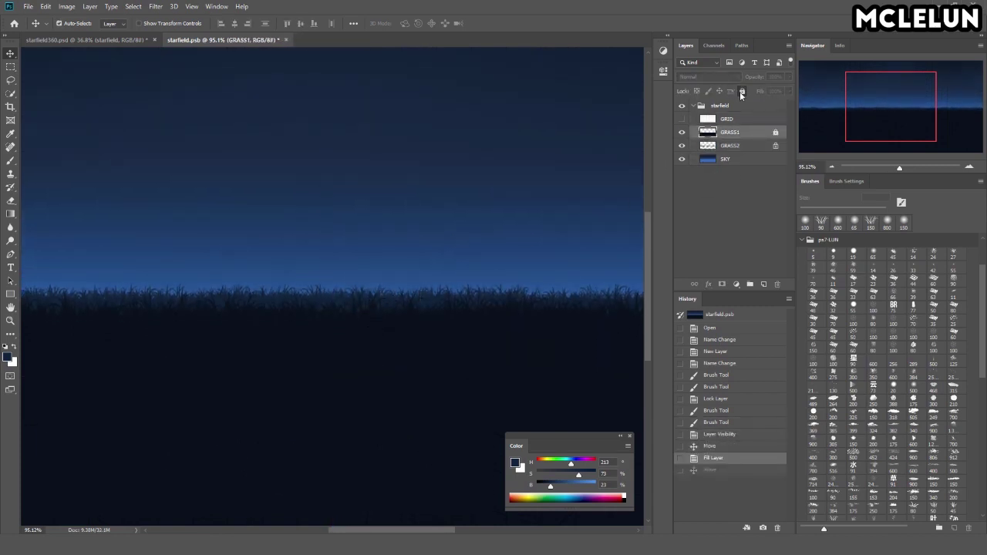
Step: Lock GRASS1 and add a new empty layer named GRASS0 above it
{"action": "left_click", "coordinate": [741, 91]}
{"action": "left_click_drag", "start_coordinate": [404, 306], "coordinate": [430, 323]}
{"action": "left_click_drag", "start_coordinate": [897, 168], "coordinate": [909, 165]}
{"action": "left_click", "coordinate": [731, 133]}
{"action": "key", "text": "b"}
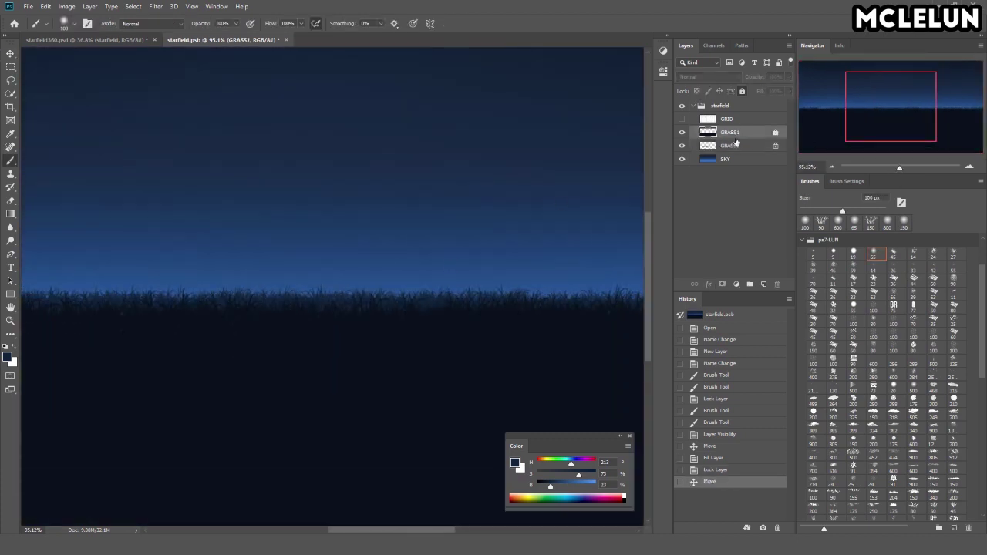
{"action": "key", "text": "ctrl+shift+alt+n"}
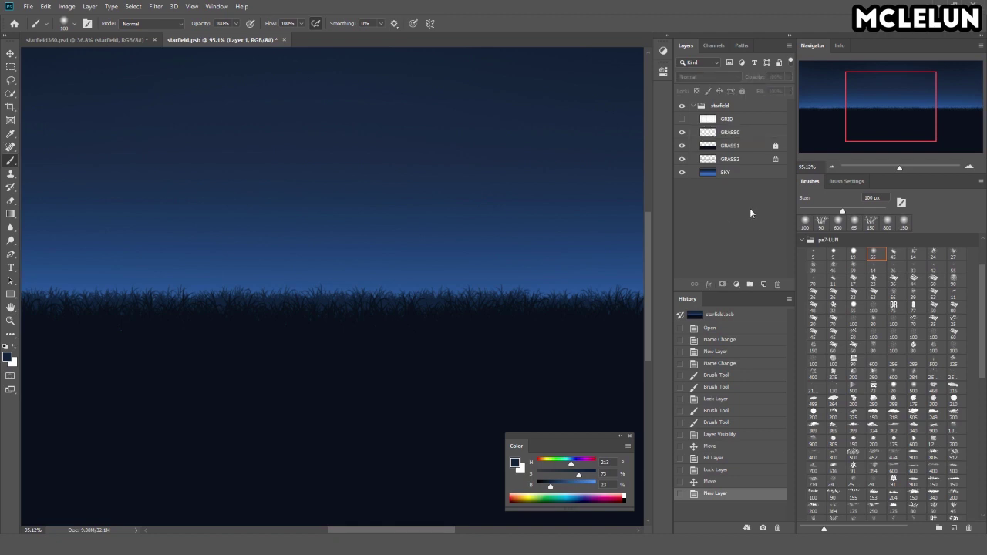
{"action": "key", "text": "Return"}
Step: Paint grass clumps on GRASS0 and move them into place
{"action": "scroll", "coordinate": [886, 385], "scroll_direction": "down", "scroll_amount": 5}
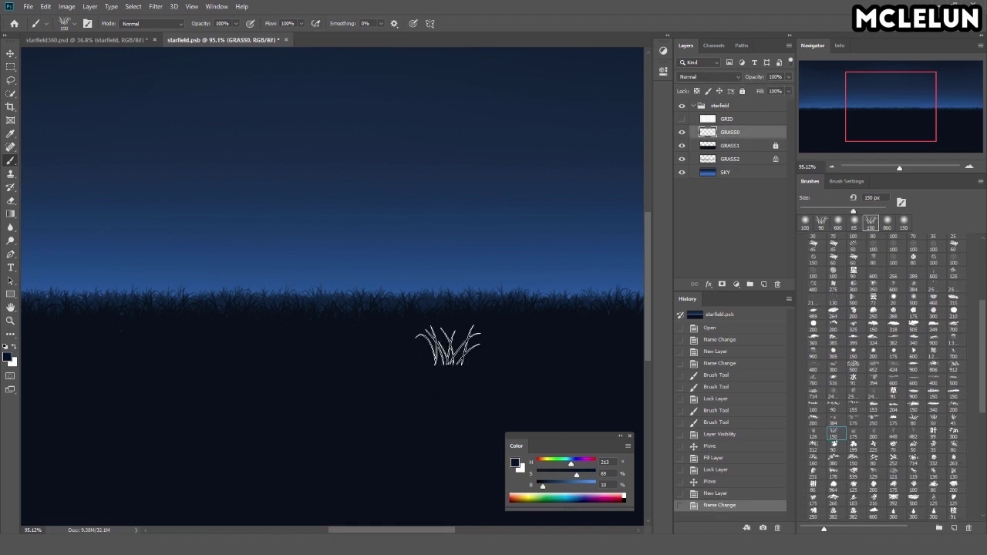
{"action": "left_click_drag", "start_coordinate": [447, 345], "coordinate": [450, 316]}
{"action": "left_click_drag", "start_coordinate": [346, 254], "coordinate": [524, 254]}
{"action": "key", "text": "v"}
{"action": "left_click_drag", "start_coordinate": [322, 332], "coordinate": [330, 346]}
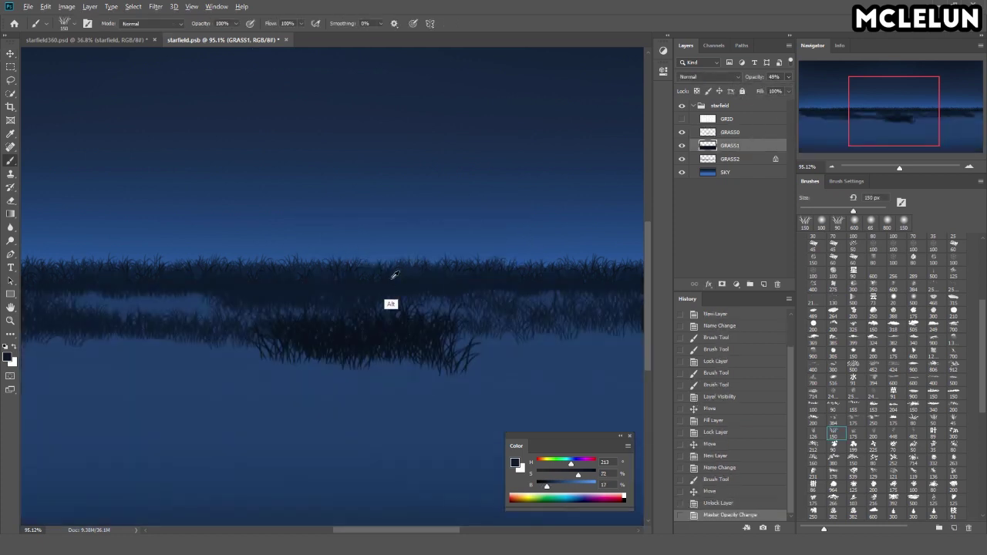
Step: Reposition the dark grass patch and stamp more grass tufts along the horizon
{"action": "left_click_drag", "start_coordinate": [363, 339], "coordinate": [447, 293]}
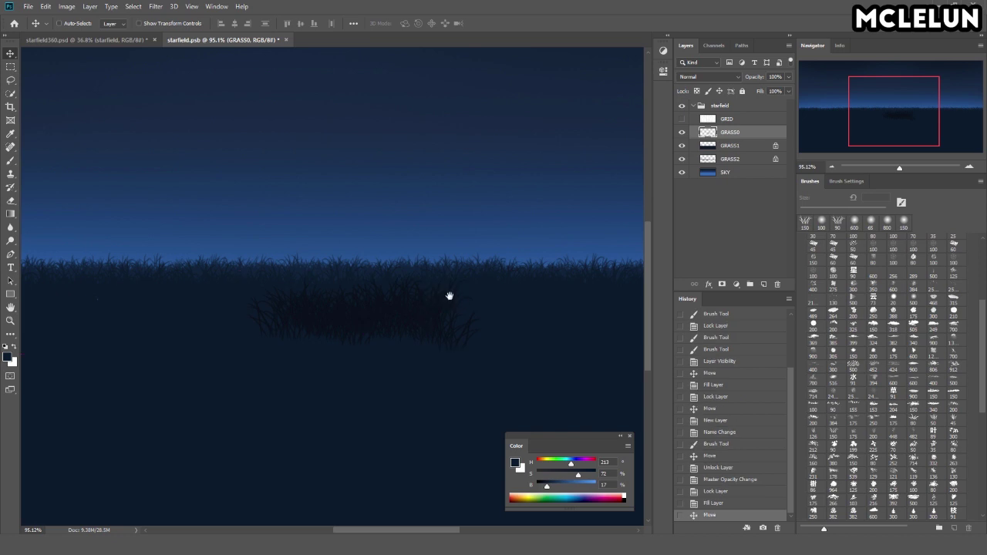
{"action": "left_click", "coordinate": [378, 288]}
{"action": "left_click", "coordinate": [534, 295]}
{"action": "left_click", "coordinate": [425, 286], "text": "shift"}
{"action": "scroll", "coordinate": [87, 314], "scroll_direction": "down", "scroll_amount": 3}
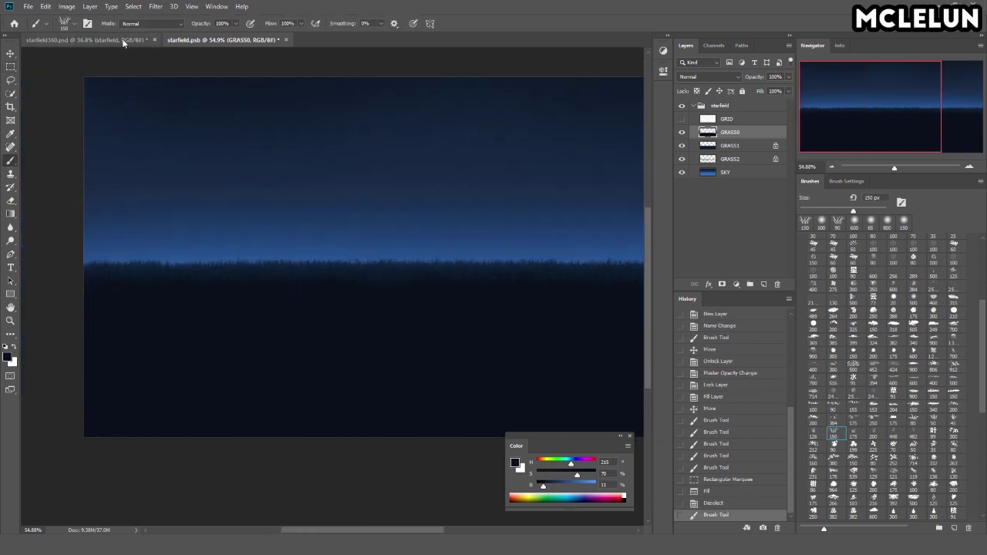
{"action": "left_click", "coordinate": [122, 40]}
{"action": "key", "text": "v"}
{"action": "left_click_drag", "start_coordinate": [319, 260], "coordinate": [169, 247]}
{"action": "left_click", "coordinate": [662, 70]}
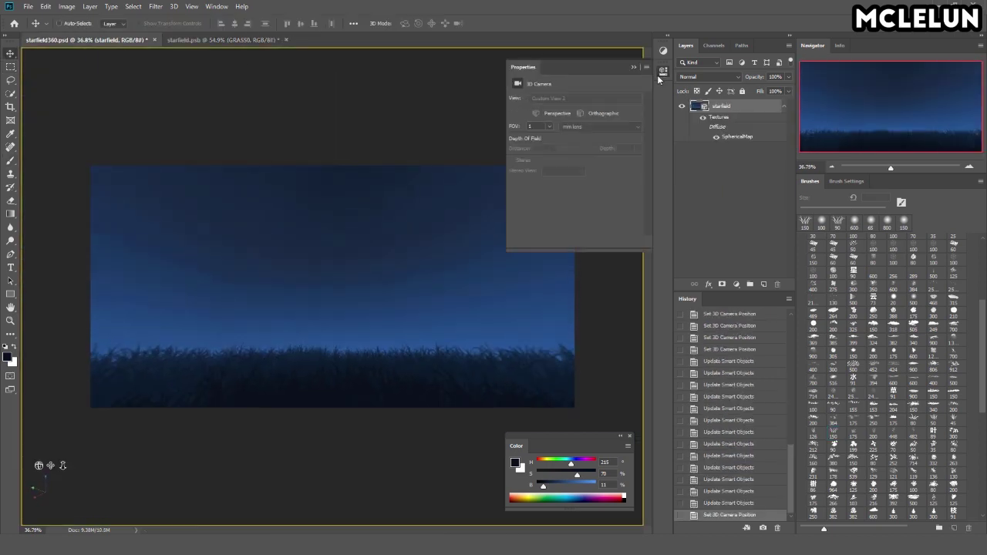
{"action": "left_click_drag", "start_coordinate": [385, 339], "coordinate": [385, 308]}
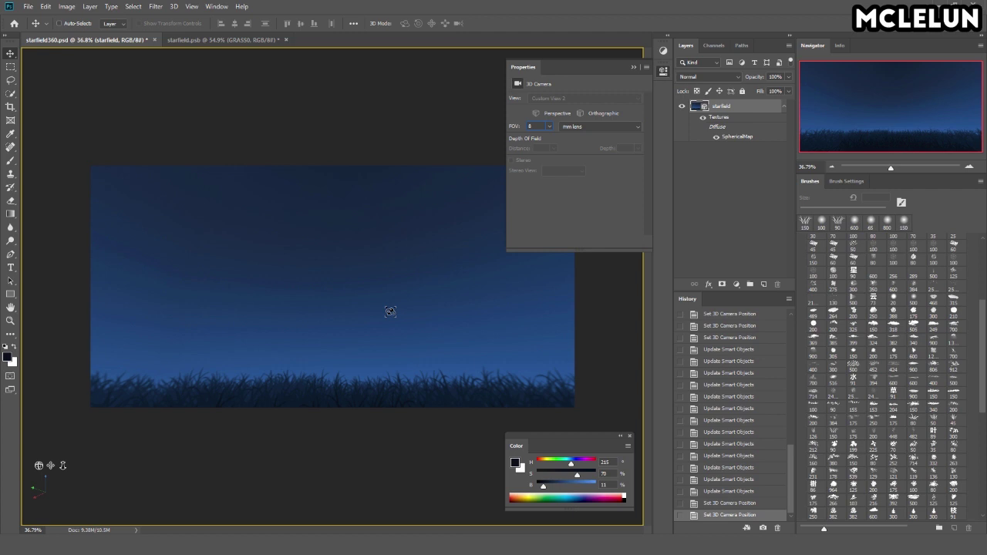
{"action": "left_click_drag", "start_coordinate": [434, 236], "coordinate": [463, 200]}
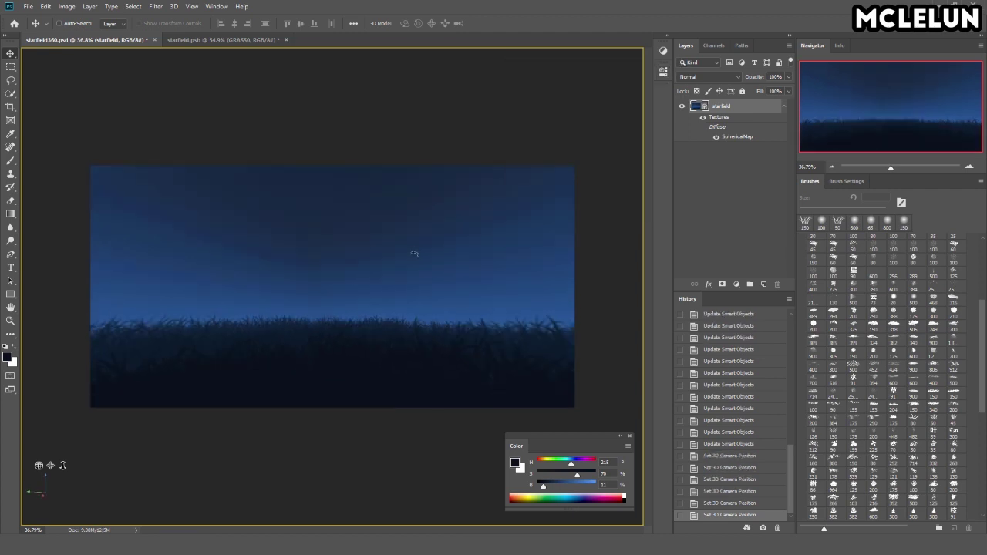
{"action": "left_click_drag", "start_coordinate": [270, 253], "coordinate": [500, 209]}
{"action": "left_click_drag", "start_coordinate": [332, 231], "coordinate": [332, 293]}
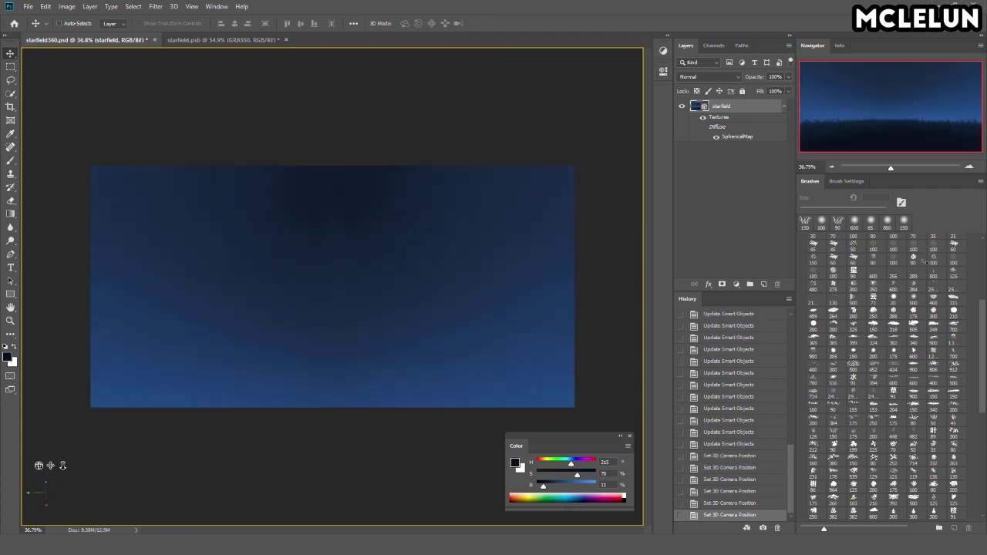
{"action": "left_click", "coordinate": [219, 39]}
Step: Duplicate SKY, flip the copy horizontally, and merge it back into SKY
{"action": "left_click_drag", "start_coordinate": [894, 167], "coordinate": [888, 167]}
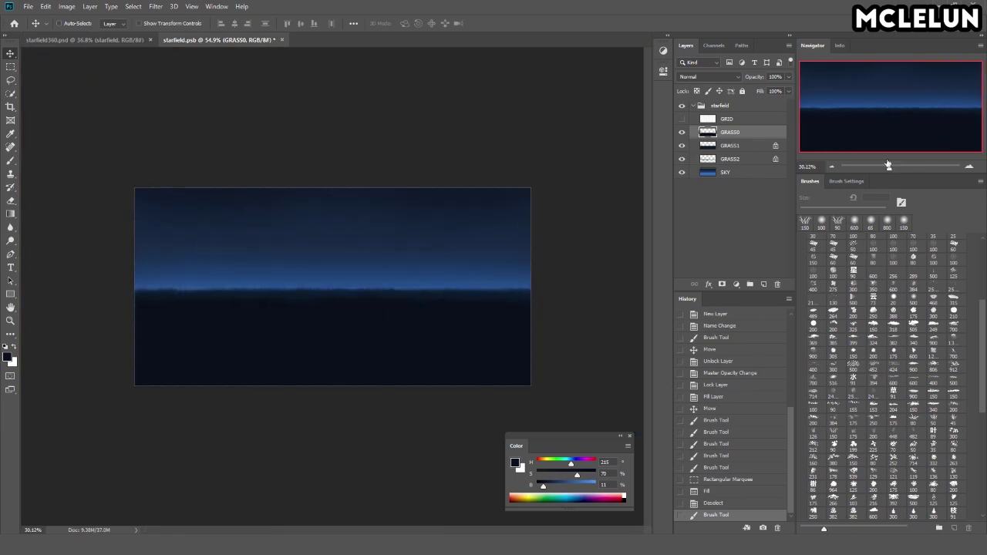
{"action": "left_click_drag", "start_coordinate": [725, 172], "coordinate": [763, 284]}
{"action": "left_click", "coordinate": [46, 6]}
{"action": "left_click", "coordinate": [194, 356]}
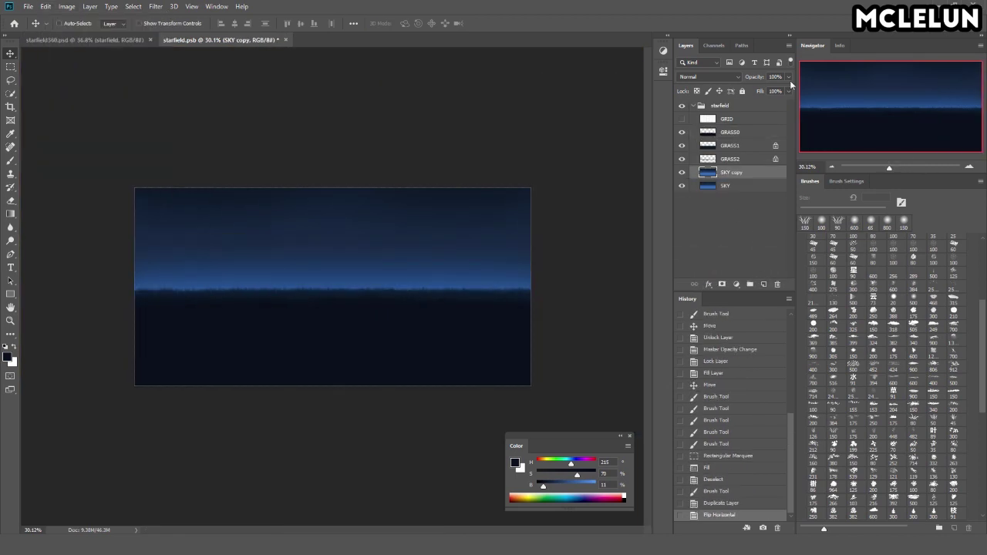
{"action": "key", "text": "ctrl+e"}
Step: Add a layer above SKY, test a dark cloud blob, then delete it
{"action": "left_click", "coordinate": [763, 284]}
{"action": "key", "text": "b"}
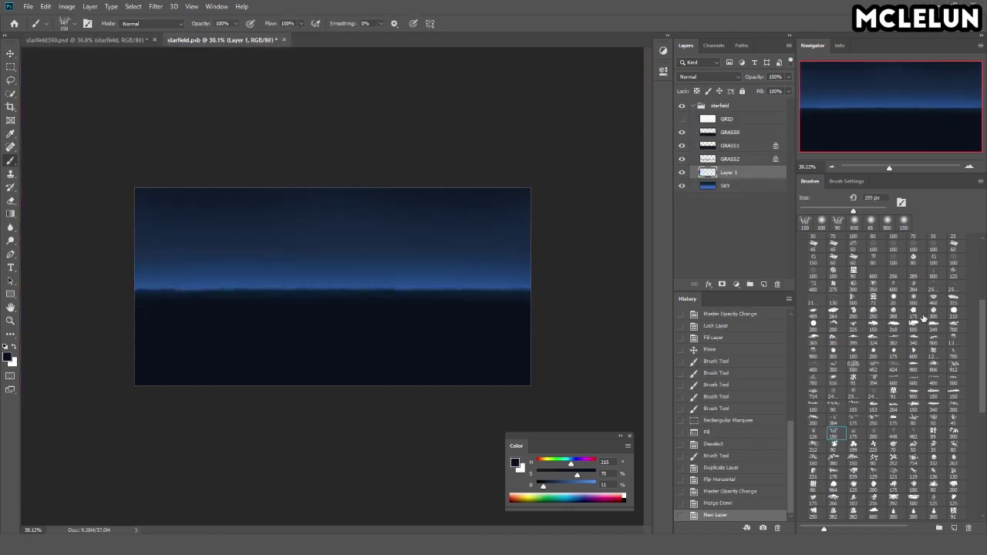
{"action": "left_click_drag", "start_coordinate": [347, 241], "coordinate": [409, 232]}
{"action": "key", "text": "Delete"}
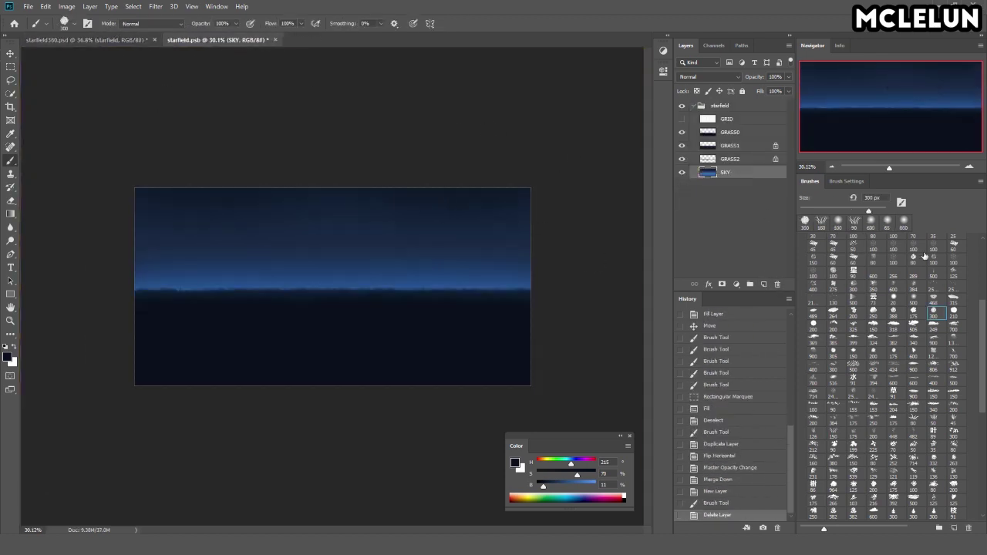
Step: Paint a bright blue glow above the horizon on a new layer and preview it on the panorama
{"action": "key", "text": "ctrl+shift+alt+n"}
{"action": "left_click", "coordinate": [568, 484]}
{"action": "mouse_move", "coordinate": [316, 281]}
{"action": "left_mouse_down"}
{"action": "mouse_move", "coordinate": [385, 328]}
{"action": "mouse_move", "coordinate": [405, 322]}
{"action": "left_mouse_up"}
{"action": "left_click_drag", "start_coordinate": [239, 312], "coordinate": [425, 340]}
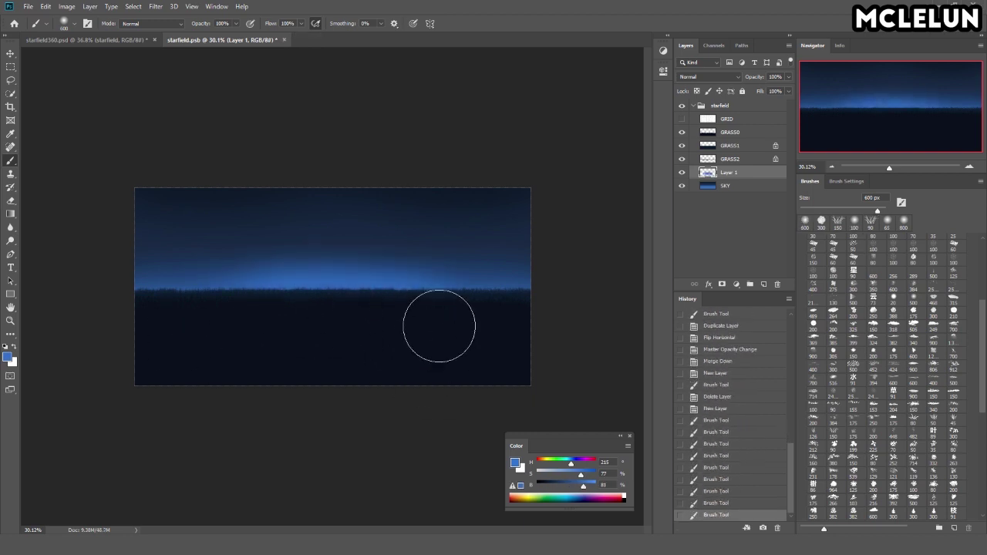
{"action": "mouse_move", "coordinate": [392, 253]}
{"action": "left_mouse_down"}
{"action": "mouse_move", "coordinate": [337, 211]}
{"action": "mouse_move", "coordinate": [386, 280]}
{"action": "mouse_move", "coordinate": [527, 314]}
{"action": "mouse_move", "coordinate": [506, 341]}
{"action": "left_mouse_up"}
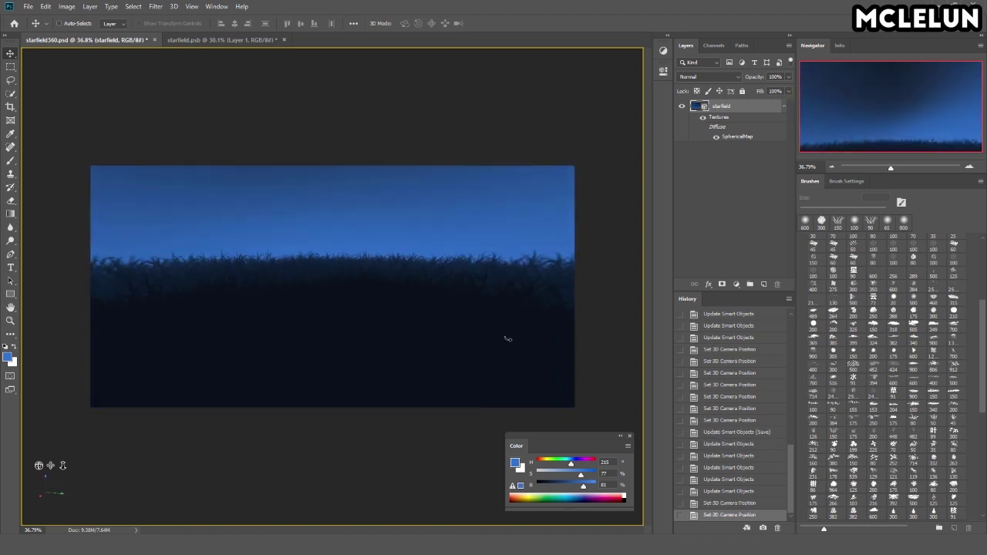
{"action": "key", "text": "ctrl+Tab"}
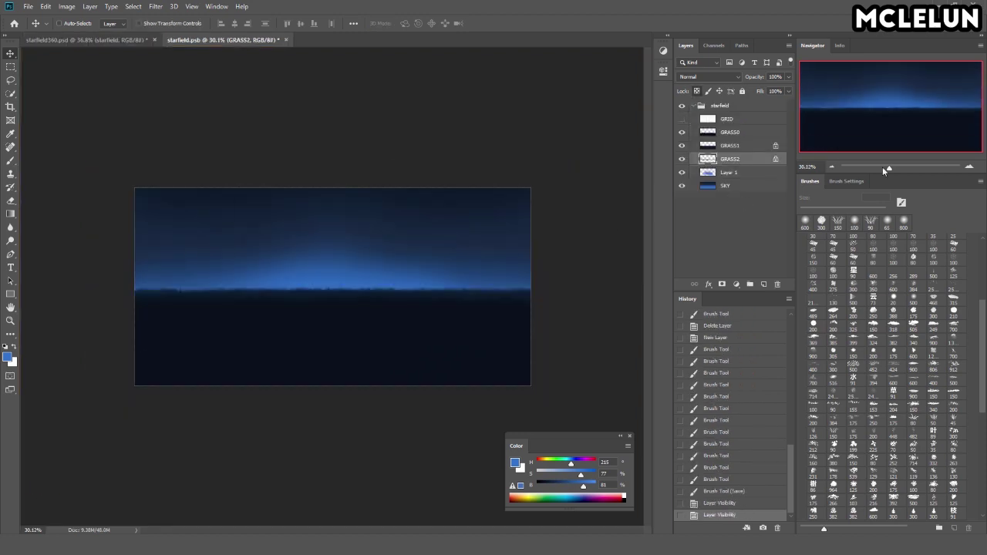
Step: Show the GRID layer, zoom in on the horizon, and paint the first grass tufts in darker blue
{"action": "left_click_drag", "start_coordinate": [887, 168], "coordinate": [899, 168]}
{"action": "left_click", "coordinate": [682, 119]}
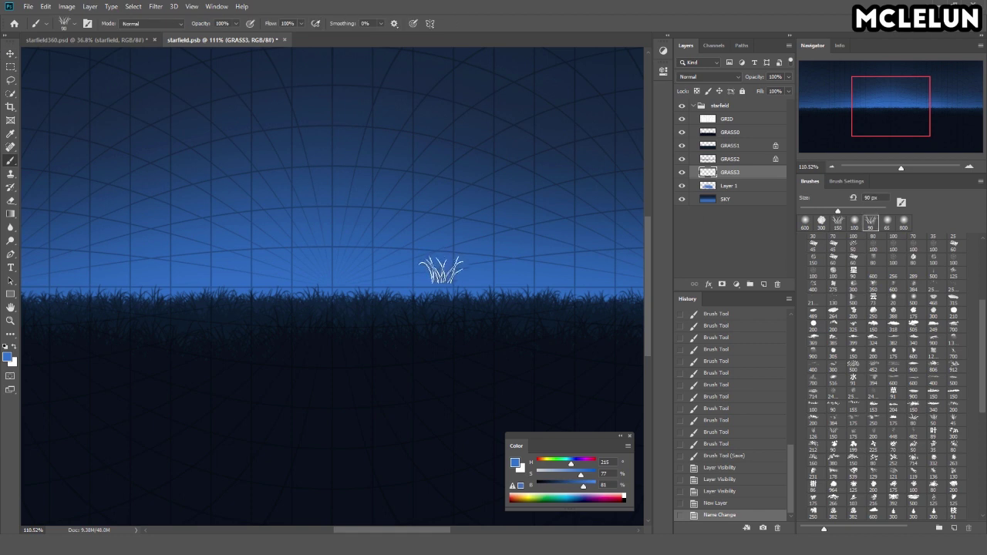
{"action": "mouse_move", "coordinate": [387, 303]}
{"action": "left_mouse_down"}
{"action": "mouse_move", "coordinate": [463, 286]}
{"action": "mouse_move", "coordinate": [512, 310]}
{"action": "left_mouse_up"}
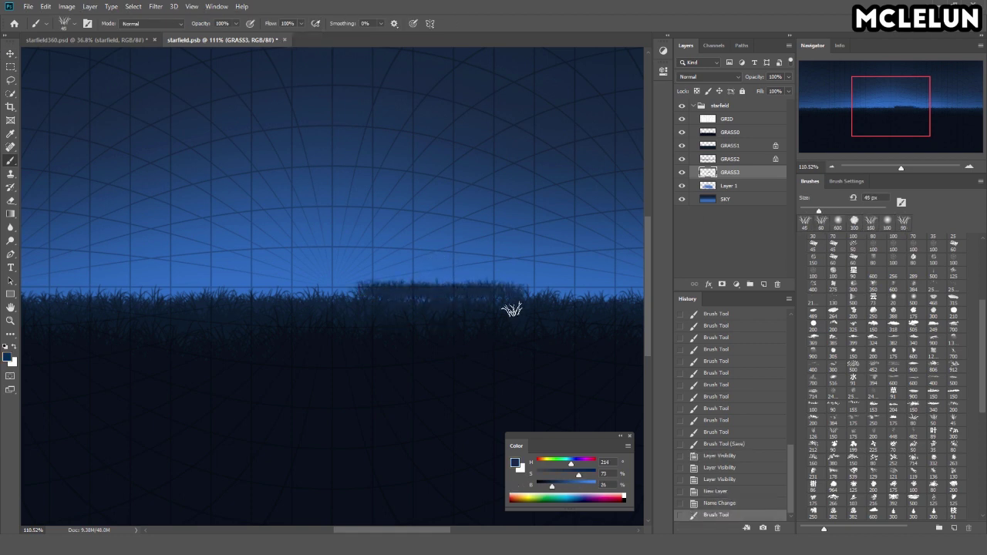
{"action": "left_click", "coordinate": [421, 272], "text": "alt"}
{"action": "key", "text": "v"}
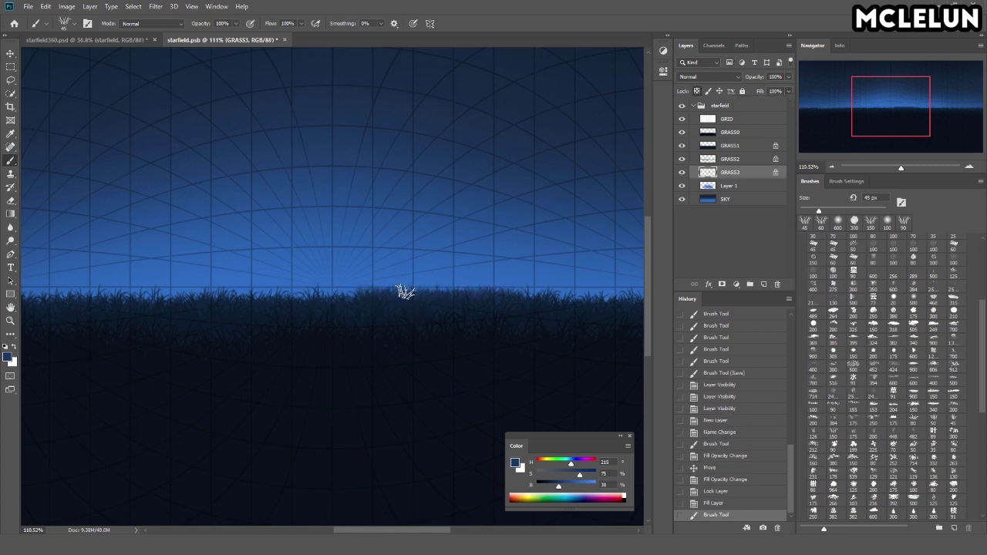
Step: Paint 45 px grass tufts along the whole horizon, from the left end to the right side
{"action": "left_click_drag", "start_coordinate": [286, 300], "coordinate": [260, 286]}
{"action": "left_click", "coordinate": [260, 286]}
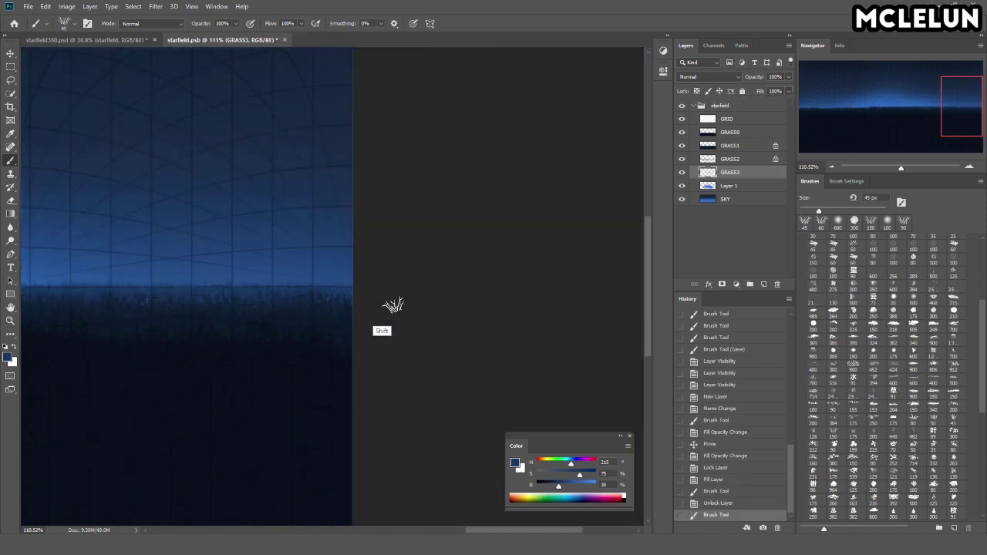
{"action": "left_click_drag", "start_coordinate": [390, 298], "coordinate": [508, 264]}
{"action": "left_click_drag", "start_coordinate": [370, 312], "coordinate": [85, 312]}
{"action": "left_click_drag", "start_coordinate": [303, 286], "coordinate": [473, 286]}
{"action": "left_click_drag", "start_coordinate": [216, 309], "coordinate": [381, 309]}
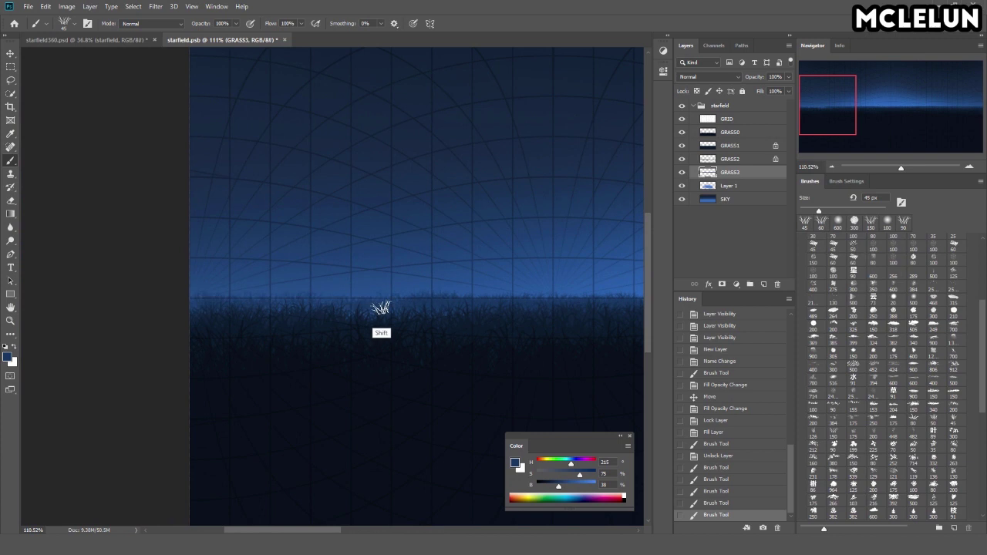
{"action": "left_click_drag", "start_coordinate": [248, 318], "coordinate": [502, 329]}
{"action": "mouse_move", "coordinate": [502, 330]}
{"action": "left_mouse_down"}
{"action": "mouse_move", "coordinate": [242, 280]}
{"action": "mouse_move", "coordinate": [517, 298]}
{"action": "left_mouse_up"}
{"action": "mouse_move", "coordinate": [402, 312]}
{"action": "left_mouse_down"}
{"action": "mouse_move", "coordinate": [517, 308]}
{"action": "mouse_move", "coordinate": [462, 303]}
{"action": "left_mouse_up"}
{"action": "mouse_move", "coordinate": [463, 303]}
{"action": "left_mouse_down"}
{"action": "mouse_move", "coordinate": [630, 301]}
{"action": "mouse_move", "coordinate": [481, 266]}
{"action": "mouse_move", "coordinate": [380, 301]}
{"action": "left_mouse_up"}
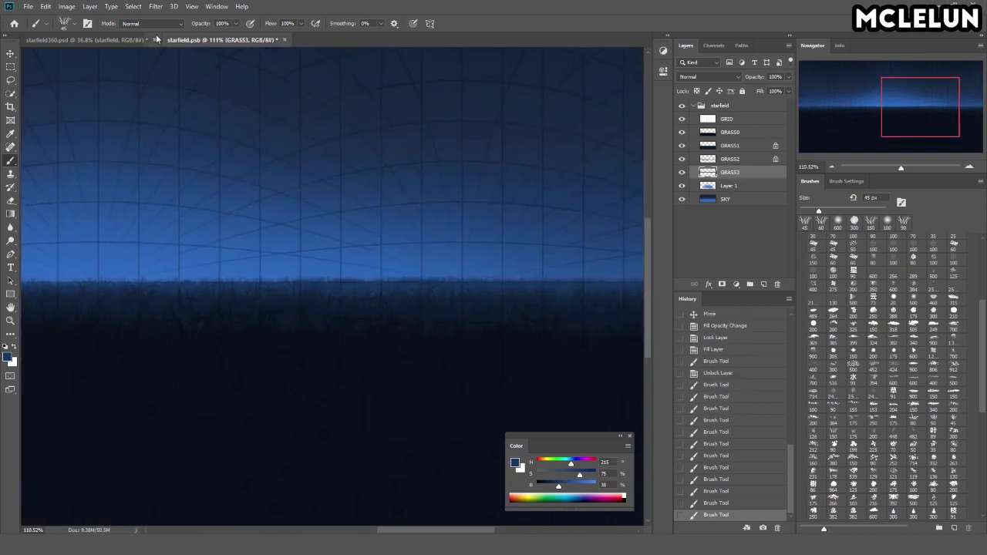
Step: Orbit the starfield360 panorama to inspect the new grass tufts
{"action": "left_click", "coordinate": [139, 39]}
{"action": "key", "text": "v"}
{"action": "mouse_move", "coordinate": [394, 249]}
{"action": "left_mouse_down"}
{"action": "mouse_move", "coordinate": [342, 229]}
{"action": "mouse_move", "coordinate": [550, 241]}
{"action": "mouse_move", "coordinate": [542, 212]}
{"action": "mouse_move", "coordinate": [286, 209]}
{"action": "mouse_move", "coordinate": [277, 193]}
{"action": "left_mouse_up"}
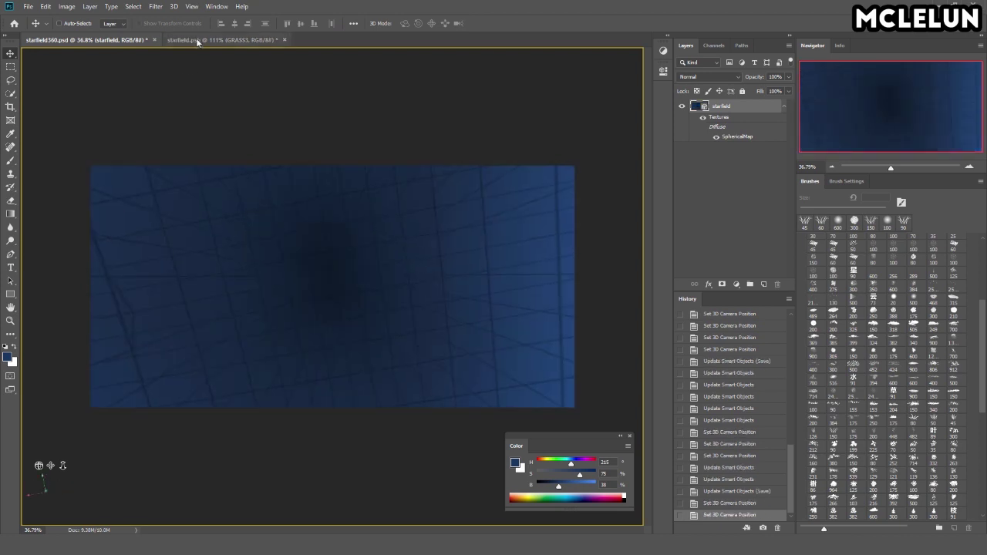
Step: Try soft brush strokes on the panorama sky while orbiting, then undo them
{"action": "left_click", "coordinate": [196, 39]}
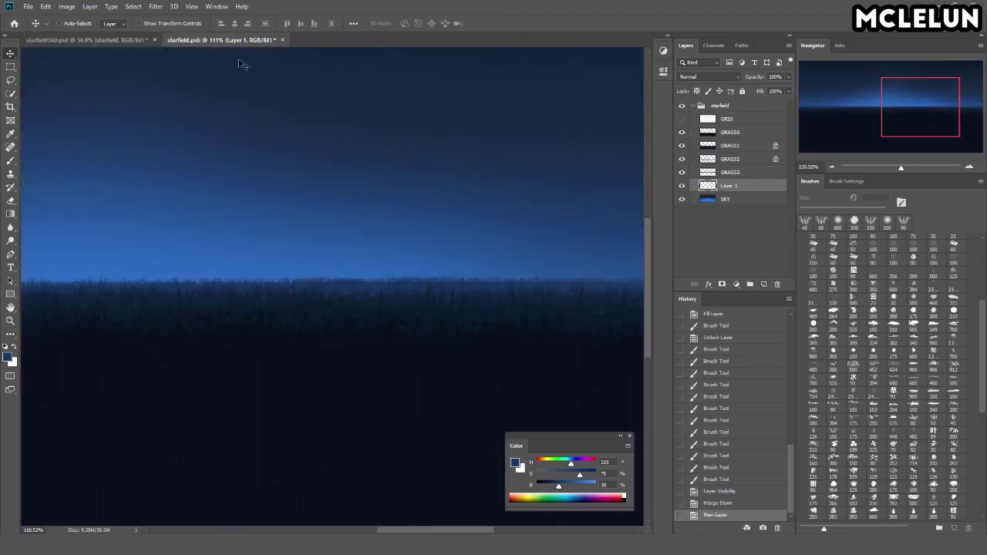
{"action": "key", "text": "ctrl+s"}
{"action": "left_click", "coordinate": [326, 275]}
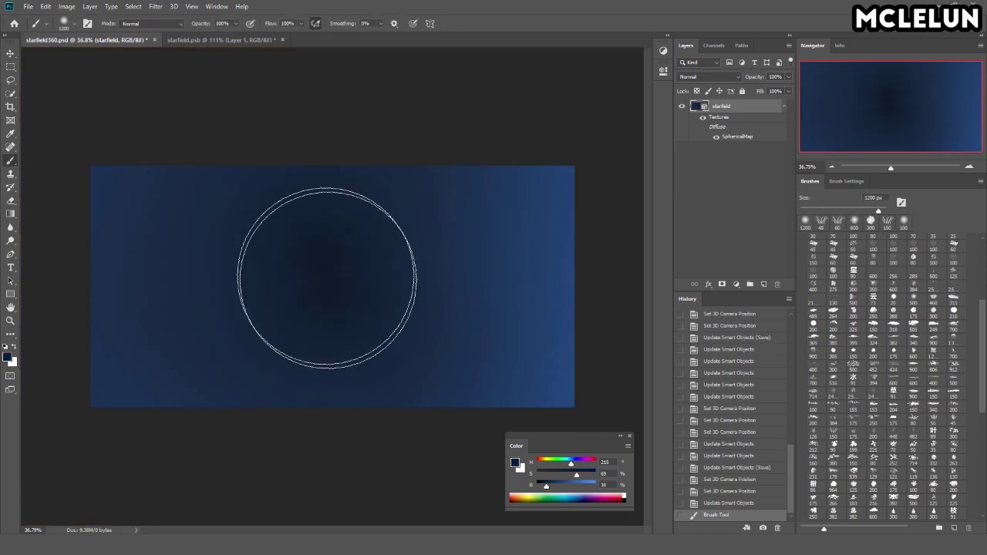
{"action": "key", "text": "v"}
{"action": "left_click_drag", "start_coordinate": [353, 333], "coordinate": [362, 316]}
{"action": "key", "text": "b"}
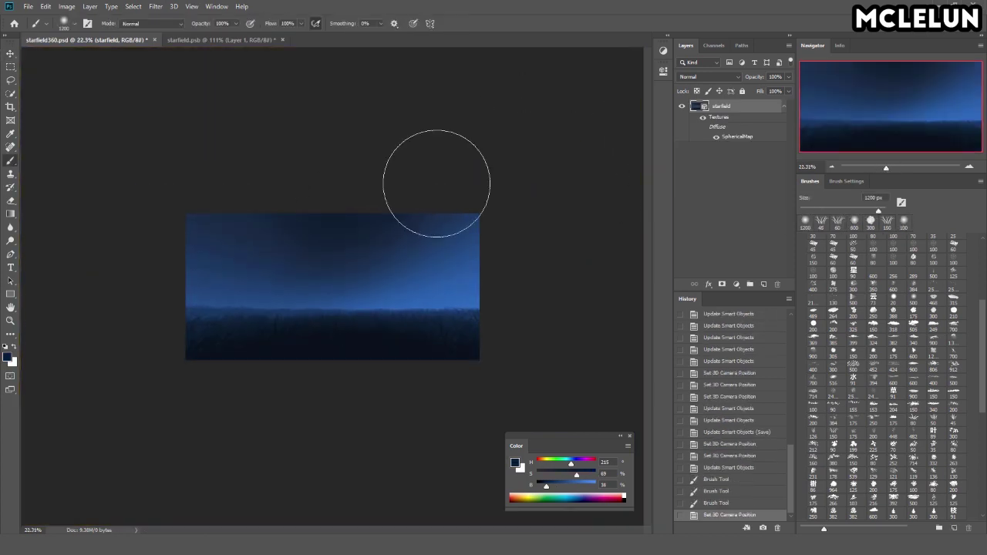
{"action": "left_click", "coordinate": [434, 185]}
{"action": "key", "text": "ctrl+z"}
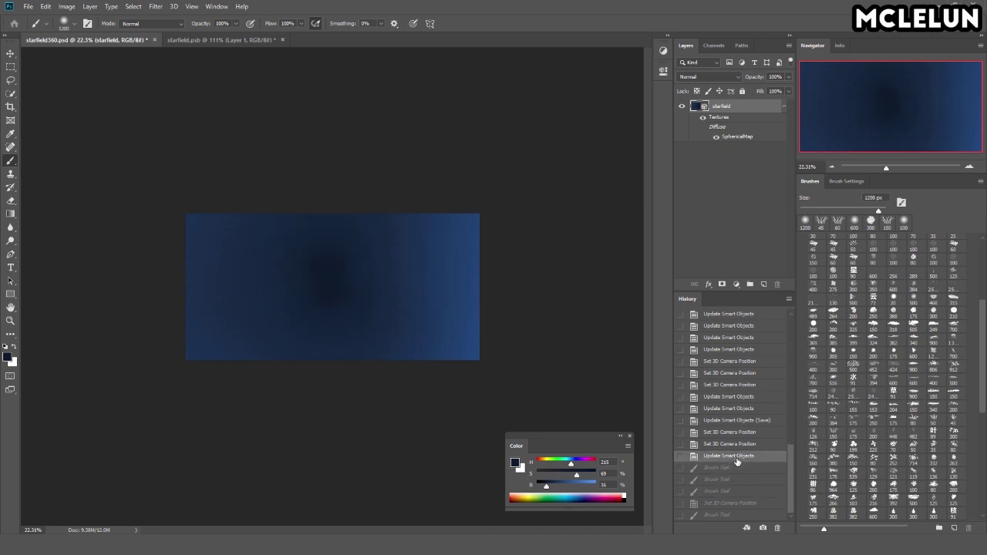
{"action": "mouse_move", "coordinate": [356, 268]}
{"action": "left_mouse_down"}
{"action": "mouse_move", "coordinate": [330, 282]}
{"action": "mouse_move", "coordinate": [332, 260]}
{"action": "left_mouse_up"}
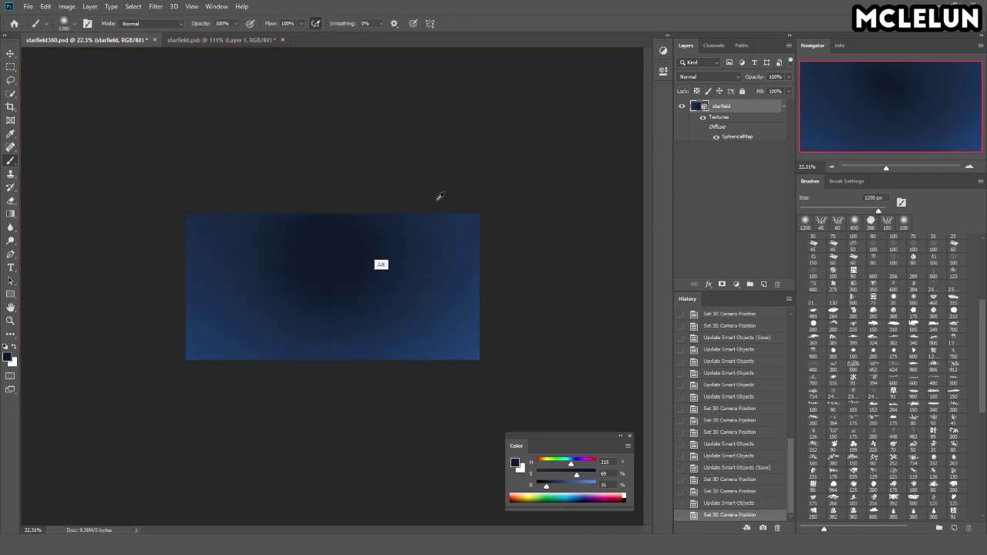
Step: Close starfield.psb with Ctrl+W and open the SphericalMap texture from the Layers panel
{"action": "left_click", "coordinate": [204, 40]}
{"action": "left_click_drag", "start_coordinate": [728, 193], "coordinate": [250, 41]}
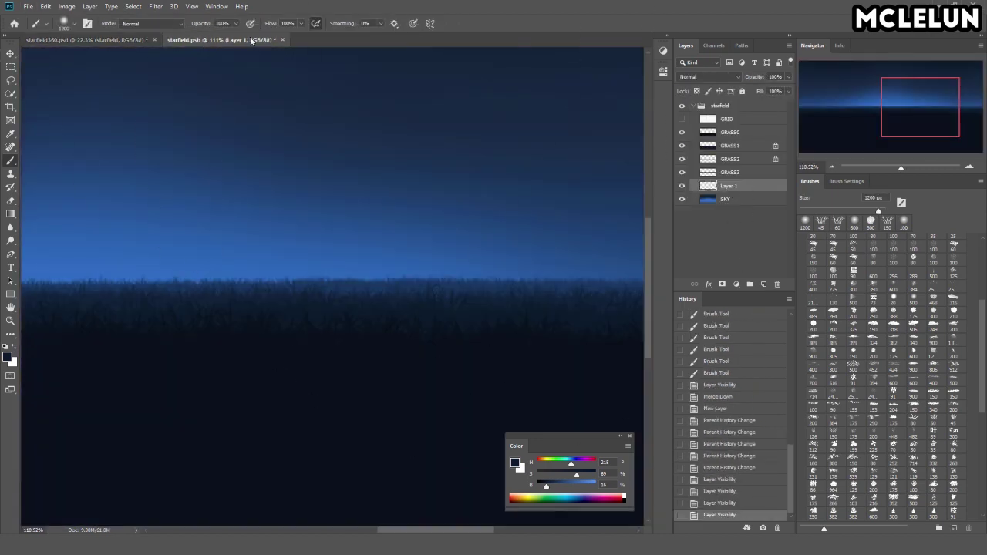
{"action": "key", "text": "ctrl+w"}
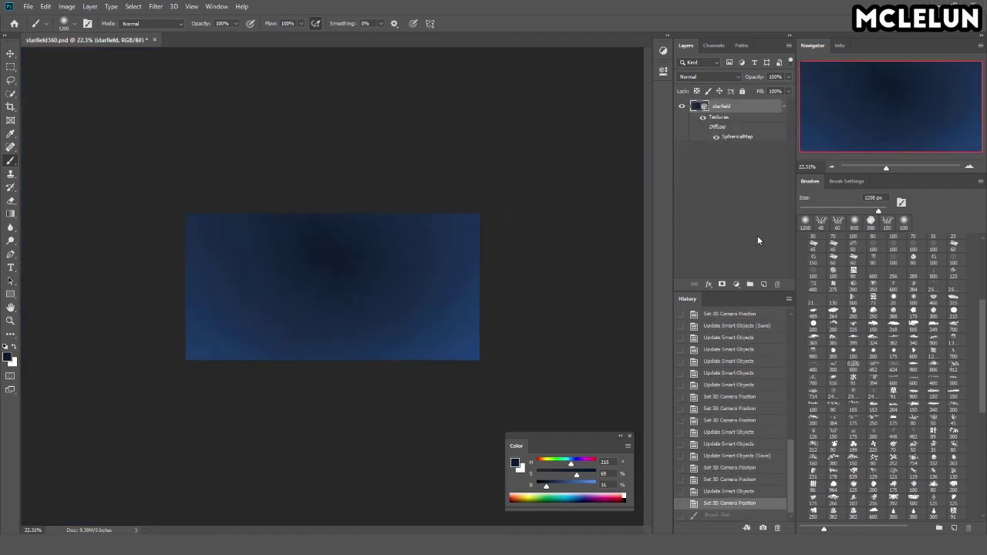
{"action": "double_click", "coordinate": [736, 137]}
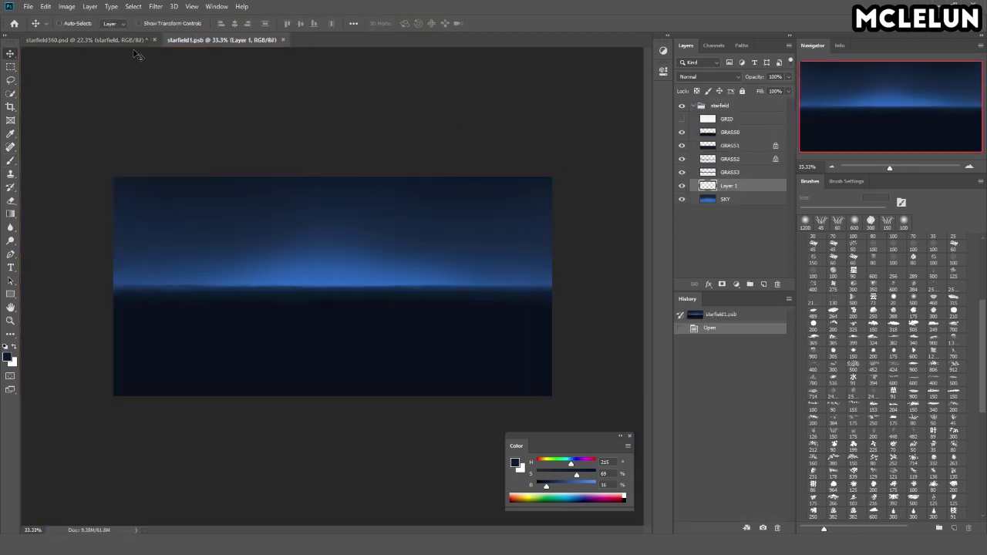
Step: Check the texture change in the 360 preview, orbiting to bring the horizon into view
{"action": "left_click", "coordinate": [93, 40]}
{"action": "key", "text": "b"}
{"action": "left_click", "coordinate": [223, 40]}
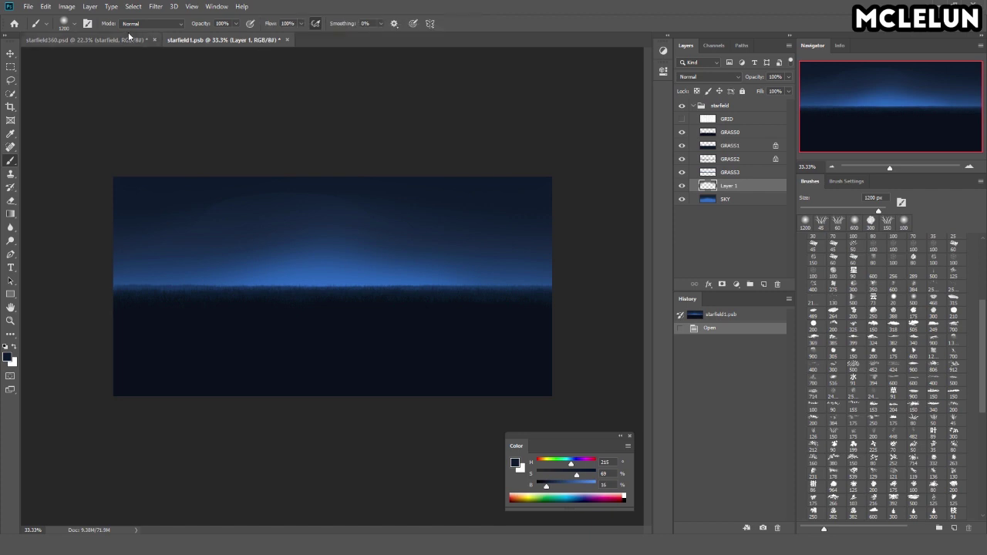
{"action": "left_click", "coordinate": [128, 39]}
{"action": "left_click_drag", "start_coordinate": [339, 264], "coordinate": [313, 272]}
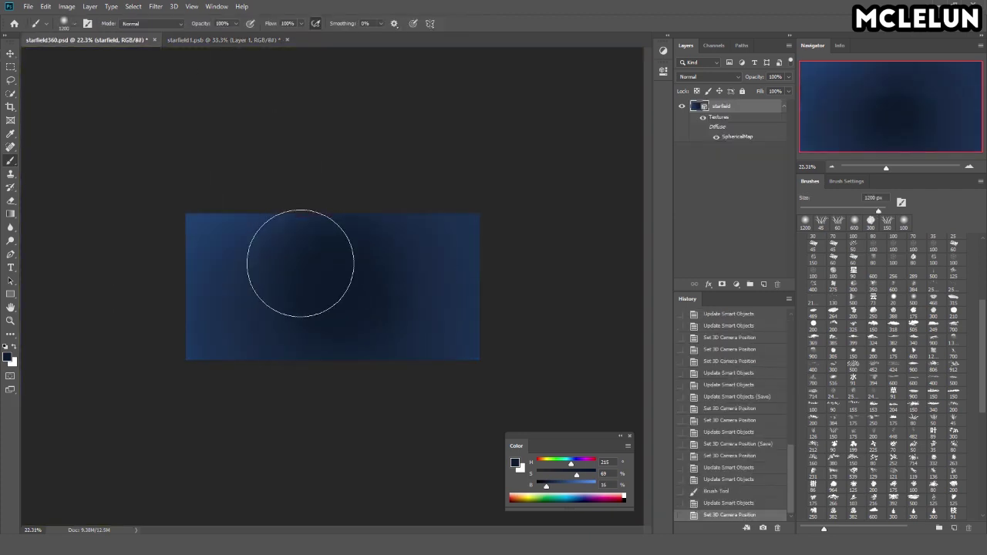
{"action": "key", "text": "v"}
{"action": "left_click_drag", "start_coordinate": [393, 267], "coordinate": [249, 309]}
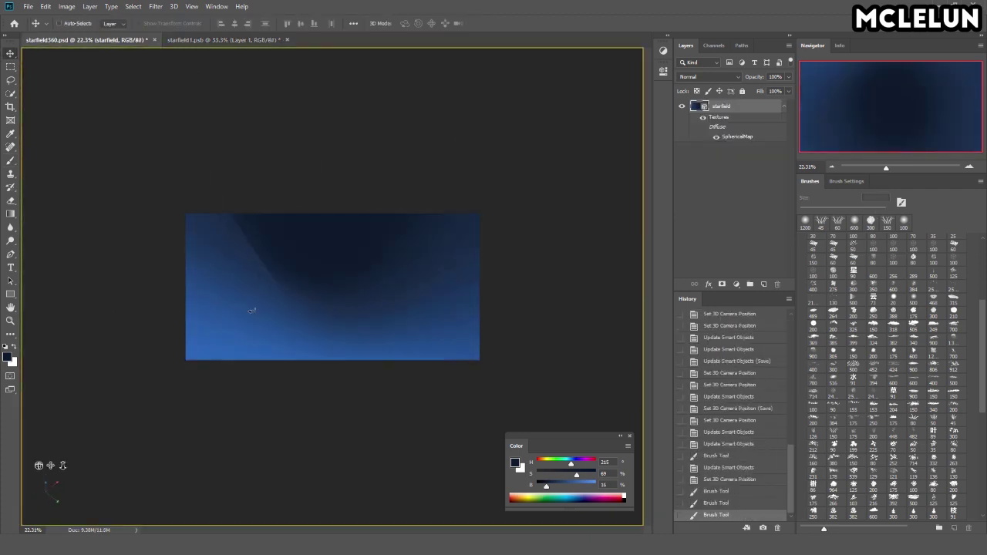
Step: Darken part of the horizon glow, duplicate the glow layer, and flip the copy horizontally
{"action": "left_click", "coordinate": [224, 40]}
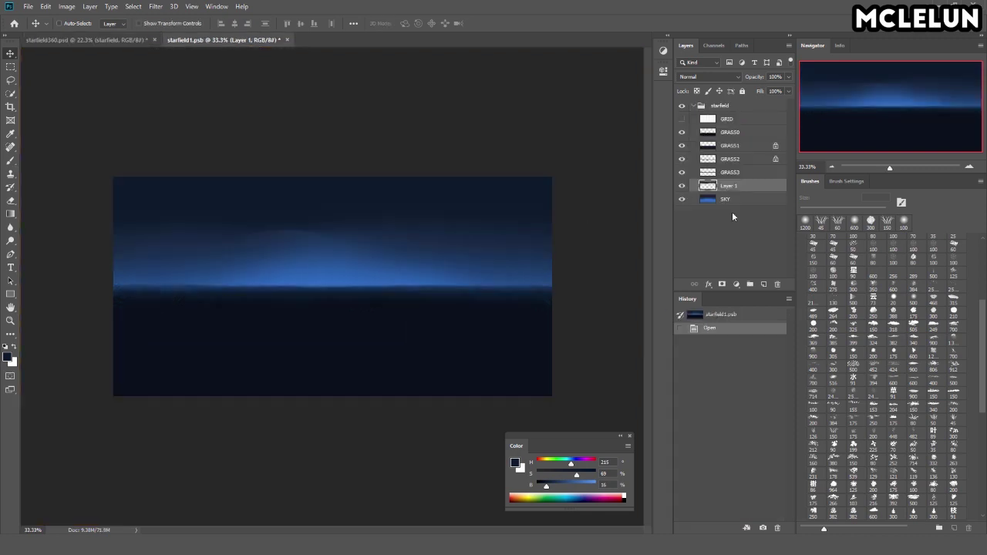
{"action": "left_click", "coordinate": [178, 216], "text": "shift"}
{"action": "key", "text": "ctrl+j"}
{"action": "left_click", "coordinate": [46, 6]}
{"action": "left_click", "coordinate": [214, 355]}
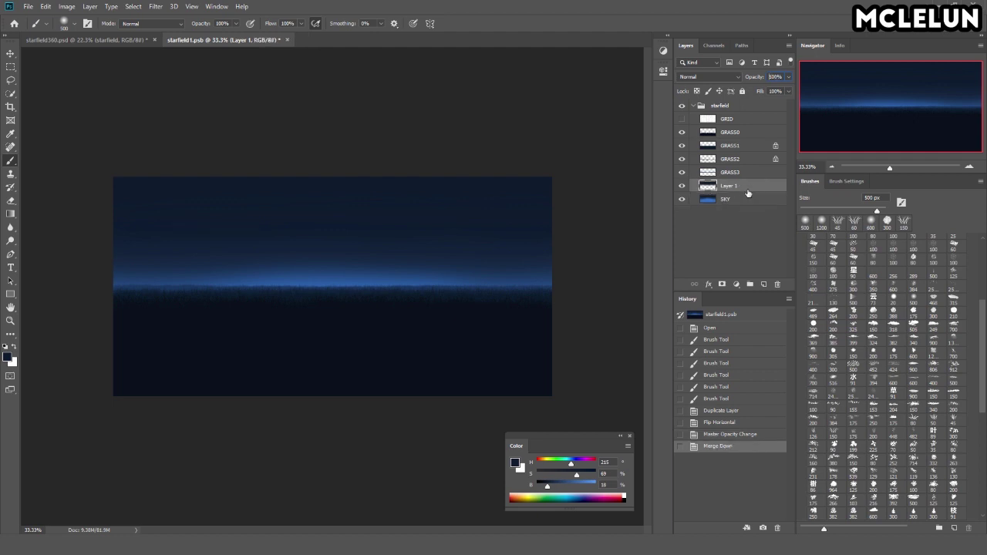
Step: Orbit the 360 preview to inspect the mirrored glow band
{"action": "key", "text": "ctrl+s"}
{"action": "key", "text": "ctrl+Tab"}
{"action": "key", "text": "v"}
{"action": "left_click_drag", "start_coordinate": [380, 216], "coordinate": [516, 246]}
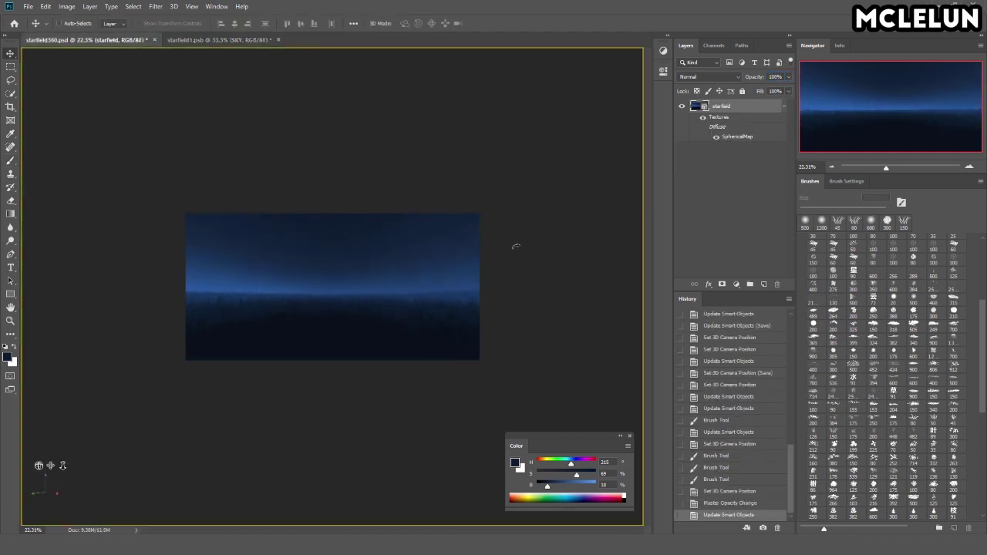
{"action": "scroll", "coordinate": [500, 241], "scroll_direction": "up", "scroll_amount": 3}
{"action": "left_click_drag", "start_coordinate": [232, 247], "coordinate": [432, 262]}
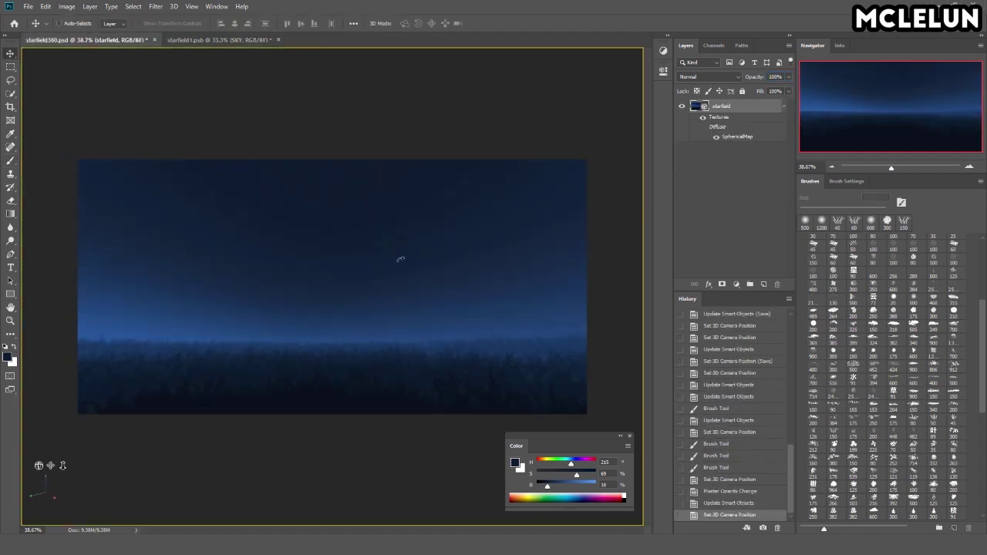
{"action": "key", "text": "ctrl+Tab"}
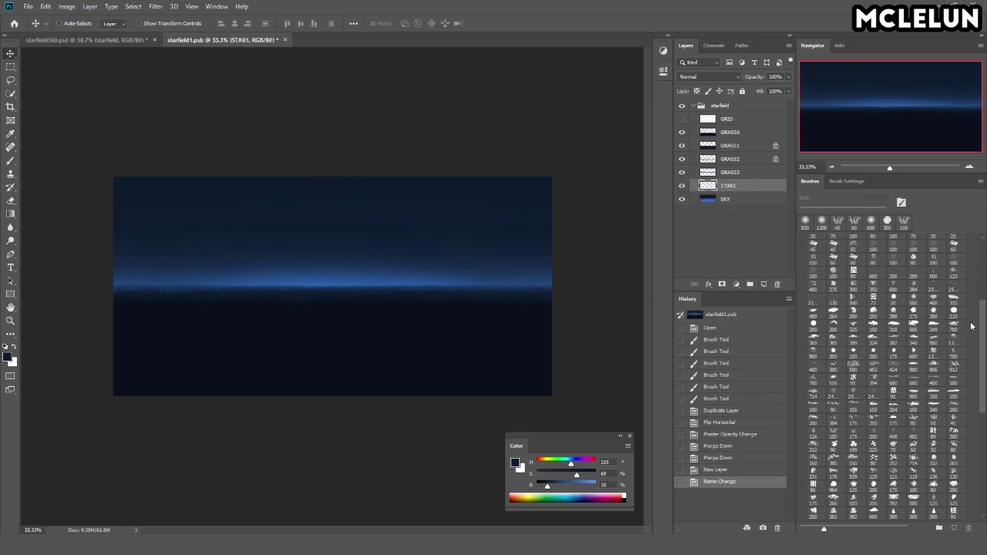
Step: Pick a 600 px star brush and paint scattered stars on STAR1 while orbiting the panorama
{"action": "scroll", "coordinate": [887, 347], "scroll_direction": "up", "scroll_amount": 3}
{"action": "left_click", "coordinate": [872, 330]}
{"action": "key", "text": "ctrl+Tab"}
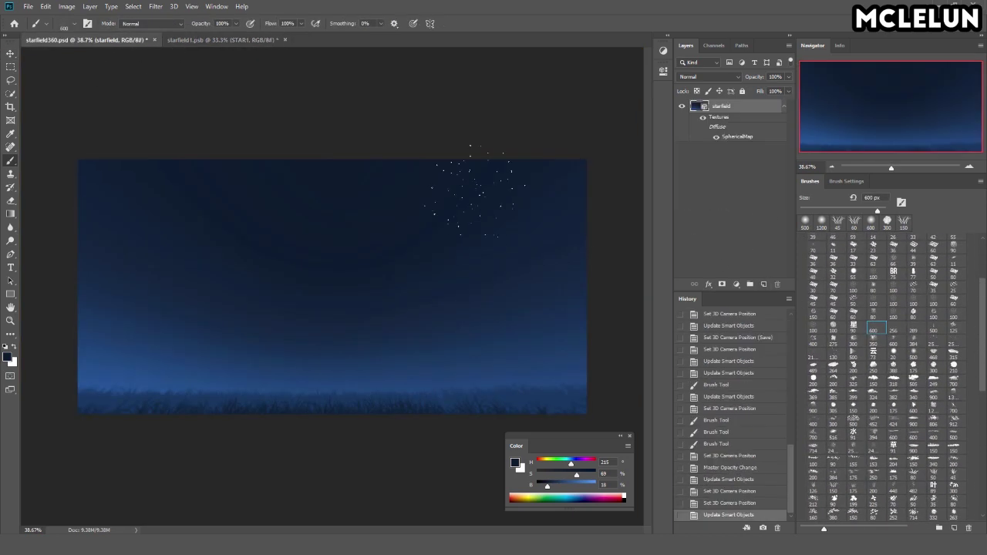
{"action": "key", "text": "ctrl+Tab"}
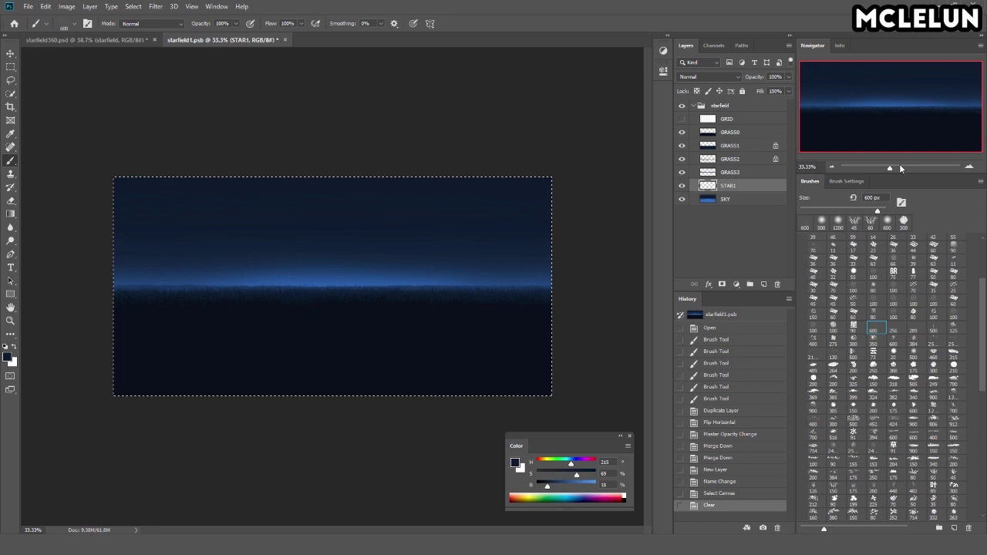
{"action": "left_click", "coordinate": [900, 169]}
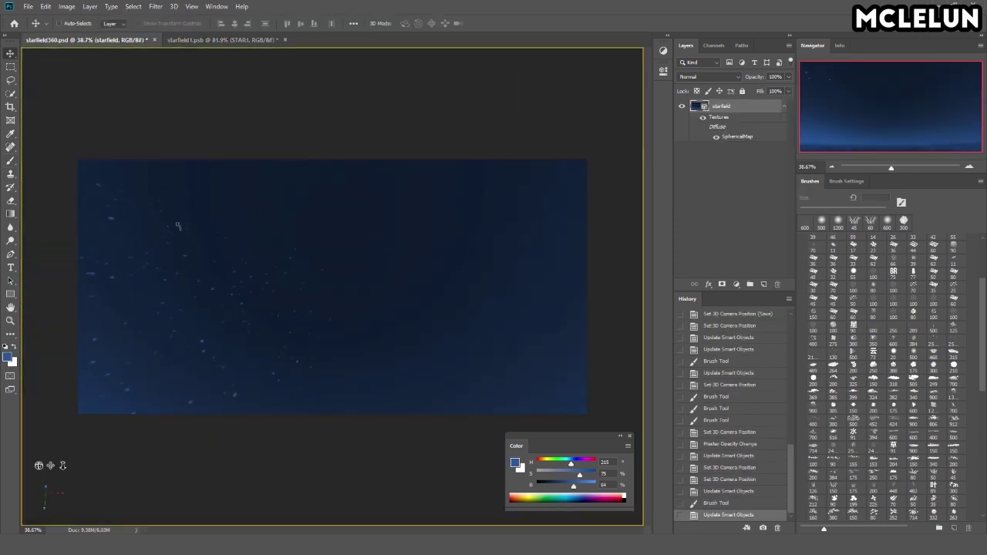
{"action": "key", "text": "ctrl+Tab"}
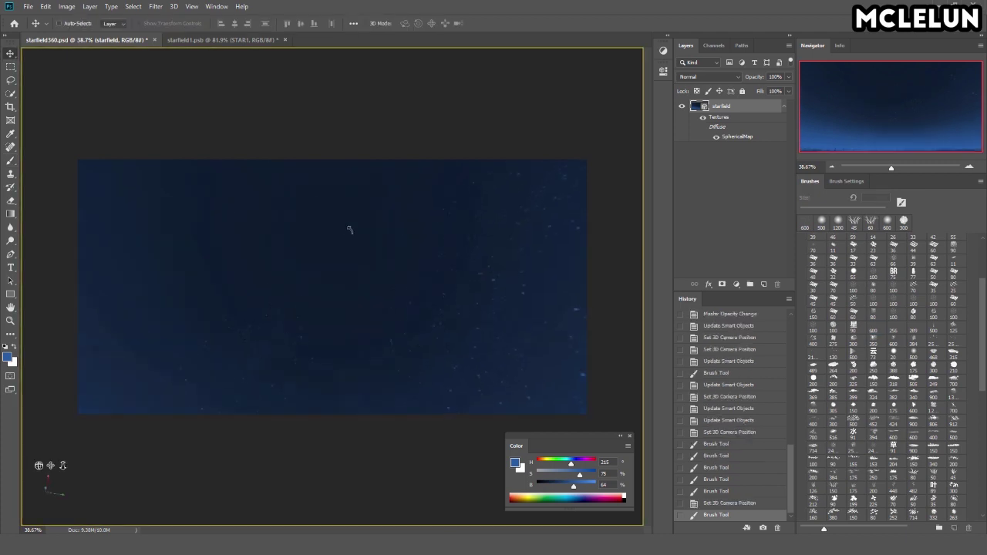
{"action": "key", "text": "b"}
{"action": "mouse_move", "coordinate": [231, 309]}
{"action": "left_mouse_down"}
{"action": "mouse_move", "coordinate": [333, 236]}
{"action": "mouse_move", "coordinate": [545, 245]}
{"action": "mouse_move", "coordinate": [258, 246]}
{"action": "left_mouse_up"}
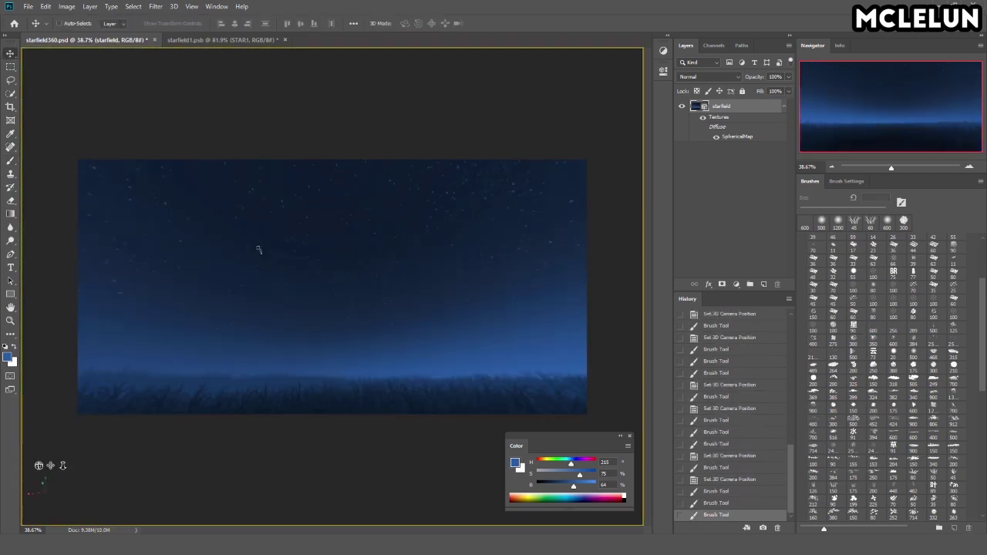
{"action": "key", "text": "ctrl+Tab"}
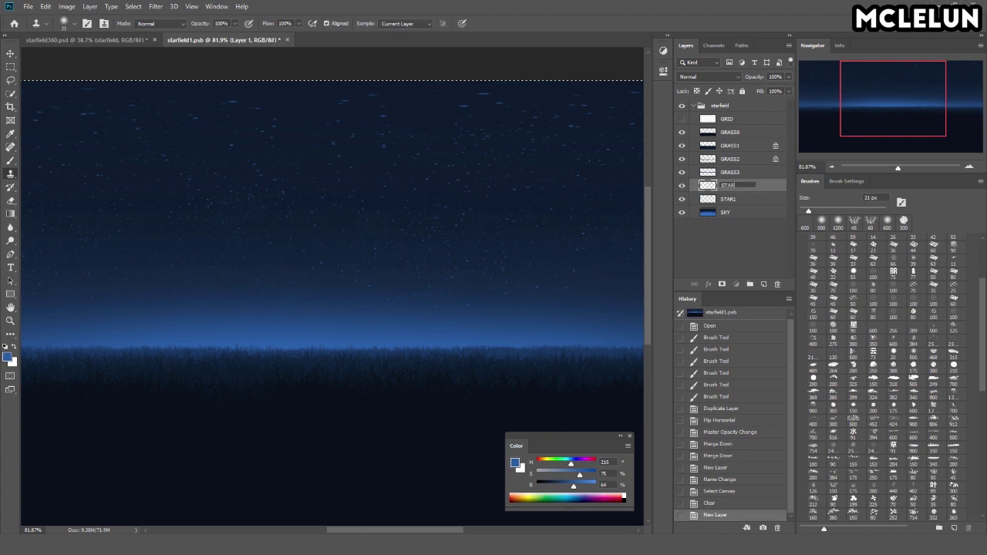
Step: Paint a denser cluster of lighter blue stars on STAR2, orbiting the panorama between strokes
{"action": "key", "text": "ctrl+Tab"}
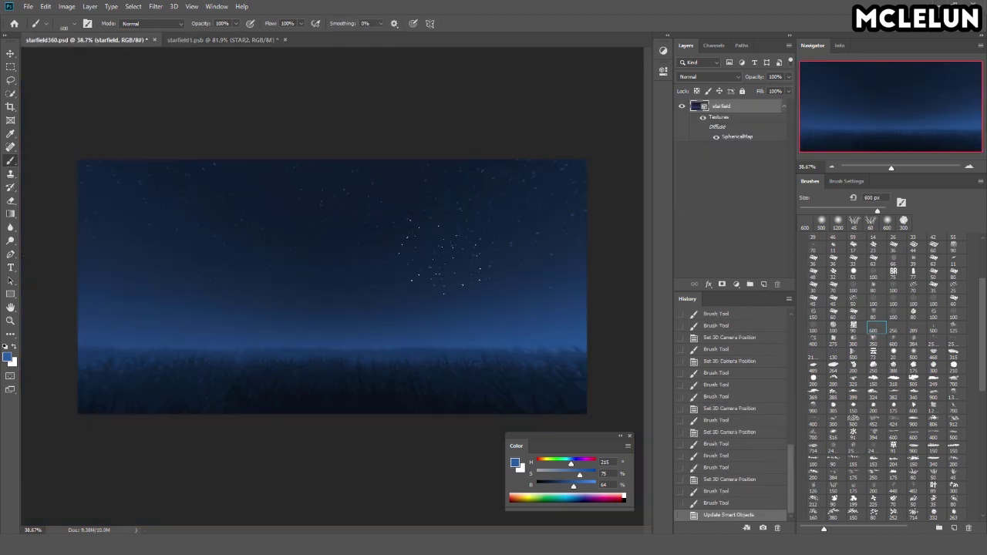
{"action": "mouse_move", "coordinate": [331, 247]}
{"action": "left_mouse_down"}
{"action": "mouse_move", "coordinate": [312, 266]}
{"action": "mouse_move", "coordinate": [431, 331]}
{"action": "left_mouse_up"}
{"action": "key", "text": "F5"}
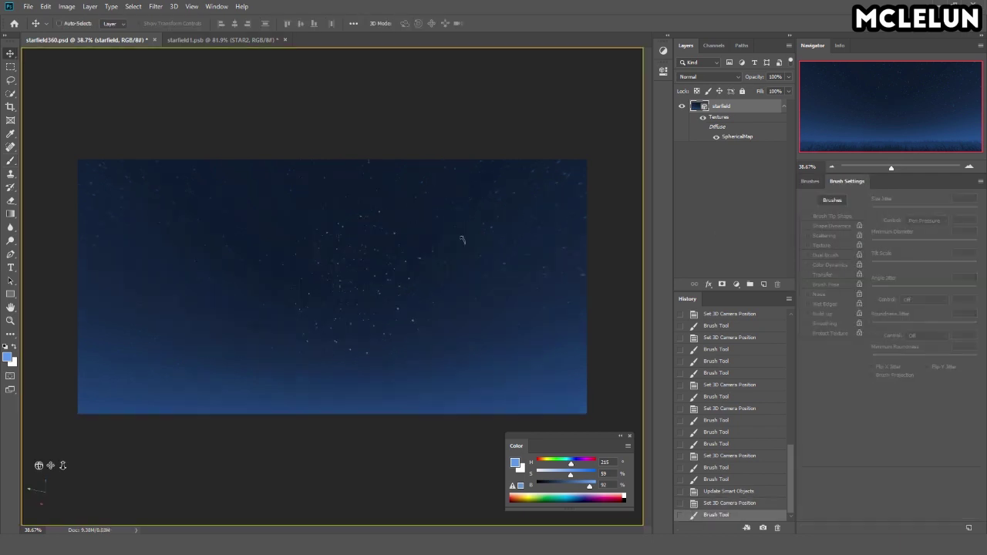
{"action": "left_click_drag", "start_coordinate": [385, 309], "coordinate": [493, 370]}
{"action": "key", "text": "v"}
{"action": "mouse_move", "coordinate": [365, 267]}
{"action": "left_mouse_down"}
{"action": "mouse_move", "coordinate": [541, 296]}
{"action": "mouse_move", "coordinate": [480, 255]}
{"action": "mouse_move", "coordinate": [529, 267]}
{"action": "mouse_move", "coordinate": [366, 243]}
{"action": "left_mouse_up"}
Step: Erase stars near the horizon on STAR2 and check the result in the 360 preview
{"action": "key", "text": "e"}
{"action": "key", "text": "ctrl+Tab"}
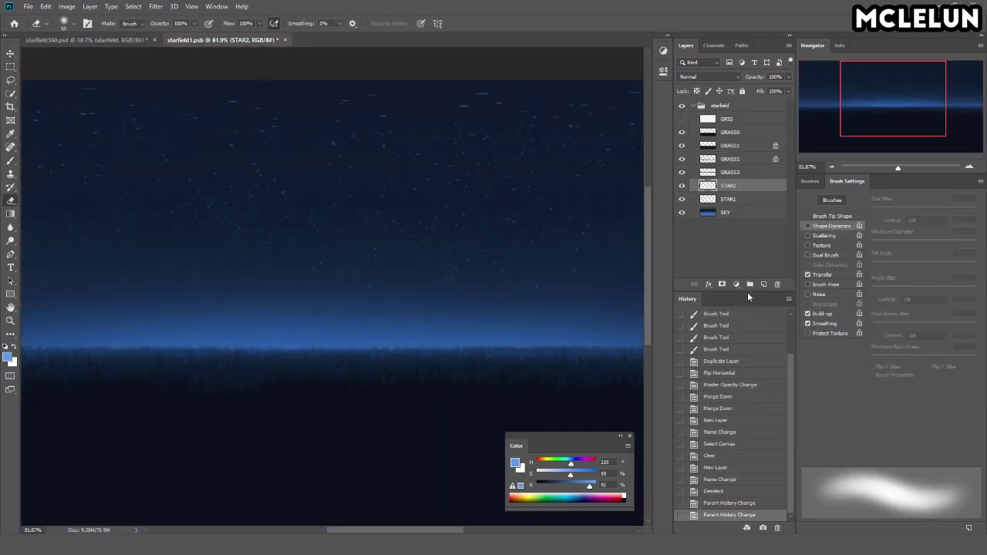
{"action": "left_click", "coordinate": [545, 288]}
{"action": "scroll", "coordinate": [544, 288], "scroll_direction": "down", "scroll_amount": 3}
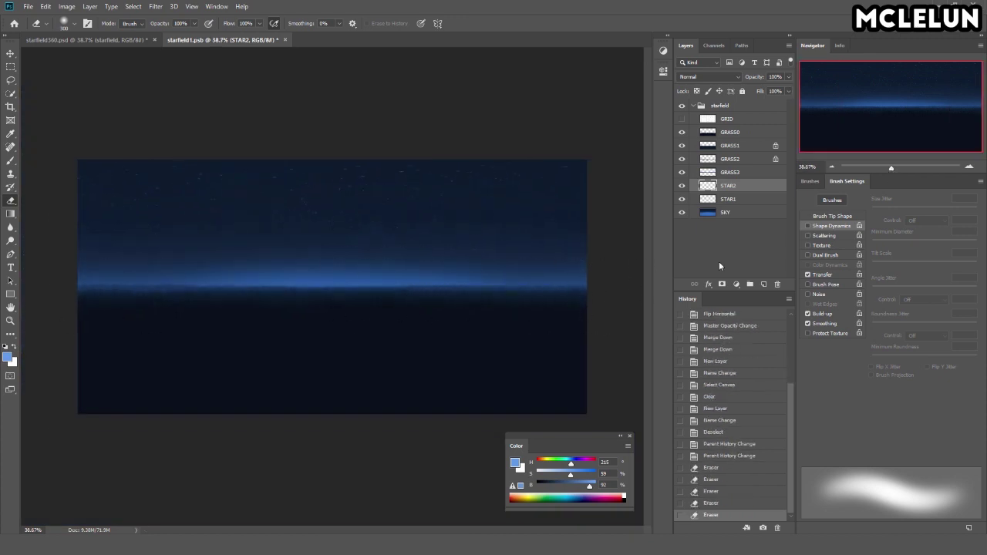
{"action": "key", "text": "ctrl+Tab"}
{"action": "key", "text": "v"}
{"action": "left_click_drag", "start_coordinate": [434, 227], "coordinate": [196, 267]}
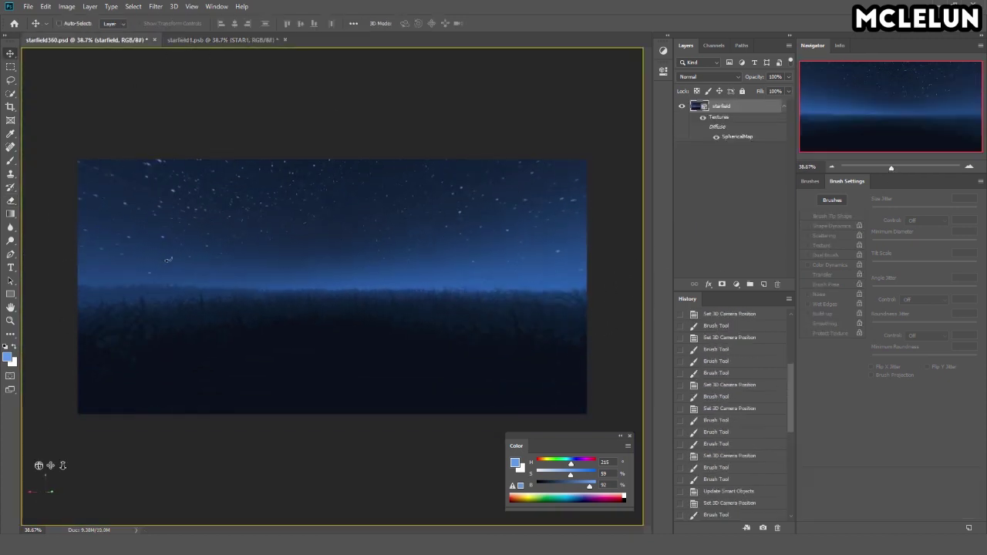
Step: Erase stars near the horizon on STAR1 and return to the 360 preview
{"action": "key", "text": "ctrl+Tab"}
{"action": "key", "text": "e"}
{"action": "scroll", "coordinate": [282, 82], "scroll_direction": "up", "scroll_amount": 5}
{"action": "left_click_drag", "start_coordinate": [892, 105], "coordinate": [815, 99]}
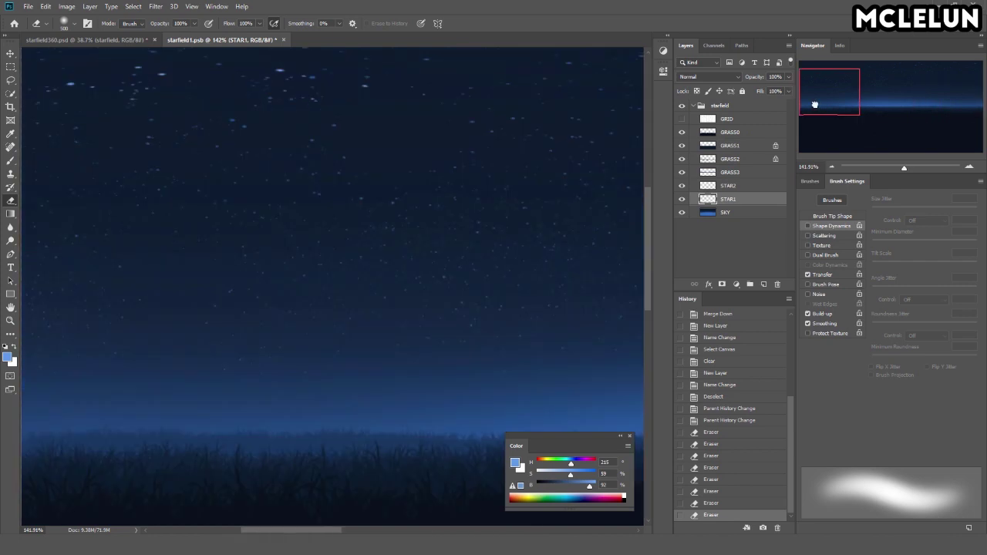
{"action": "left_click_drag", "start_coordinate": [522, 223], "coordinate": [522, 190]}
{"action": "left_click", "coordinate": [126, 40]}
{"action": "key", "text": "v"}
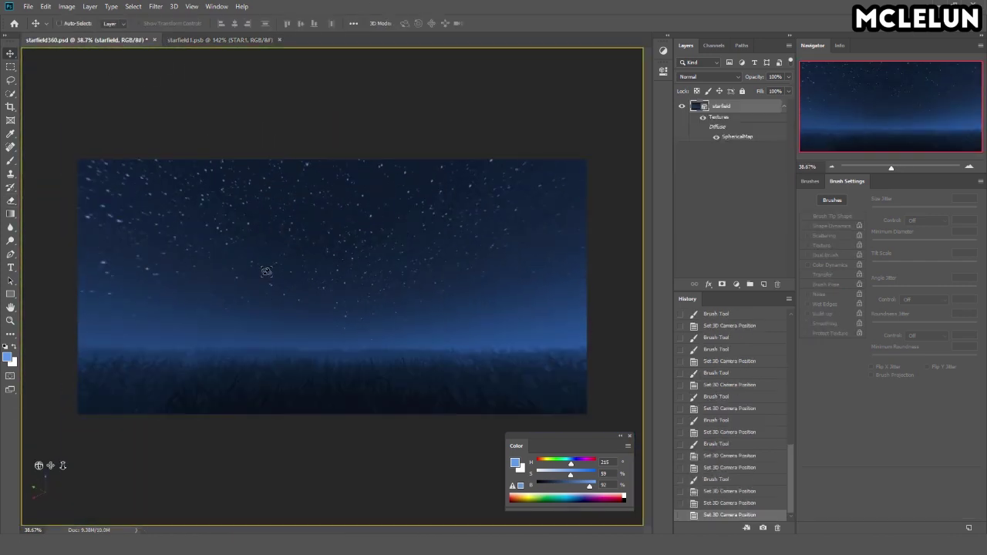
Step: Reopen the spherical map texture, zoom in, and erase stars just above the grassline
{"action": "left_click", "coordinate": [220, 39]}
{"action": "left_click", "coordinate": [279, 39]}
{"action": "double_click", "coordinate": [737, 136]}
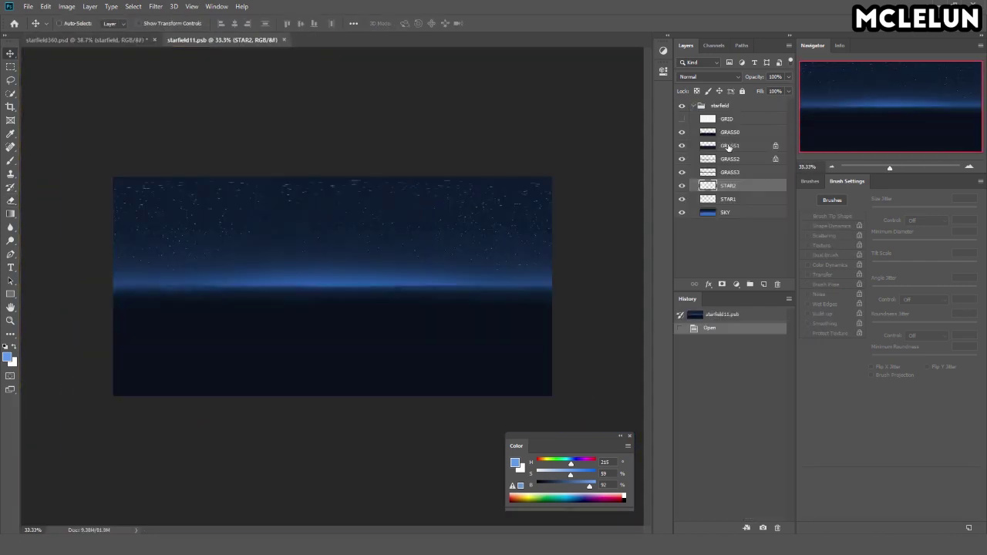
{"action": "left_click_drag", "start_coordinate": [879, 167], "coordinate": [900, 168]}
{"action": "key", "text": "e"}
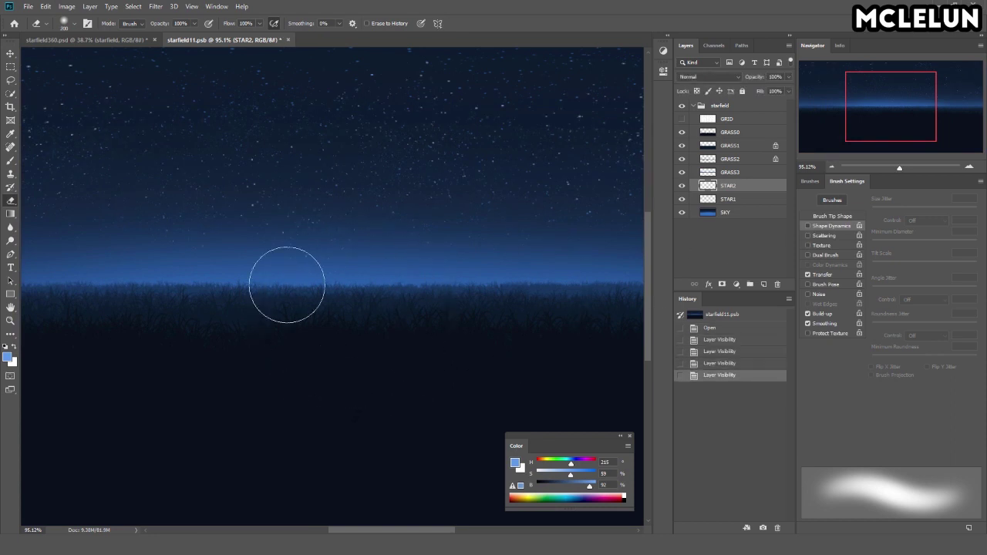
{"action": "left_click_drag", "start_coordinate": [171, 296], "coordinate": [116, 340]}
{"action": "left_click_drag", "start_coordinate": [901, 109], "coordinate": [947, 109]}
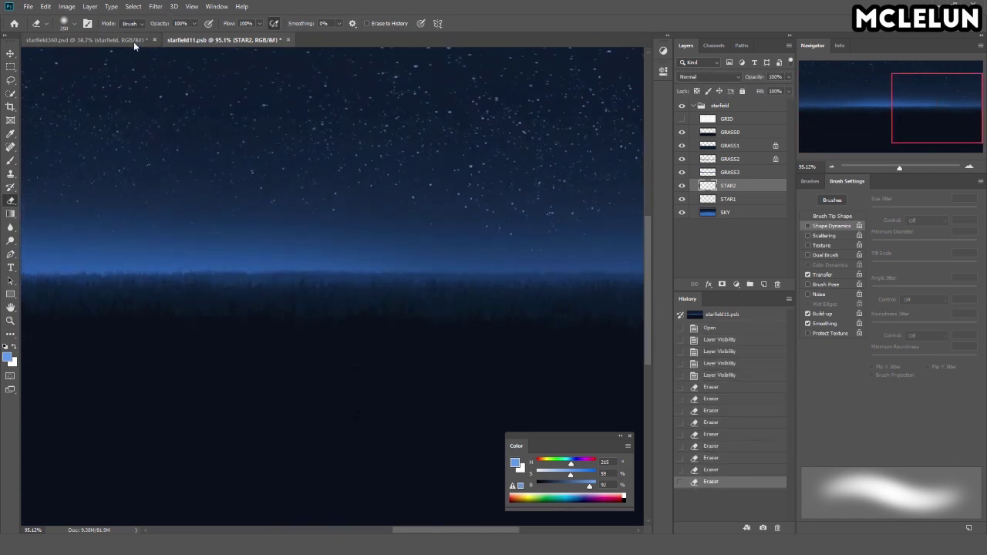
Step: Check the cleaned horizon in the 360 preview and add a new empty layer to the texture
{"action": "left_click", "coordinate": [133, 40]}
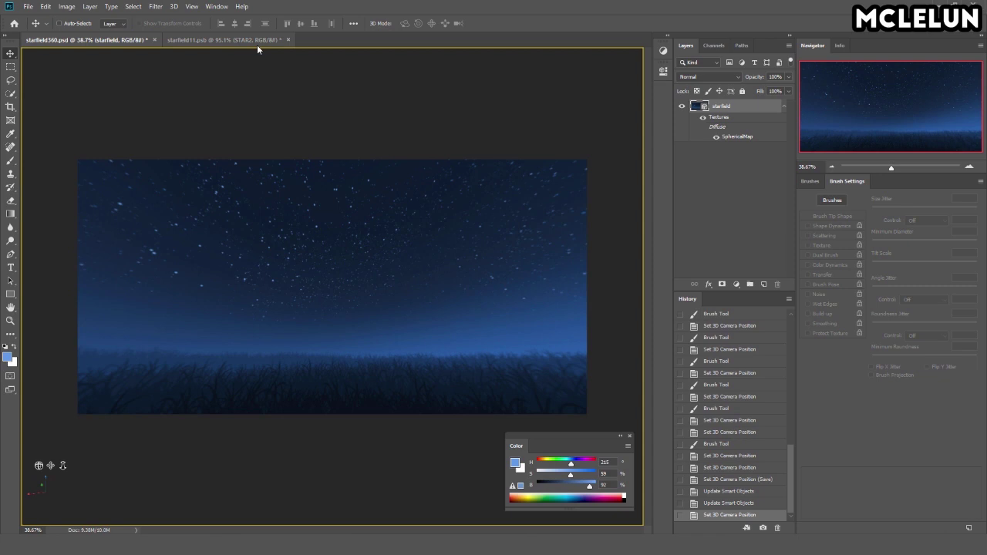
{"action": "left_click", "coordinate": [256, 40]}
{"action": "key", "text": "ctrl+shift+alt+n"}
Step: Name the new layer NEBULA and set its blend mode to Color Dodge
{"action": "type", "text": "LA"}
{"action": "key", "text": "Return"}
{"action": "key", "text": "b"}
{"action": "left_click", "coordinate": [810, 180]}
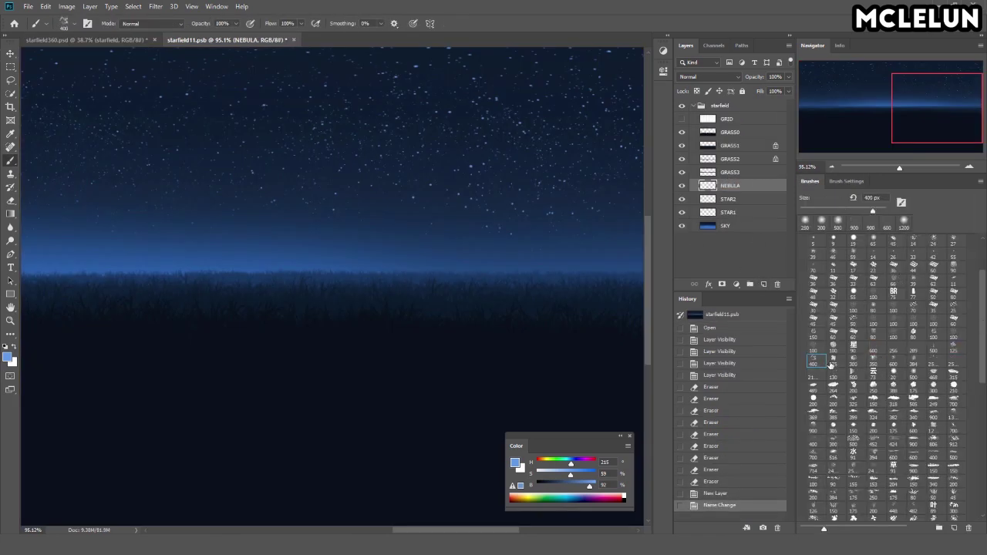
{"action": "left_click", "coordinate": [708, 76]}
{"action": "left_click", "coordinate": [713, 169]}
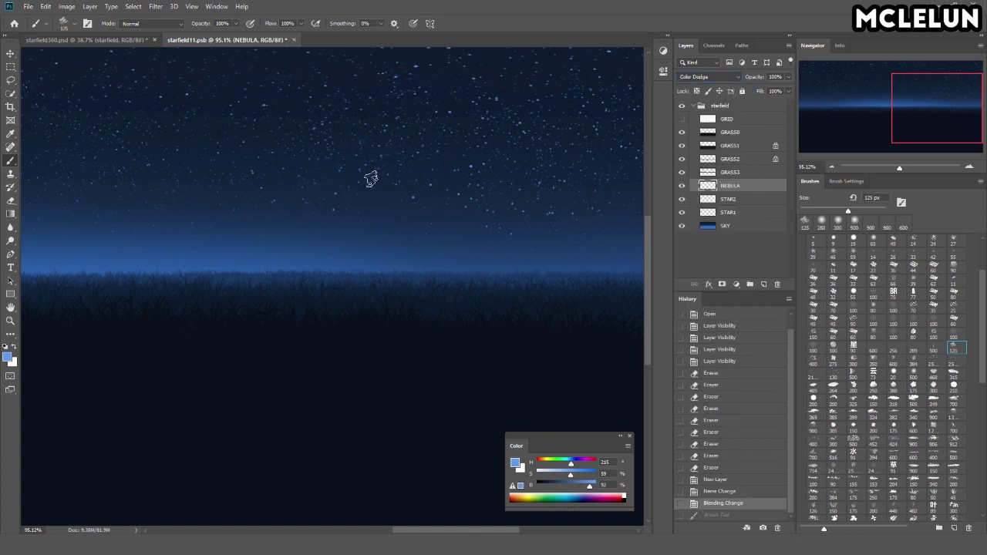
Step: Close the sphere map to update the panorama, paint nebula into the sky, and reopen the texture
{"action": "left_click", "coordinate": [96, 40]}
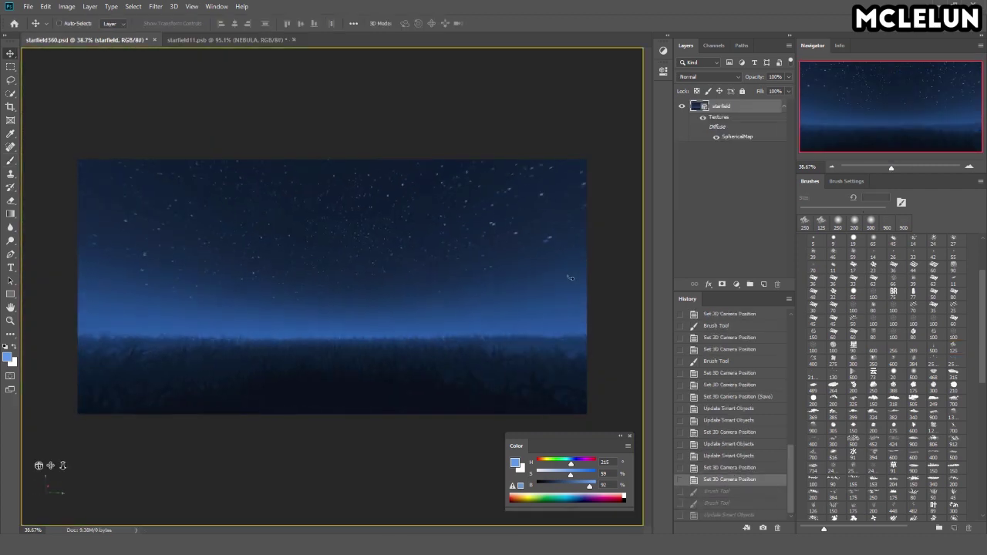
{"action": "left_click", "coordinate": [238, 40]}
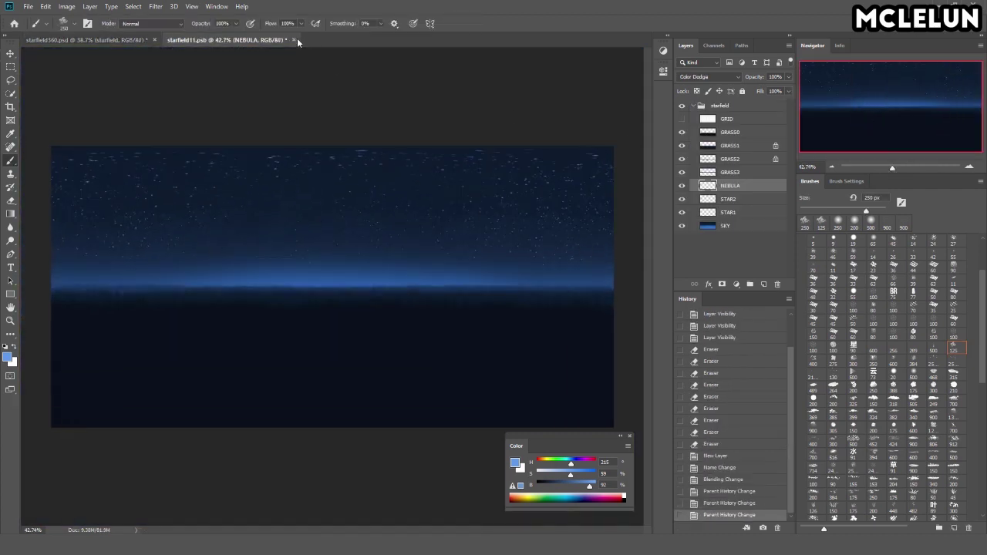
{"action": "left_click", "coordinate": [292, 39]}
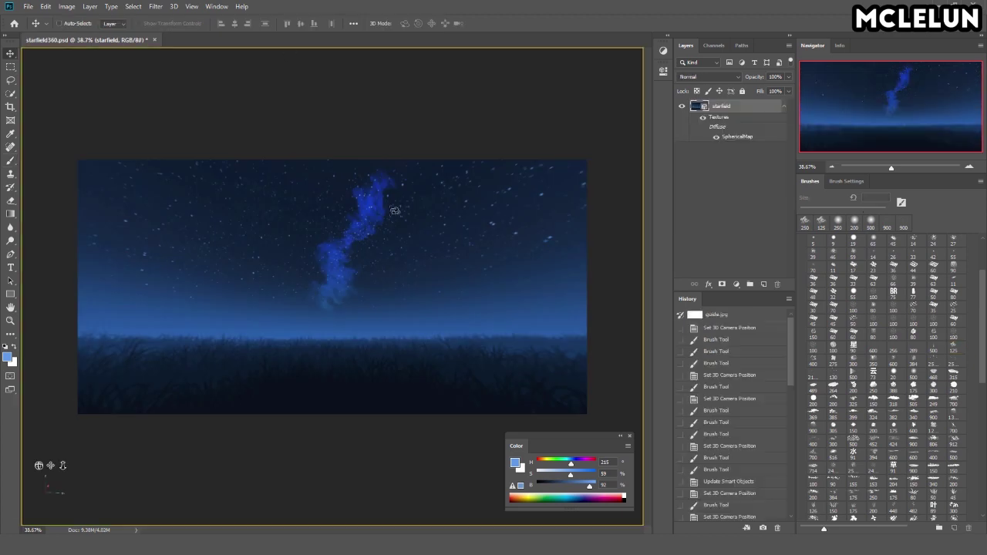
{"action": "mouse_move", "coordinate": [312, 301]}
{"action": "left_mouse_down"}
{"action": "mouse_move", "coordinate": [430, 194]}
{"action": "mouse_move", "coordinate": [364, 292]}
{"action": "left_mouse_up"}
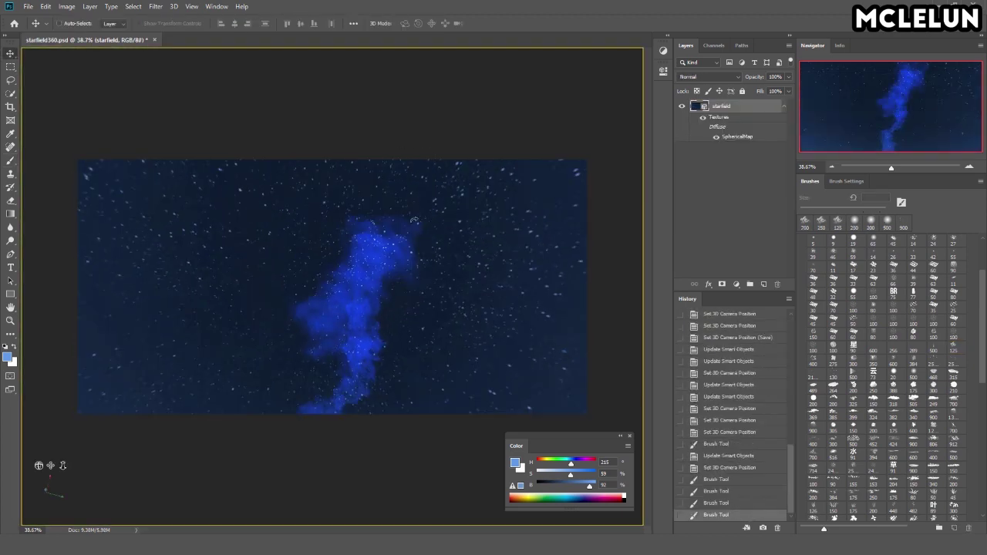
{"action": "double_click", "coordinate": [724, 137]}
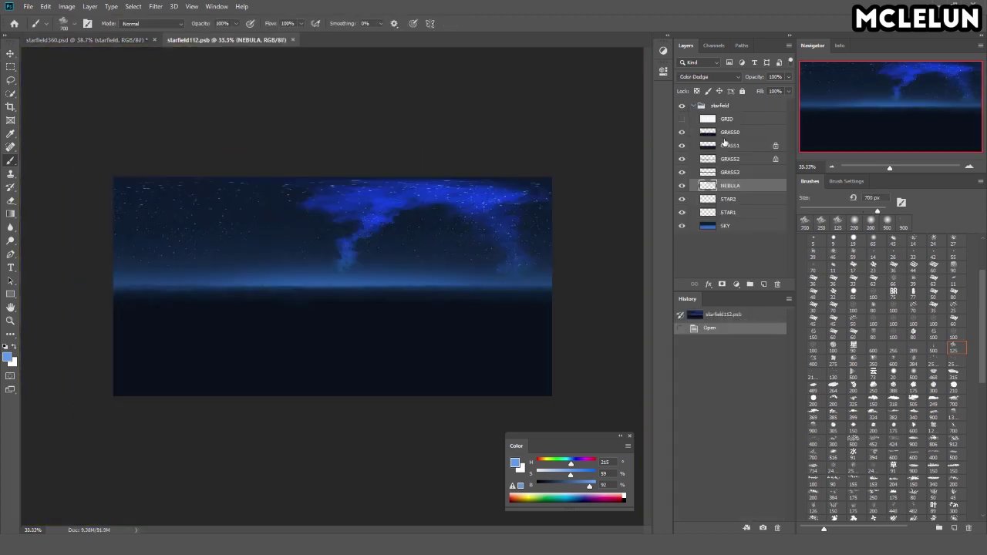
Step: Show the GRID layer on the panorama and orbit until the nebula stands upright
{"action": "left_click", "coordinate": [119, 39]}
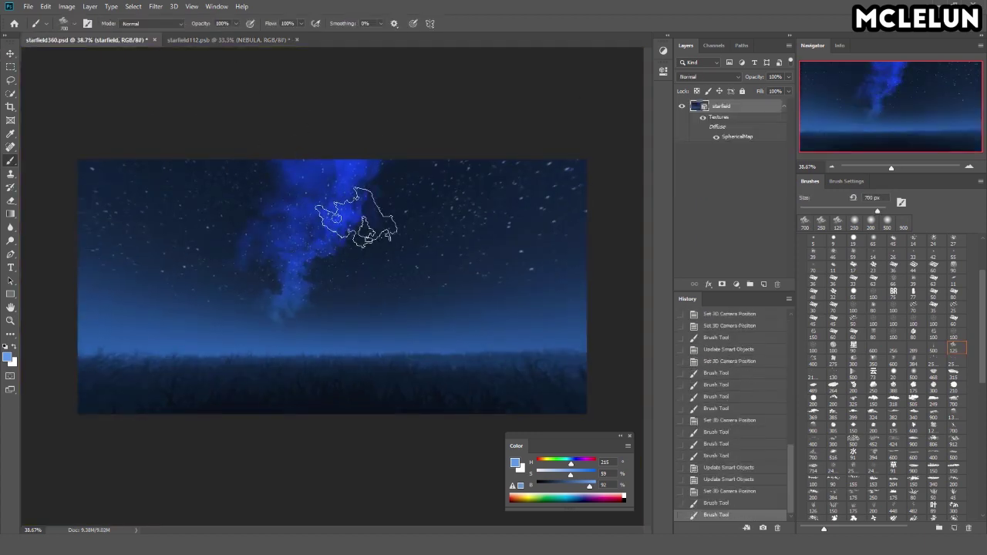
{"action": "left_click", "coordinate": [262, 39]}
{"action": "left_click", "coordinate": [93, 39]}
{"action": "left_click", "coordinate": [231, 39]}
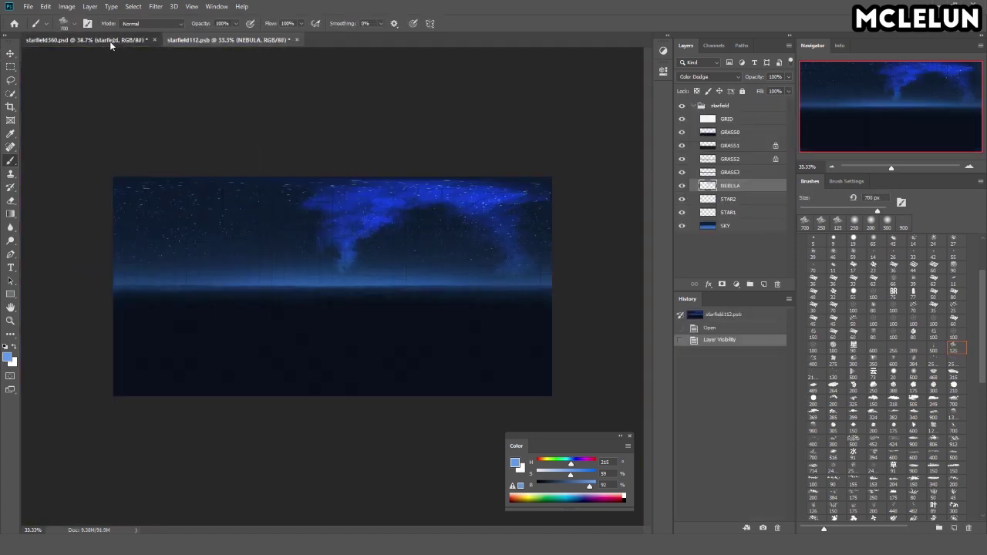
{"action": "left_click", "coordinate": [109, 40]}
{"action": "left_click_drag", "start_coordinate": [332, 286], "coordinate": [395, 361]}
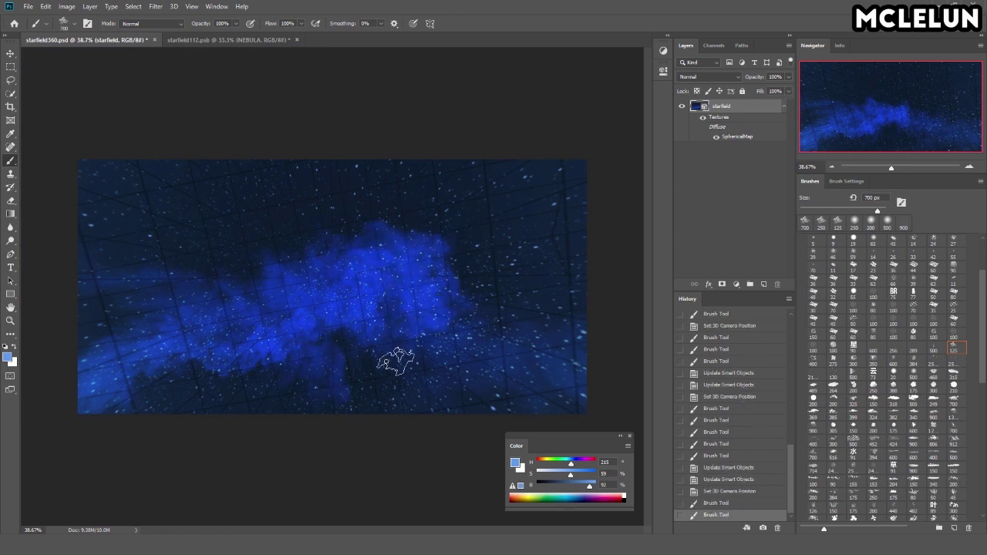
{"action": "key", "text": "v"}
{"action": "mouse_move", "coordinate": [402, 324]}
{"action": "left_mouse_down"}
{"action": "mouse_move", "coordinate": [408, 258]}
{"action": "mouse_move", "coordinate": [608, 275]}
{"action": "left_mouse_up"}
{"action": "key", "text": "b"}
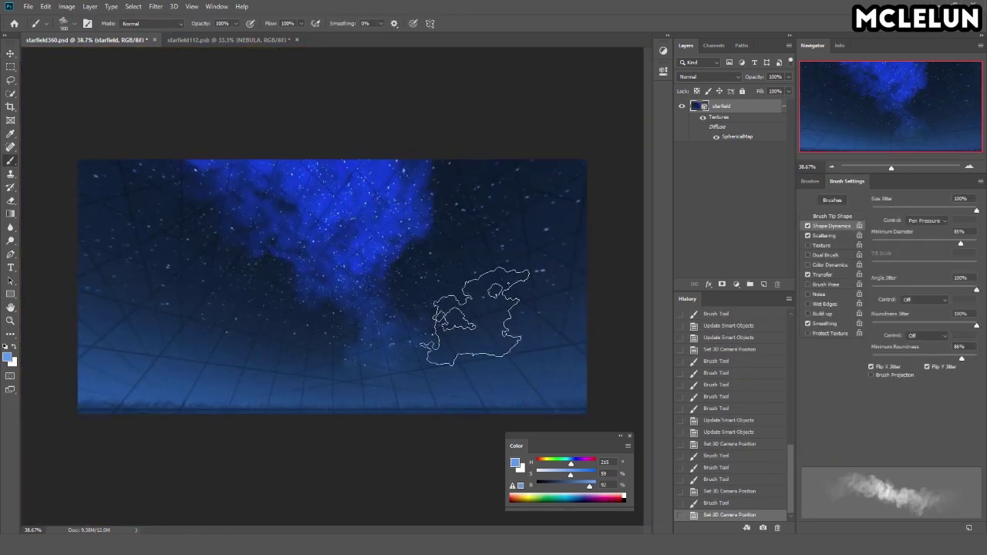
Step: Reduce the brush size jitter, shrink the eraser, and erase excess nebula while orbiting
{"action": "left_click", "coordinate": [276, 40]}
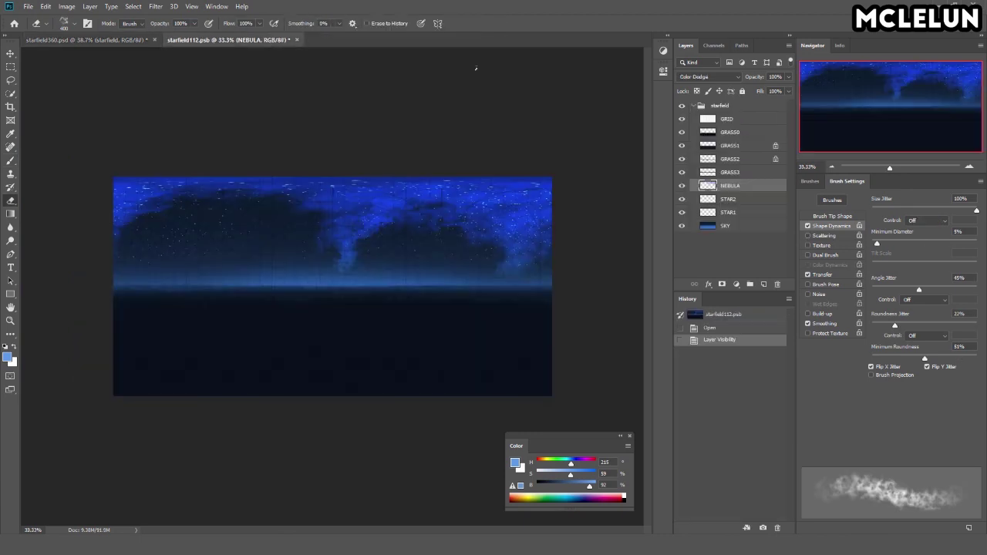
{"action": "left_click", "coordinate": [131, 40]}
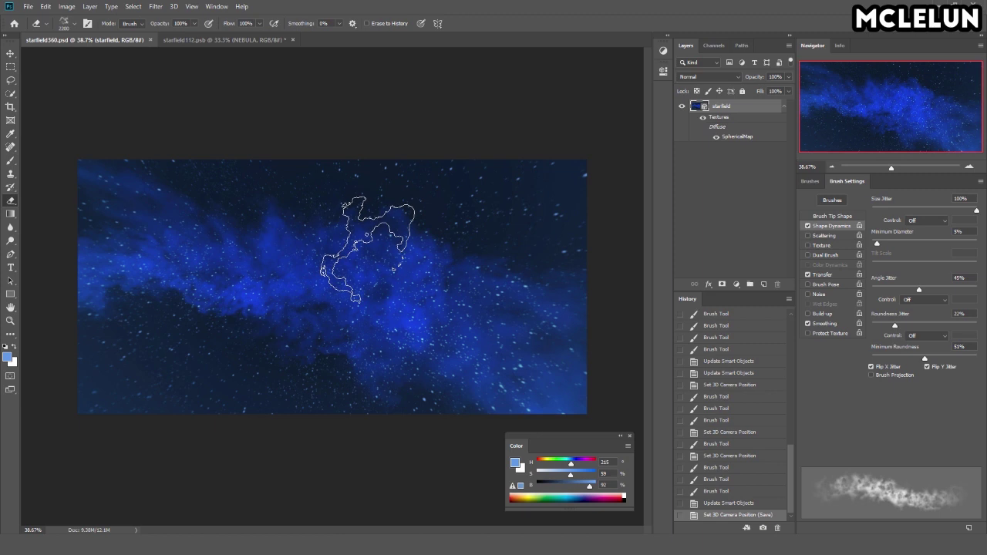
{"action": "left_click", "coordinate": [886, 209]}
{"action": "key", "text": "bracketleft"}
{"action": "key", "text": "bracketleft"}
{"action": "key", "text": "bracketleft"}
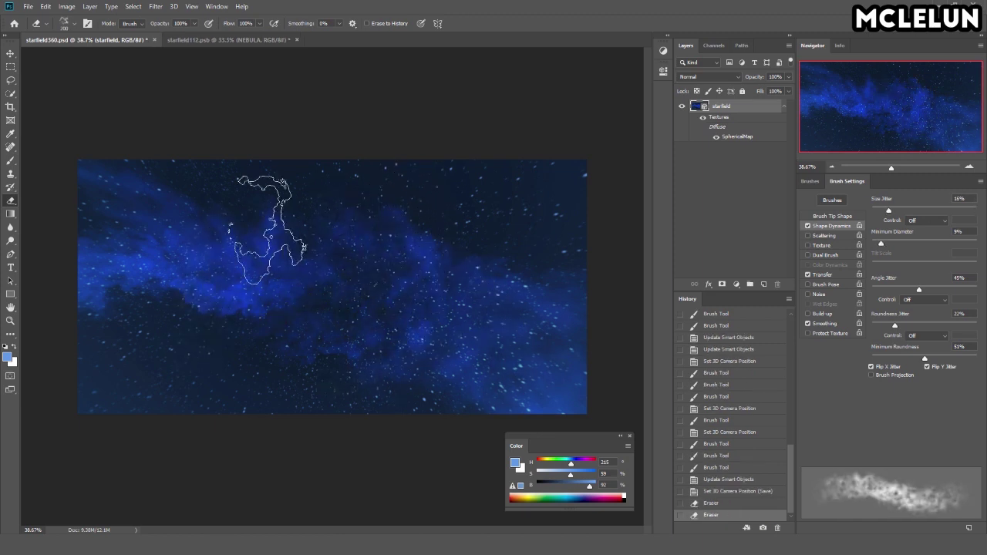
{"action": "key", "text": "v"}
{"action": "mouse_move", "coordinate": [363, 275]}
{"action": "left_mouse_down"}
{"action": "mouse_move", "coordinate": [421, 284]}
{"action": "mouse_move", "coordinate": [304, 266]}
{"action": "left_mouse_up"}
{"action": "key", "text": "e"}
{"action": "key", "text": "v"}
{"action": "mouse_move", "coordinate": [498, 277]}
{"action": "left_mouse_down"}
{"action": "mouse_move", "coordinate": [363, 325]}
{"action": "mouse_move", "coordinate": [458, 282]}
{"action": "left_mouse_up"}
{"action": "key", "text": "e"}
Step: Paint more nebula near the horizon, then close the sphere map to update the panorama
{"action": "key", "text": "v"}
{"action": "key", "text": "b"}
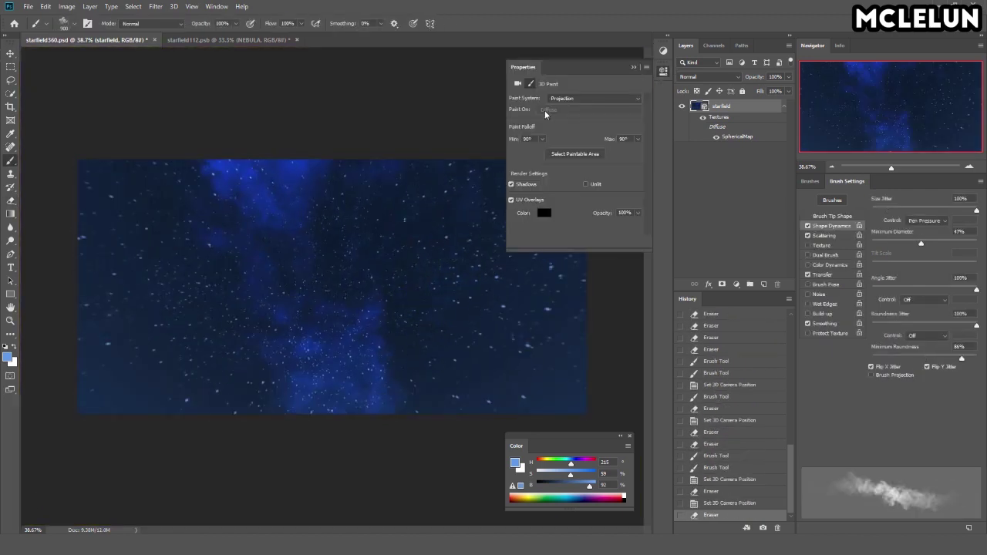
{"action": "left_click", "coordinate": [277, 266]}
{"action": "key", "text": "v"}
{"action": "mouse_move", "coordinate": [378, 246]}
{"action": "left_mouse_down"}
{"action": "mouse_move", "coordinate": [228, 305]}
{"action": "mouse_move", "coordinate": [378, 223]}
{"action": "mouse_move", "coordinate": [299, 271]}
{"action": "left_mouse_up"}
{"action": "key", "text": "b"}
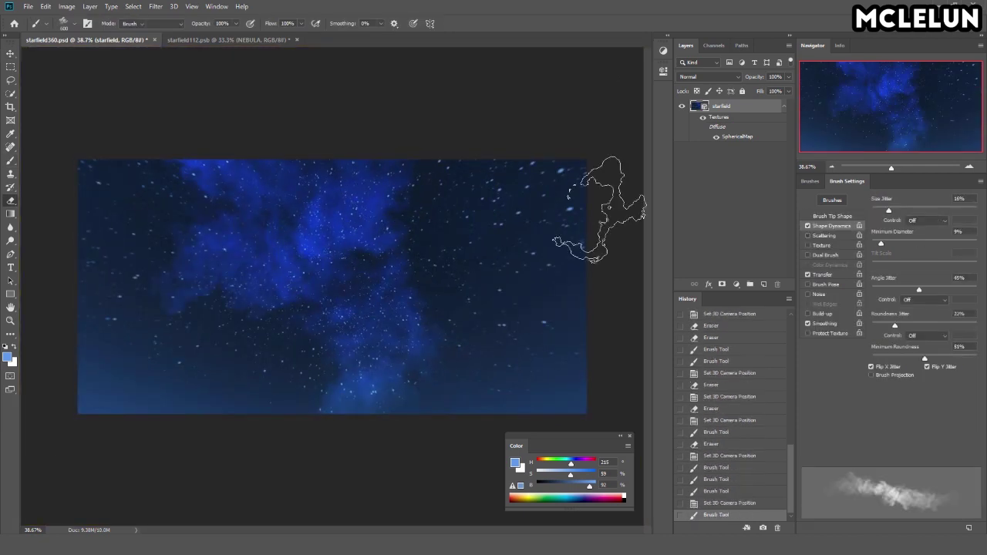
{"action": "left_click", "coordinate": [254, 39]}
{"action": "left_click", "coordinate": [297, 40]}
Step: Open the sphere map texture and add a new nebula layer named N2
{"action": "key", "text": "v"}
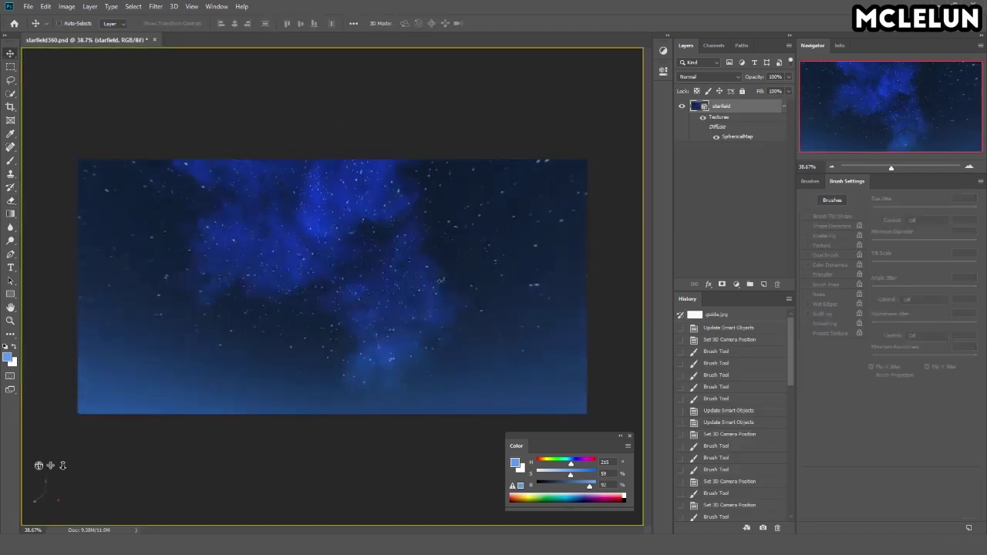
{"action": "left_click_drag", "start_coordinate": [442, 280], "coordinate": [432, 323]}
{"action": "double_click", "coordinate": [736, 137]}
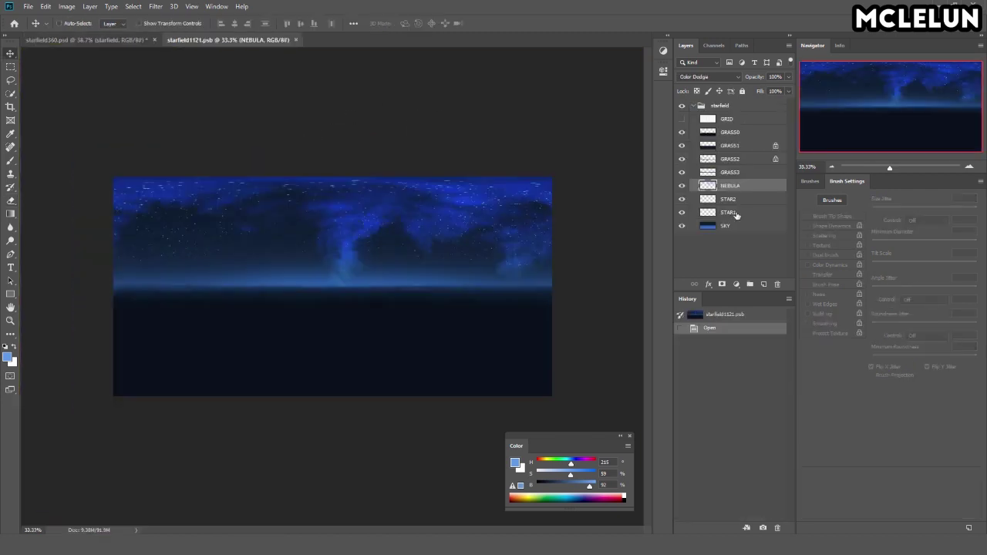
{"action": "type", "text": "N2"}
{"action": "key", "text": "Return"}
{"action": "key", "text": "b"}
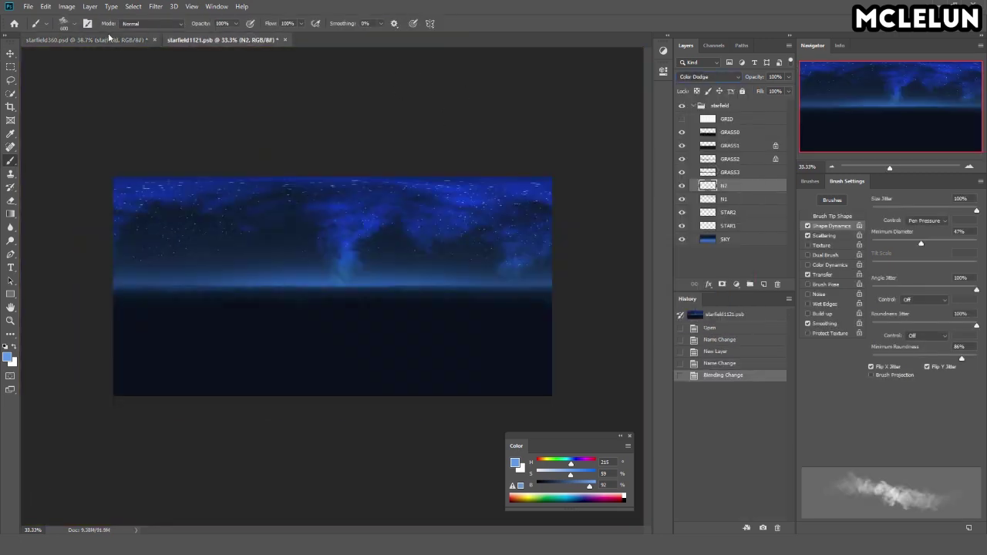
Step: Orbit to the grass horizon and paint darker shading into the nebula's centre
{"action": "key", "text": "ctrl+Tab"}
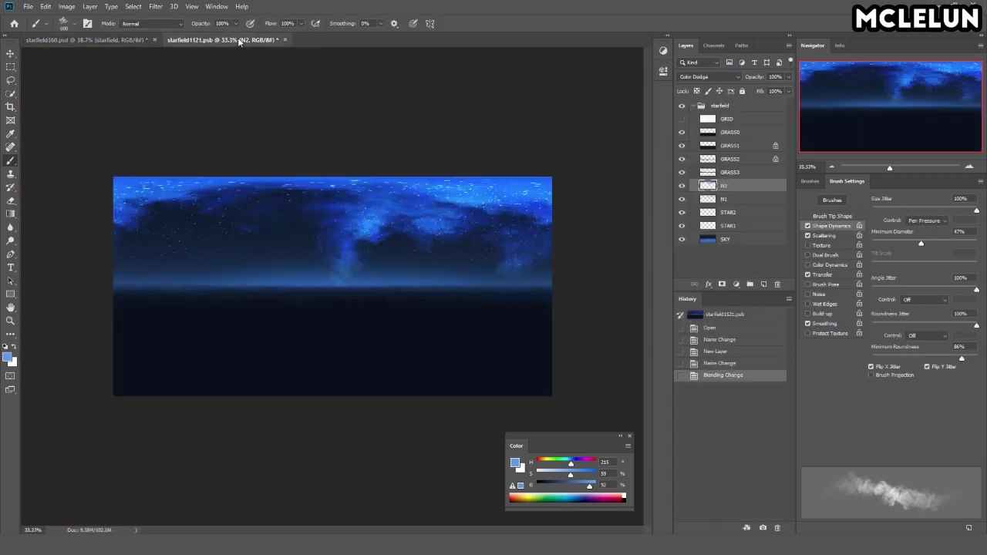
{"action": "key", "text": "v"}
{"action": "left_click_drag", "start_coordinate": [362, 340], "coordinate": [337, 239]}
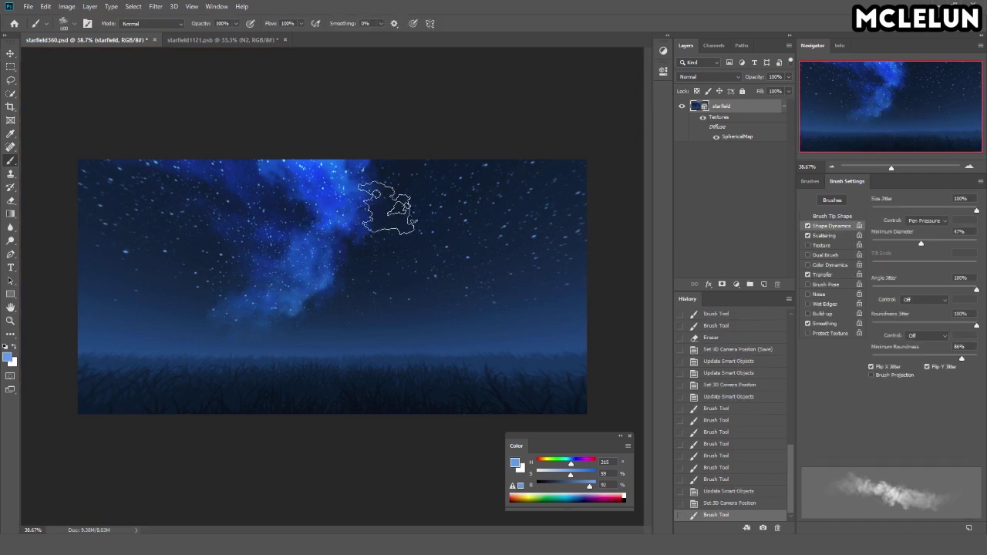
{"action": "key", "text": "b"}
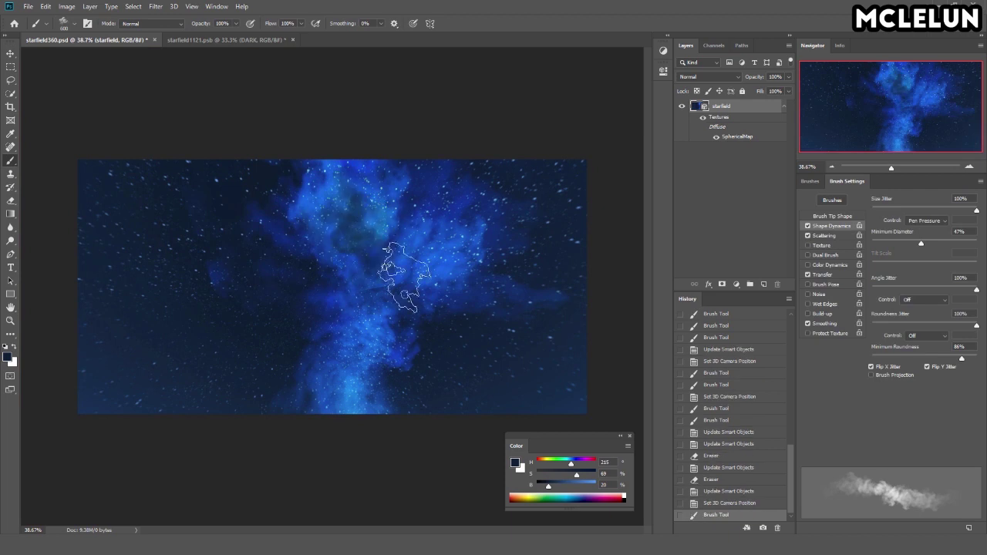
{"action": "left_click_drag", "start_coordinate": [403, 276], "coordinate": [434, 232]}
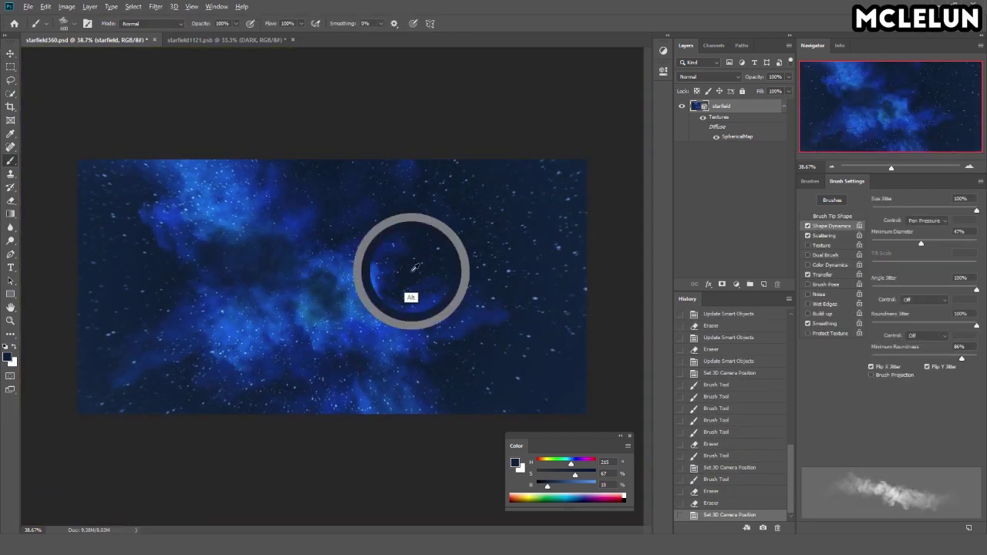
{"action": "left_click", "coordinate": [822, 199]}
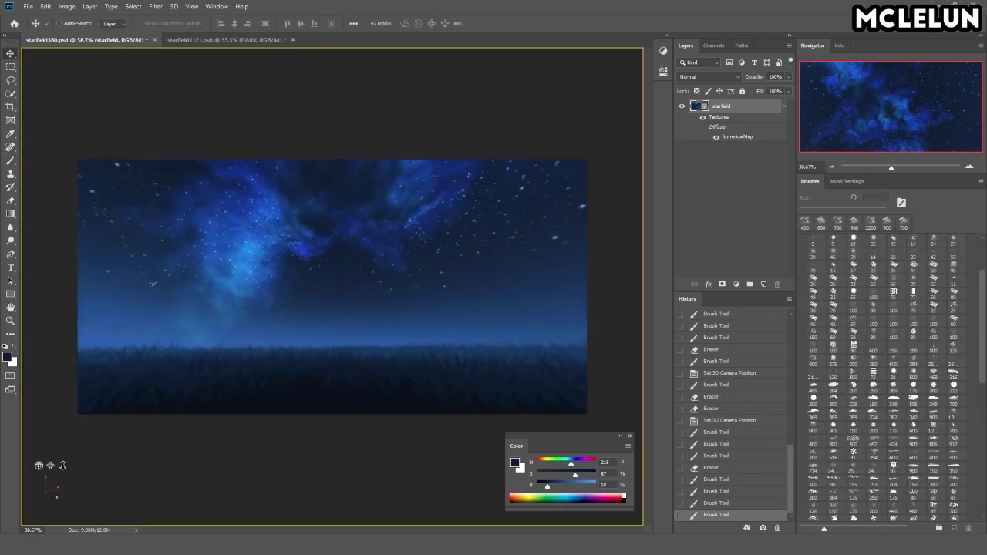
Step: Reopen the sphere map texture and sample a dark blue sky colour for the nebula
{"action": "left_click", "coordinate": [266, 40]}
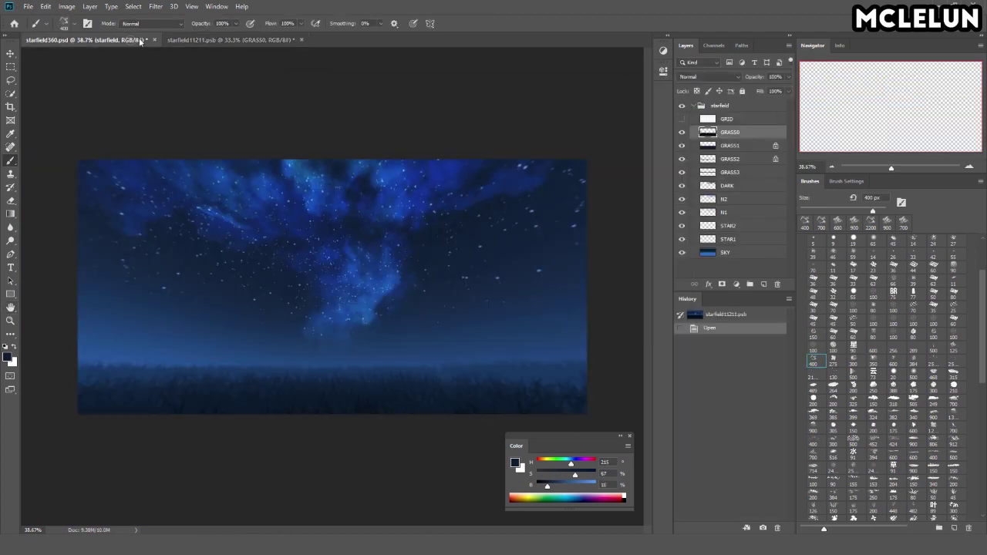
{"action": "double_click", "coordinate": [738, 137]}
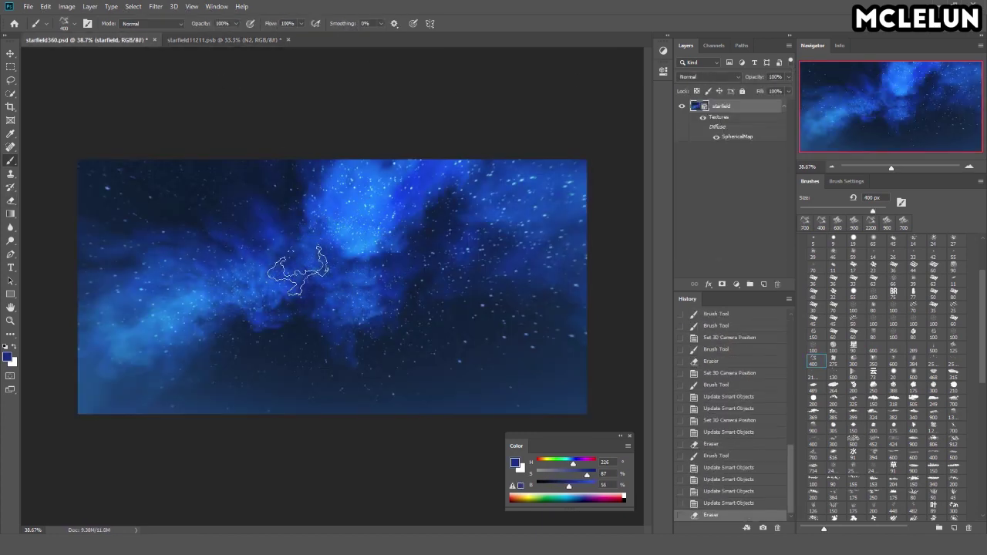
{"action": "left_click", "coordinate": [329, 245], "text": "alt"}
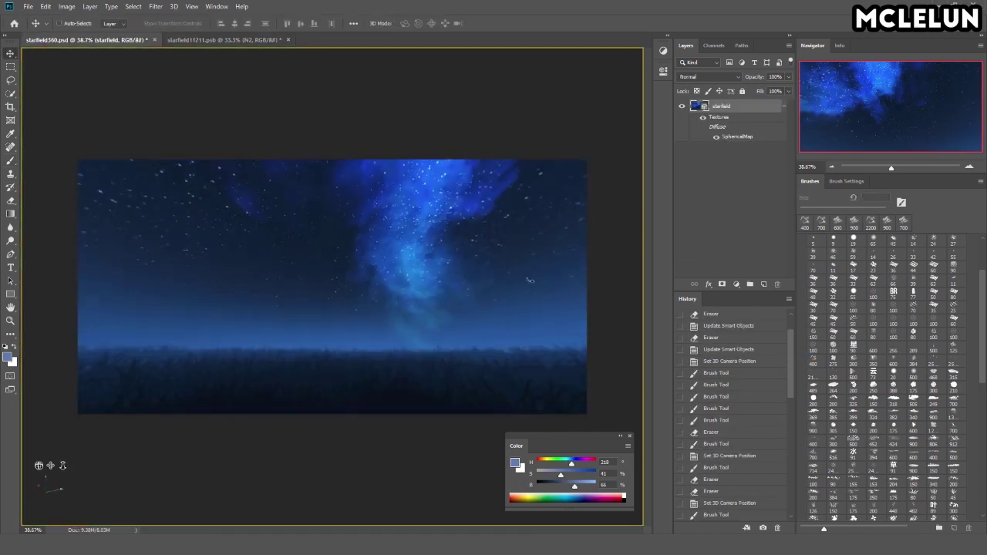
Step: Set the STAR2 copy to Linear Dodge (Add) and move it higher in the layer stack
{"action": "left_click", "coordinate": [270, 40]}
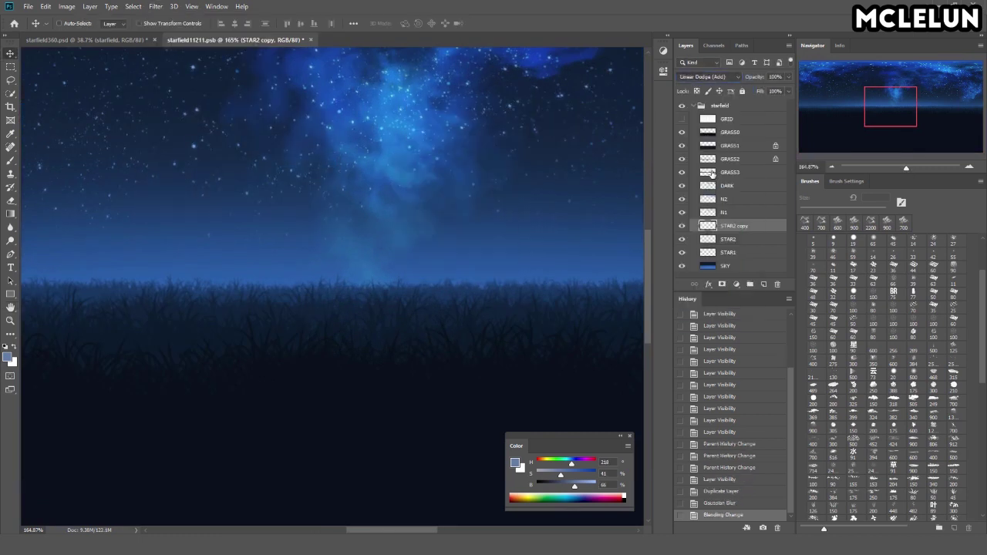
{"action": "left_click", "coordinate": [709, 76]}
{"action": "left_click", "coordinate": [709, 178]}
{"action": "left_click_drag", "start_coordinate": [735, 228], "coordinate": [747, 197]}
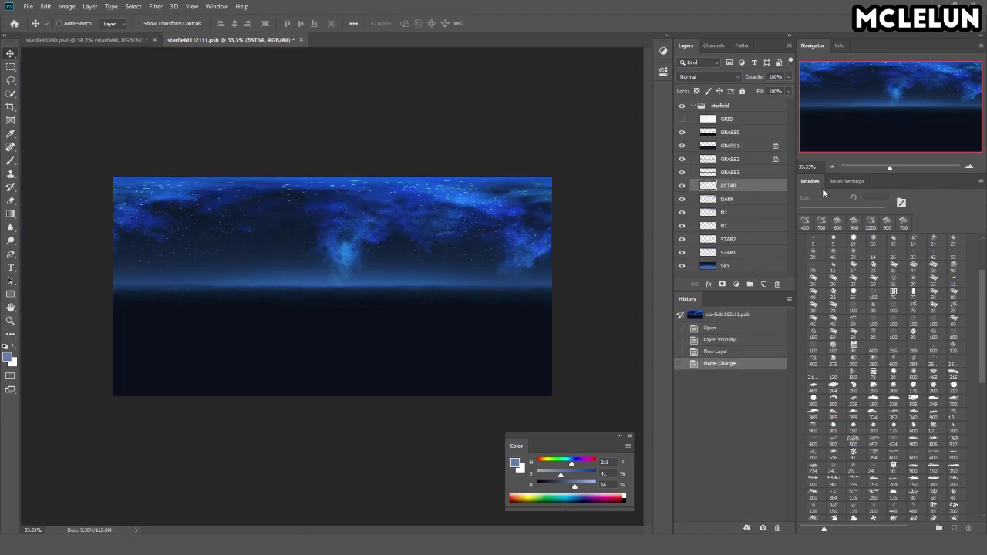
Step: Set the brush to Screen mode with Scattering turned on in the Brush panel
{"action": "key", "text": "b"}
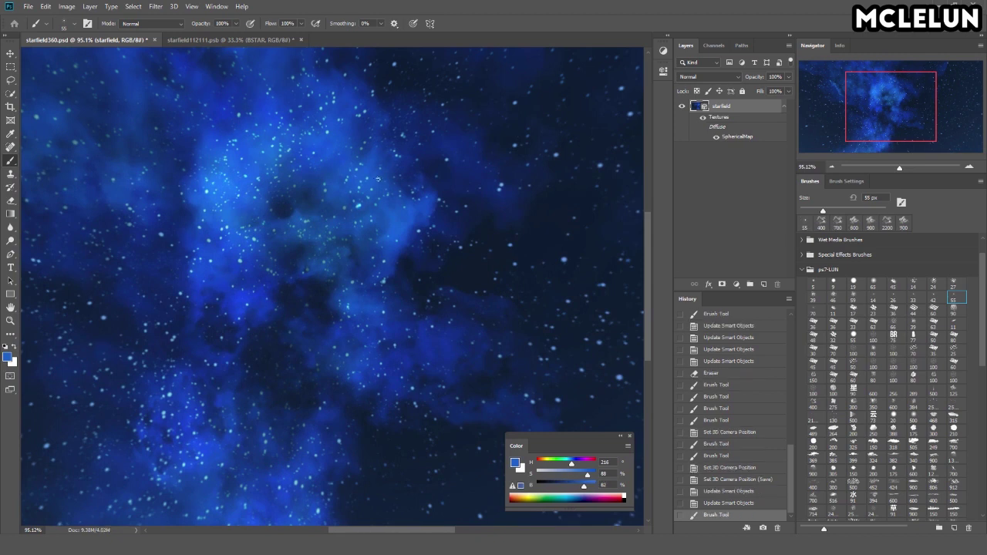
{"action": "left_click", "coordinate": [151, 23]}
{"action": "left_click", "coordinate": [154, 131]}
{"action": "key", "text": "F5"}
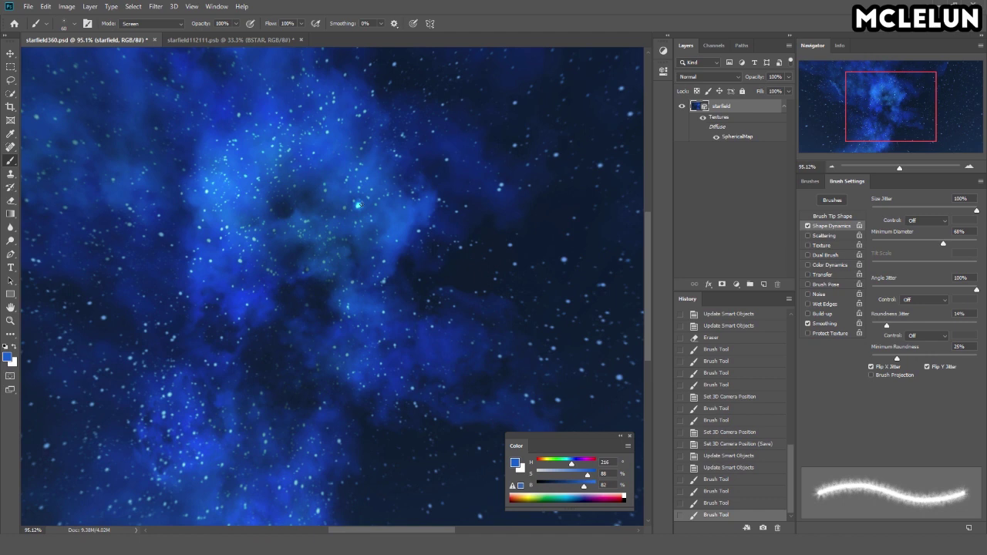
{"action": "left_click", "coordinate": [832, 216]}
{"action": "left_click", "coordinate": [807, 235]}
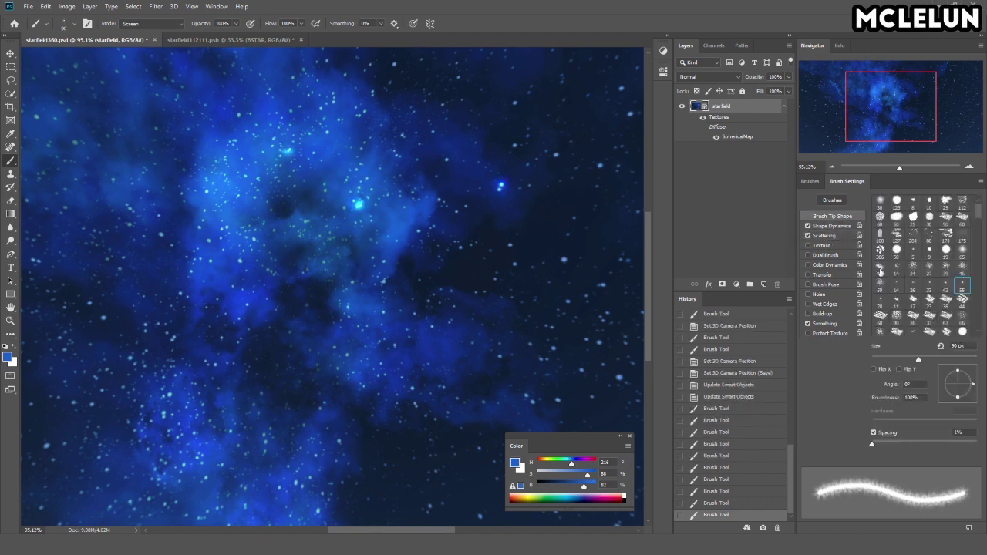
{"action": "left_click", "coordinate": [844, 235]}
Step: Duplicate BSTAR, stretch the copy across the top of the sky, and merge it down
{"action": "key", "text": "ctrl+Tab"}
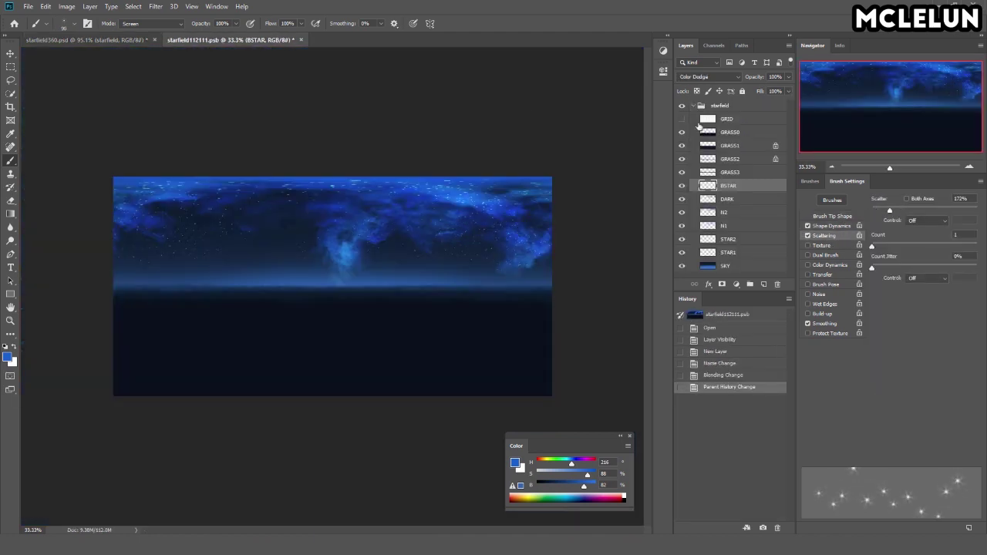
{"action": "key", "text": "ctrl+Tab"}
{"action": "scroll", "coordinate": [302, 286], "scroll_direction": "down", "scroll_amount": 3}
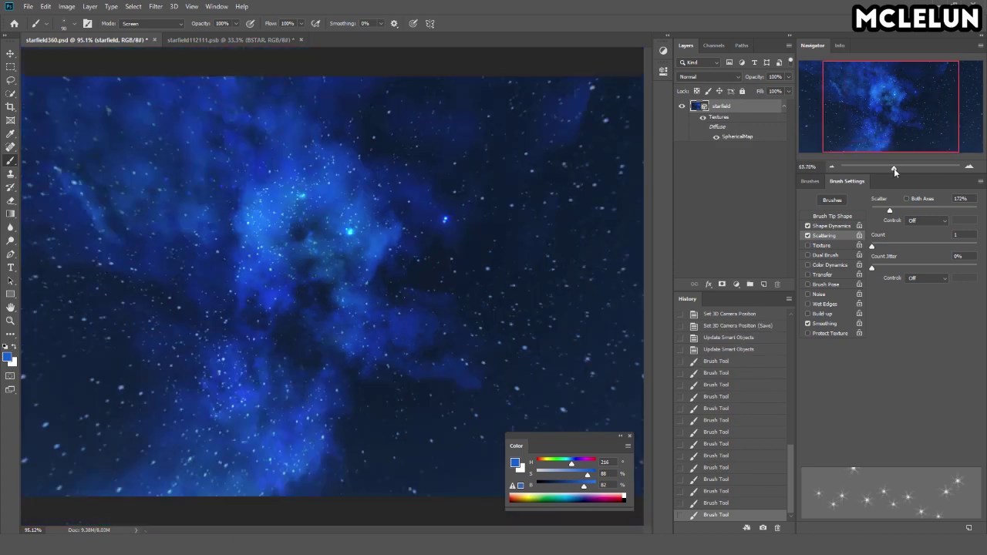
{"action": "key", "text": "ctrl+Tab"}
{"action": "key", "text": "ctrl+j"}
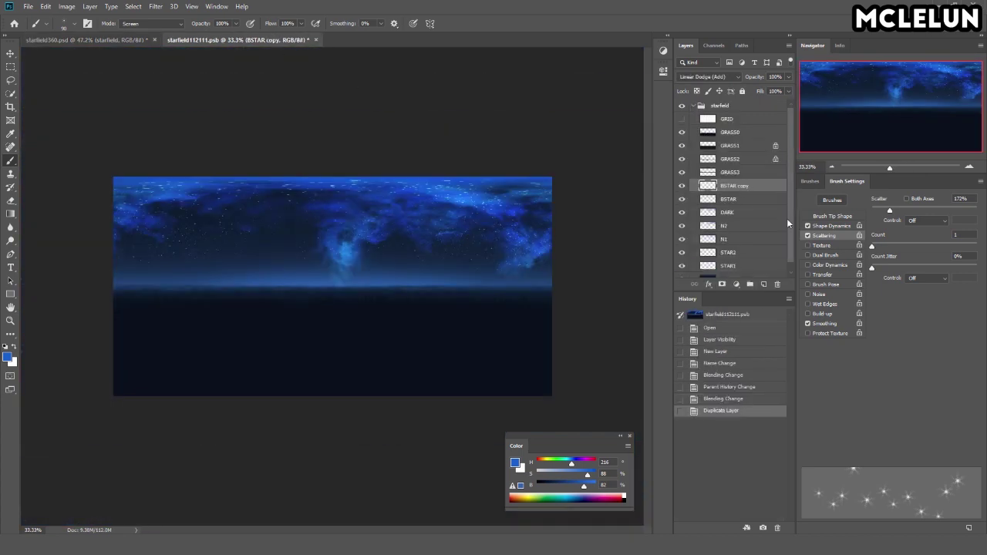
{"action": "scroll", "coordinate": [366, 231], "scroll_direction": "up", "scroll_amount": 10}
{"action": "key", "text": "ctrl+t"}
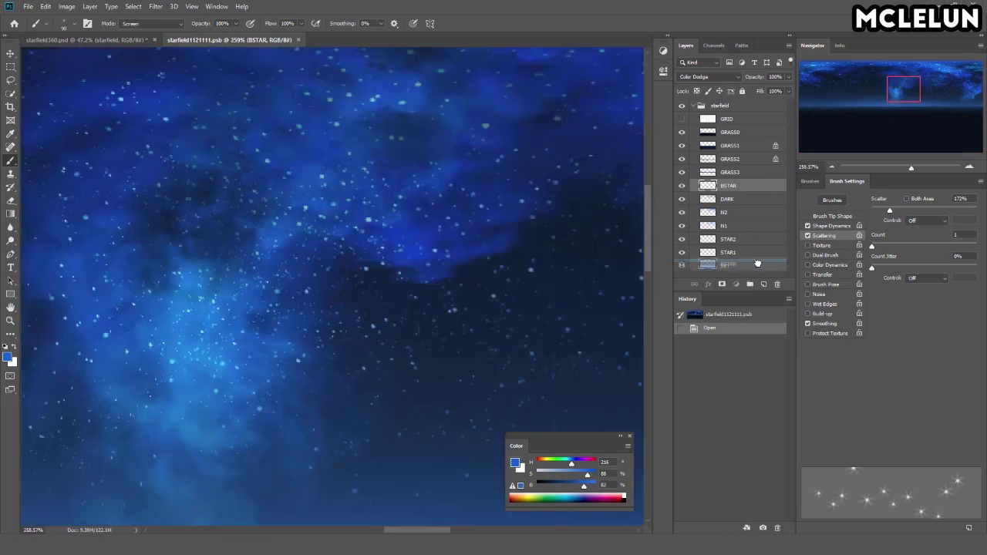
{"action": "left_click_drag", "start_coordinate": [757, 263], "coordinate": [763, 284]}
{"action": "key", "text": "ctrl+0"}
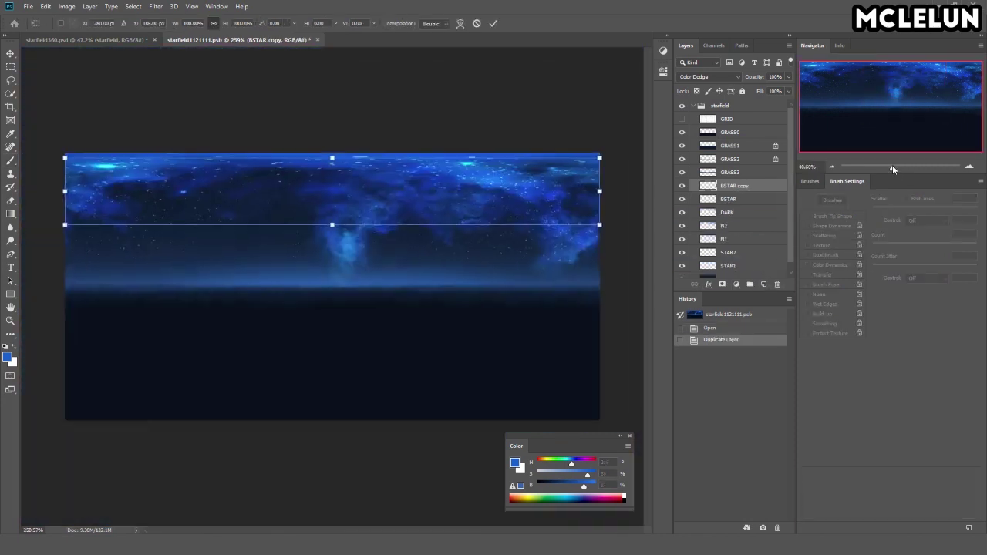
{"action": "left_click", "coordinate": [682, 186]}
{"action": "key", "text": "ctrl+s"}
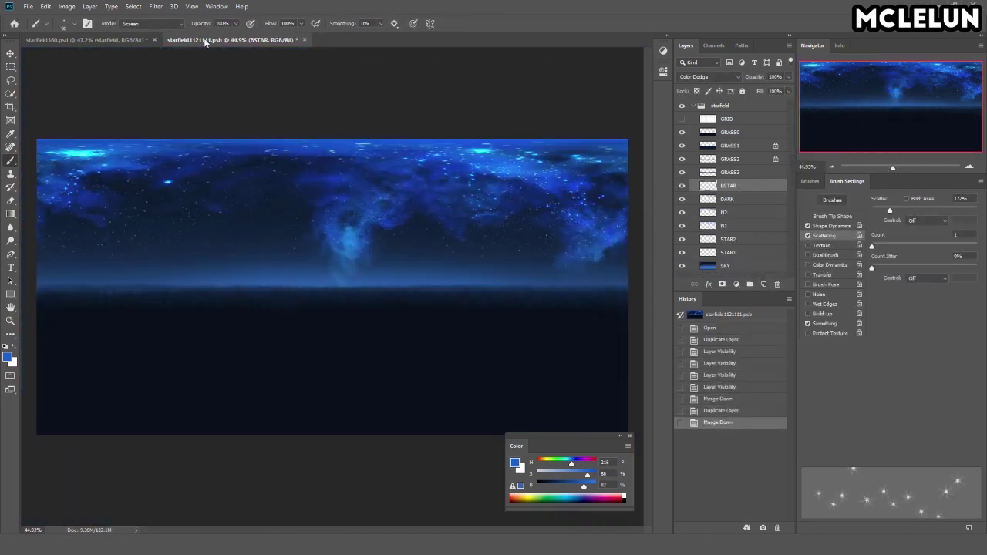
Step: Save the sky texture and orbit the 3D panorama to inspect the stars
{"action": "left_click", "coordinate": [85, 40]}
{"action": "left_click_drag", "start_coordinate": [210, 219], "coordinate": [44, 221]}
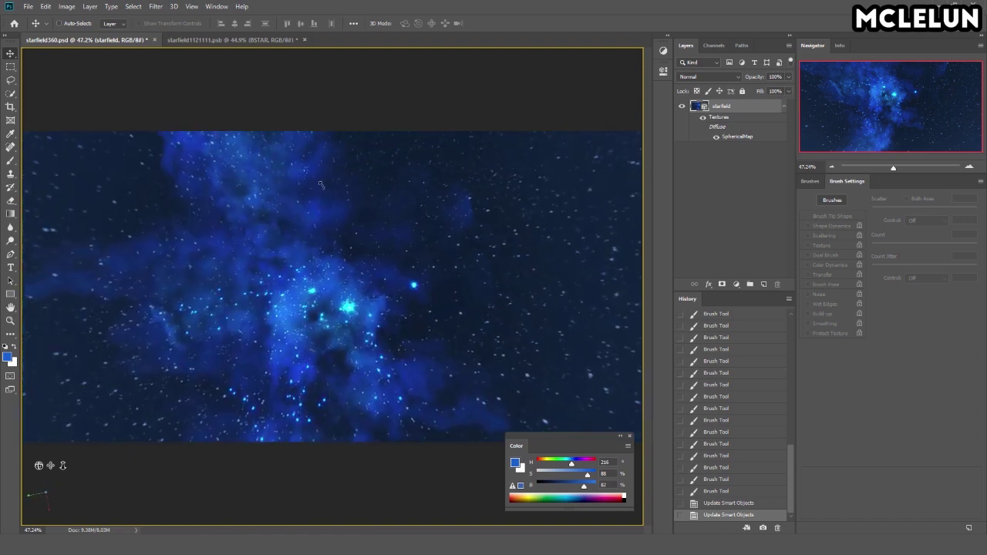
{"action": "left_click", "coordinate": [275, 39]}
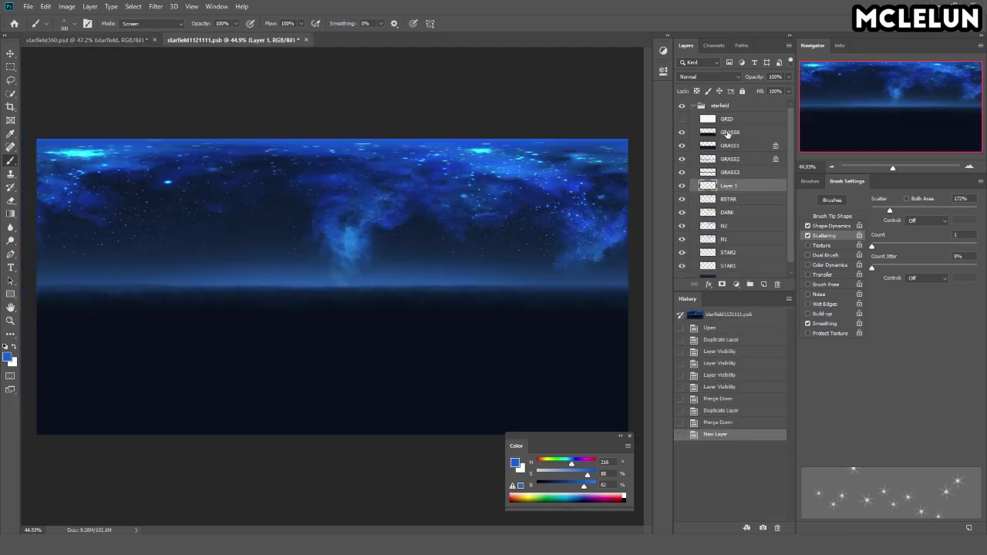
{"action": "key", "text": "ctrl+s"}
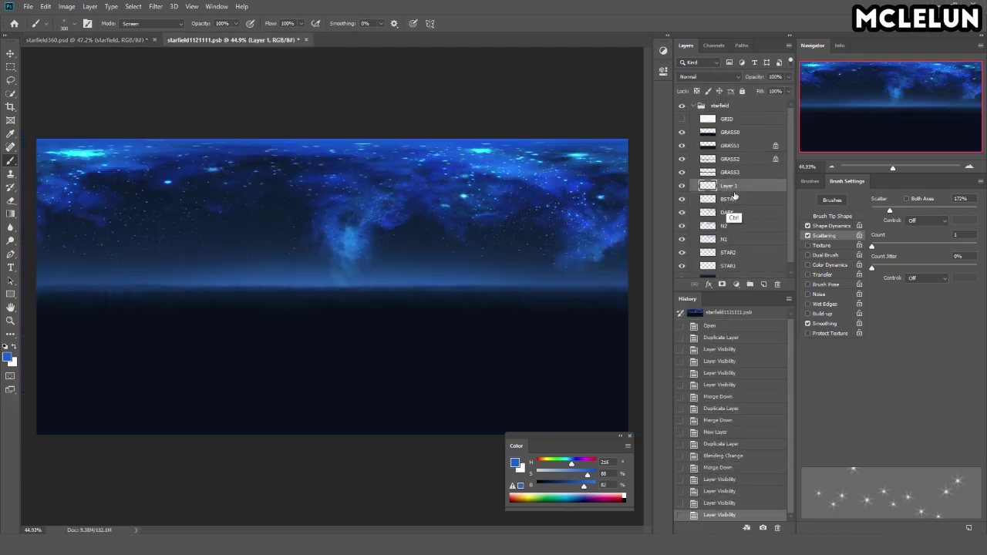
{"action": "left_click", "coordinate": [134, 40]}
Step: Save the panorama, then close and reopen its sky texture document
{"action": "key", "text": "v"}
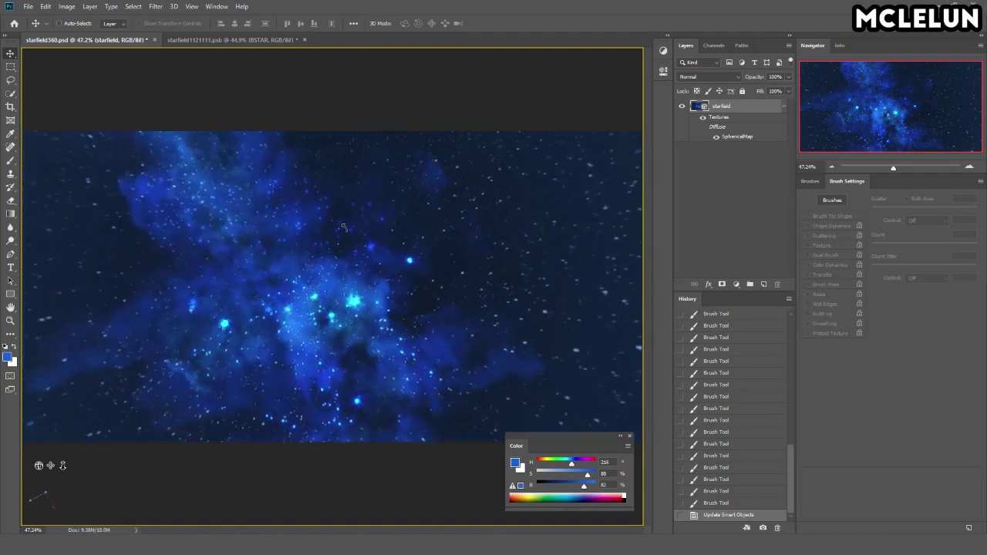
{"action": "key", "text": "ctrl+s"}
{"action": "left_click", "coordinate": [299, 40]}
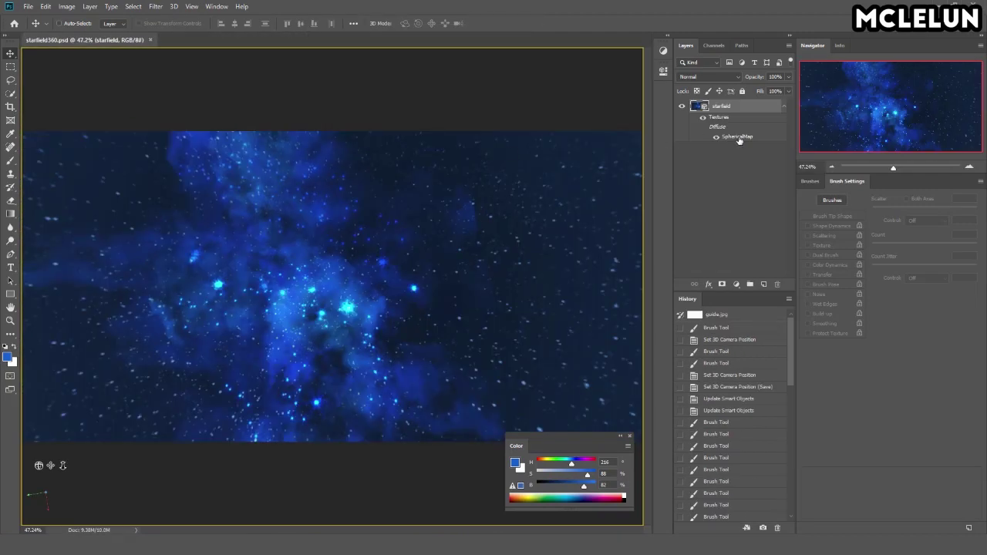
{"action": "double_click", "coordinate": [732, 137]}
{"action": "left_click", "coordinate": [124, 41]}
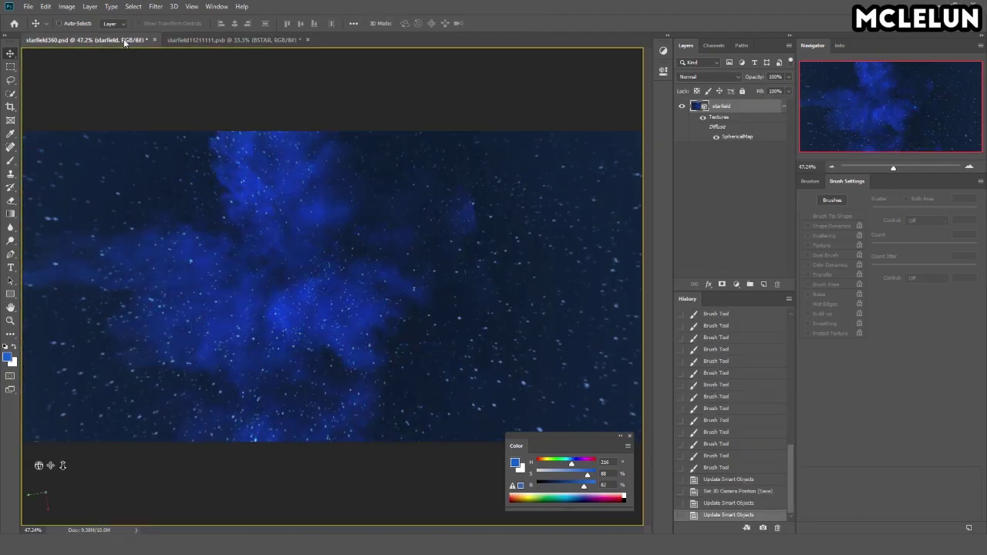
{"action": "key", "text": "b"}
{"action": "key", "text": "ctrl+Tab"}
{"action": "key", "text": "ctrl+s"}
{"action": "key", "text": "ctrl+Tab"}
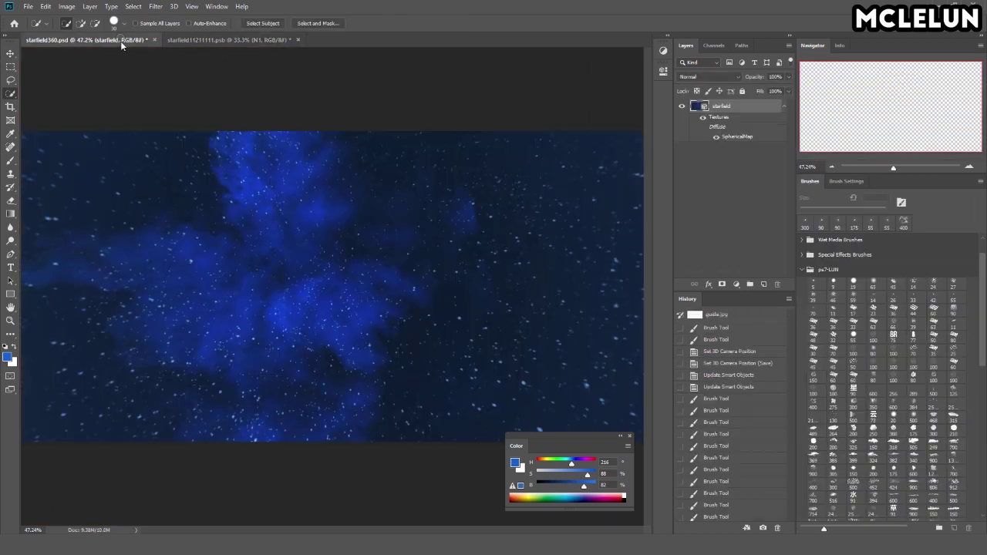
{"action": "scroll", "coordinate": [978, 356], "scroll_direction": "down", "scroll_amount": 3}
{"action": "scroll", "coordinate": [978, 355], "scroll_direction": "down", "scroll_amount": 3}
{"action": "key", "text": "ctrl+Tab"}
Step: Try Screen and Color Dodge blending on N1, then orbit the panorama toward the horizon
{"action": "left_click", "coordinate": [707, 76]}
{"action": "left_click", "coordinate": [686, 163]}
{"action": "left_click", "coordinate": [707, 77]}
{"action": "left_click", "coordinate": [691, 169]}
{"action": "scroll", "coordinate": [881, 418], "scroll_direction": "down", "scroll_amount": 5}
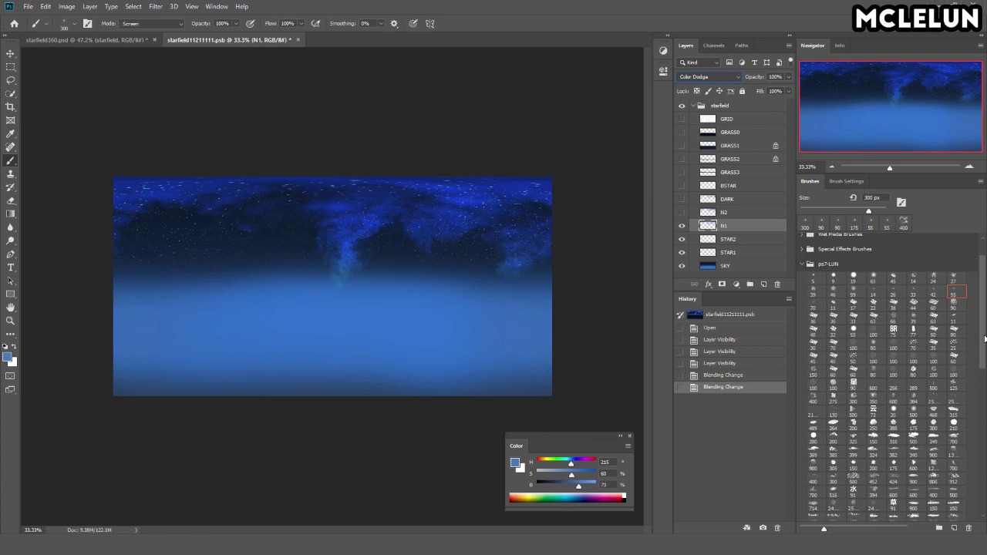
{"action": "key", "text": "ctrl+Tab"}
{"action": "key", "text": "v"}
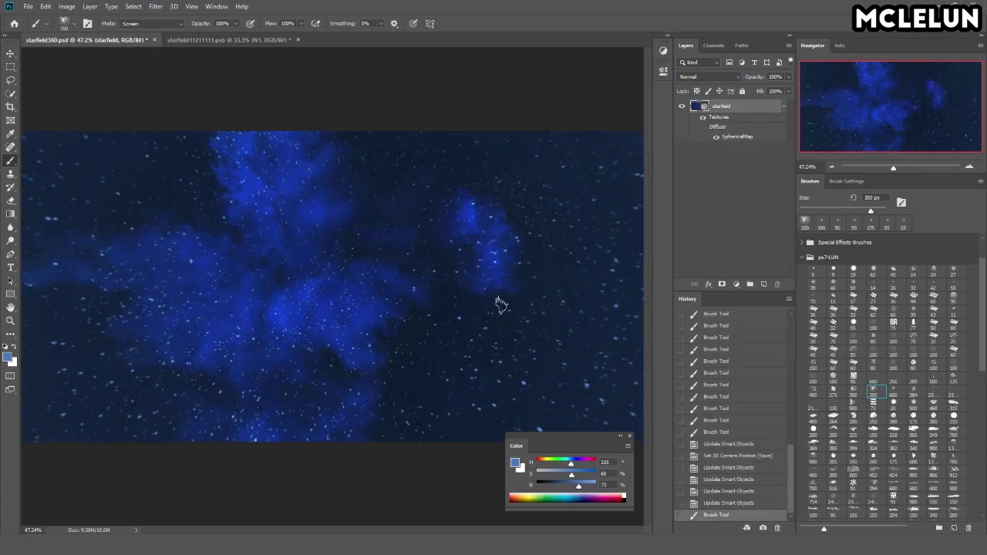
{"action": "left_click_drag", "start_coordinate": [500, 303], "coordinate": [224, 305]}
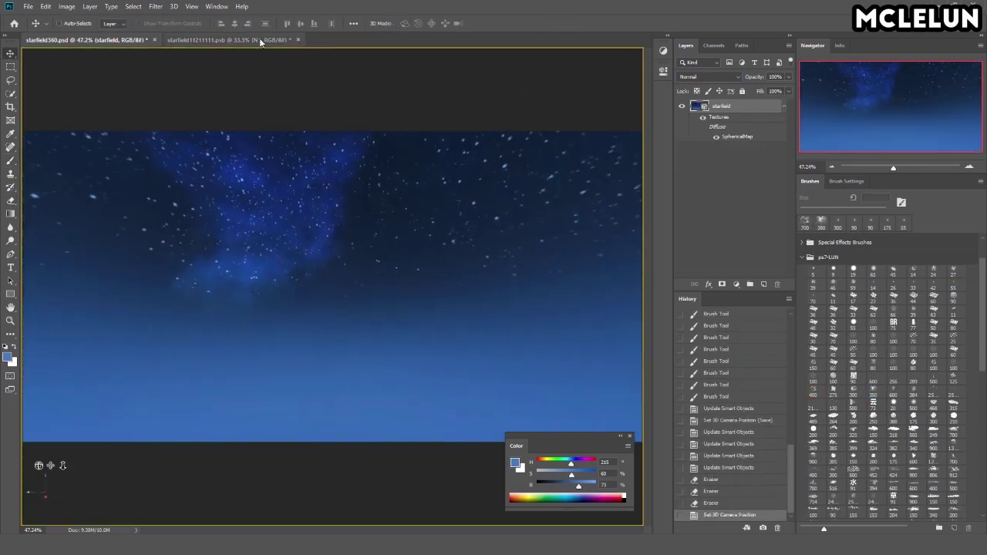
Step: Undo the texture change, close without saving, and reopen the sky texture
{"action": "left_click", "coordinate": [260, 38]}
{"action": "key", "text": "ctrl+z"}
{"action": "key", "text": "ctrl+s"}
{"action": "key", "text": "ctrl+Tab"}
{"action": "key", "text": "ctrl+Tab"}
{"action": "key", "text": "ctrl+w"}
{"action": "key", "text": "Return"}
{"action": "double_click", "coordinate": [737, 137]}
{"action": "left_click", "coordinate": [682, 145]}
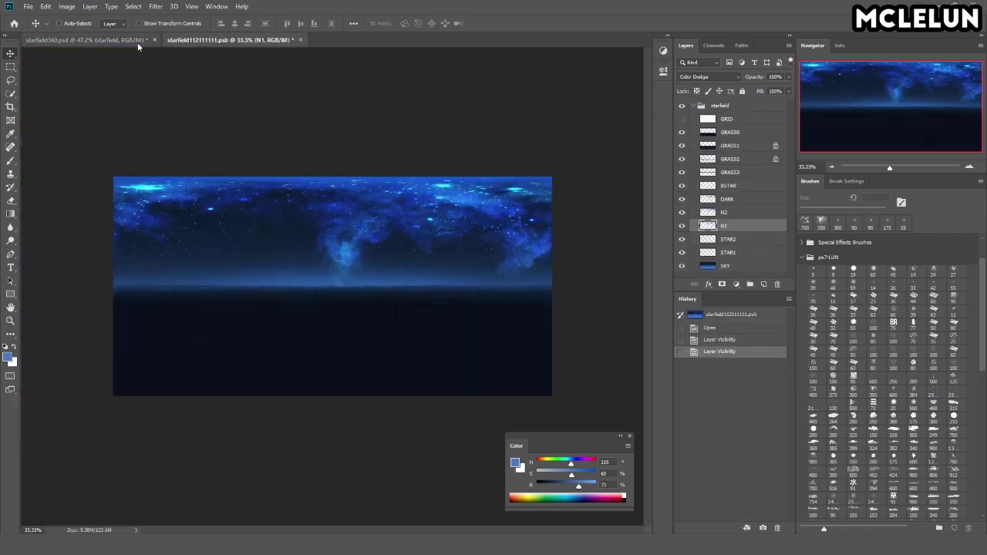
Step: Add a new blank Layer 1 above N2 and save the sky texture
{"action": "key", "text": "ctrl+Tab"}
{"action": "key", "text": "ctrl+Tab"}
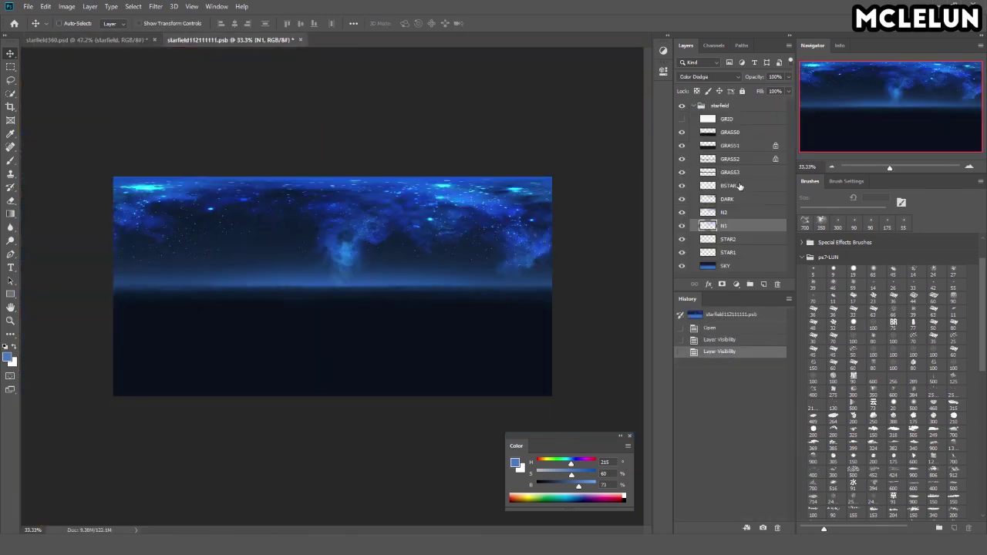
{"action": "key", "text": "ctrl+shift+alt+n"}
{"action": "key", "text": "ctrl+s"}
{"action": "key", "text": "ctrl+Tab"}
{"action": "key", "text": "ctrl+Tab"}
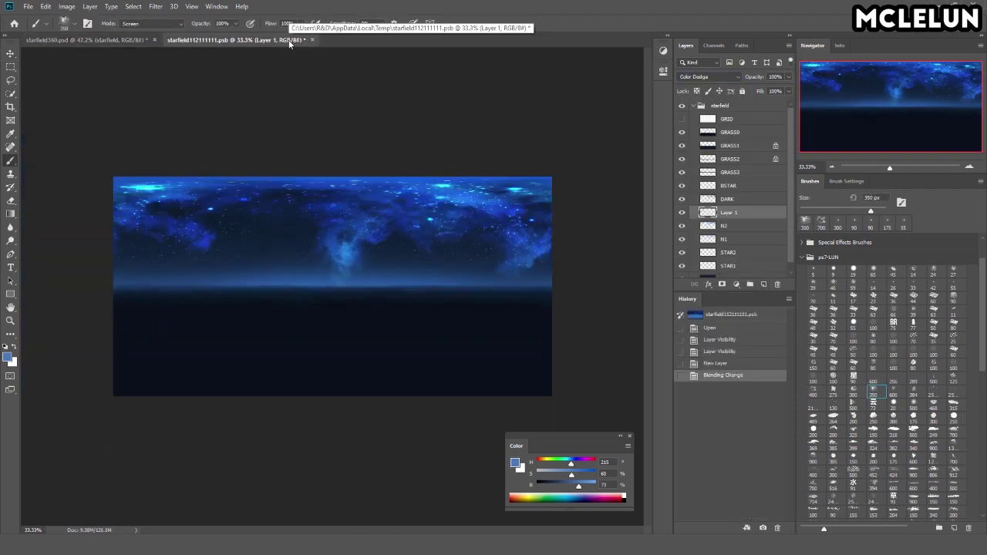
{"action": "key", "text": "ctrl+Tab"}
{"action": "key", "text": "ctrl+Tab"}
Step: Orbit the panorama toward the nebula core and paint brighter cyan into its centre
{"action": "key", "text": "ctrl+s"}
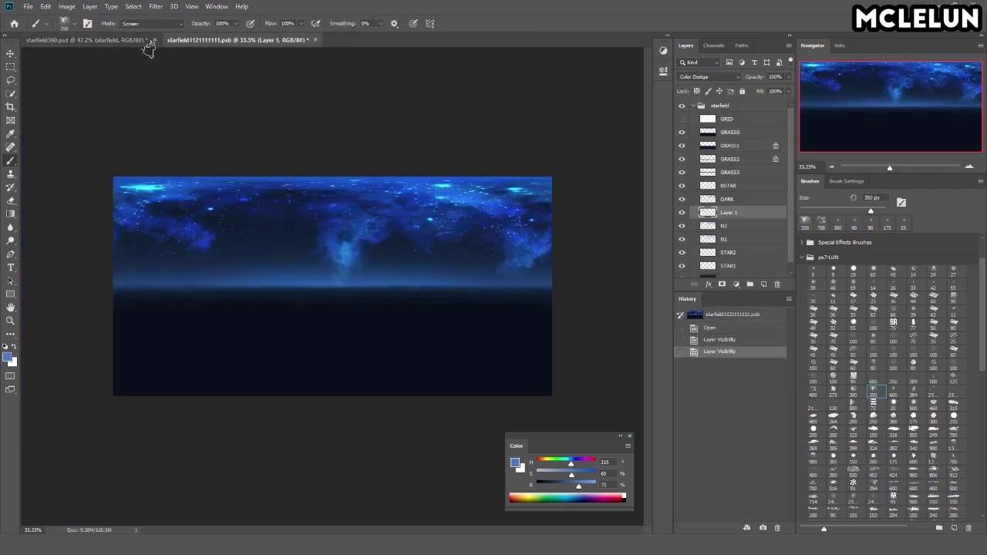
{"action": "left_click", "coordinate": [143, 40]}
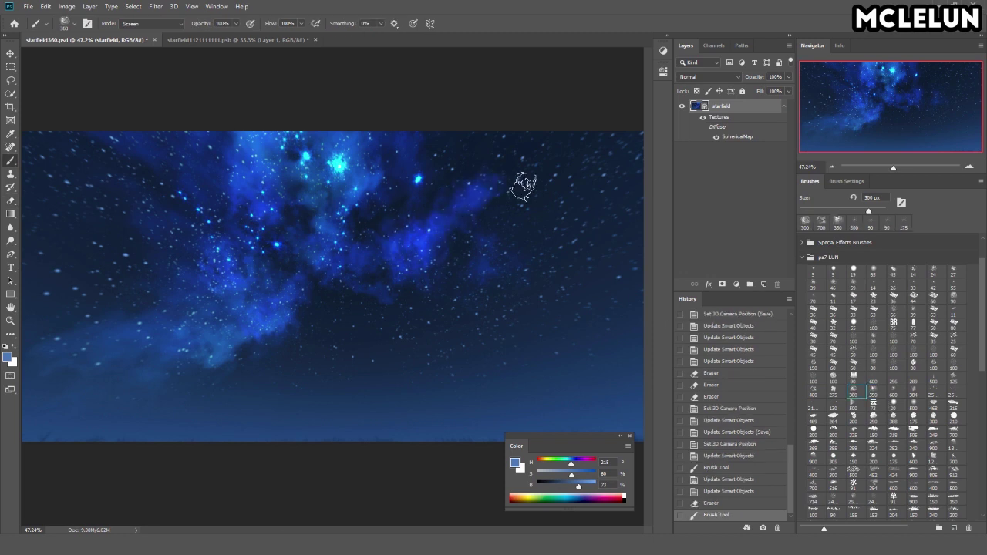
{"action": "key", "text": "v"}
{"action": "mouse_move", "coordinate": [496, 172]}
{"action": "left_mouse_down"}
{"action": "mouse_move", "coordinate": [389, 223]}
{"action": "mouse_move", "coordinate": [231, 254]}
{"action": "left_mouse_up"}
{"action": "key", "text": "e"}
{"action": "mouse_move", "coordinate": [254, 309]}
{"action": "left_mouse_down"}
{"action": "mouse_move", "coordinate": [316, 200]}
{"action": "mouse_move", "coordinate": [333, 351]}
{"action": "left_mouse_up"}
Step: Erase a stray stroke while orbiting around the nebula, then open and close the sky texture
{"action": "key", "text": "v"}
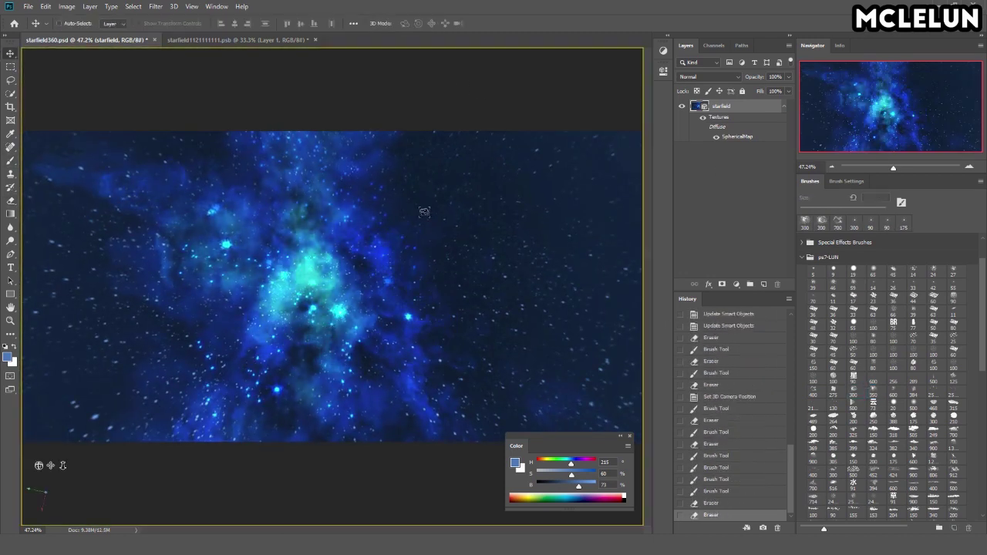
{"action": "left_click_drag", "start_coordinate": [419, 214], "coordinate": [208, 363]}
{"action": "key", "text": "e"}
{"action": "key", "text": "v"}
{"action": "mouse_move", "coordinate": [590, 221]}
{"action": "left_mouse_down"}
{"action": "mouse_move", "coordinate": [297, 340]}
{"action": "mouse_move", "coordinate": [370, 293]}
{"action": "left_mouse_up"}
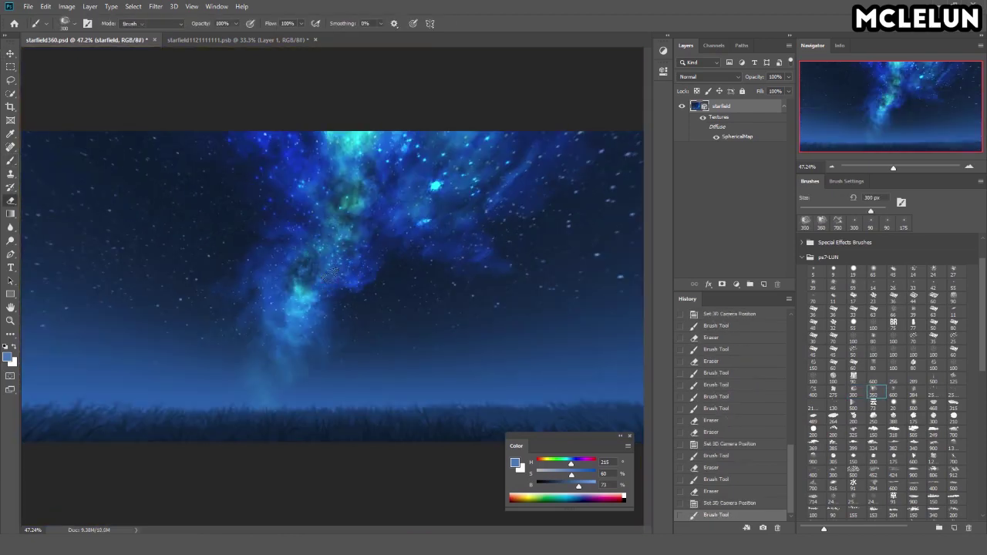
{"action": "mouse_move", "coordinate": [440, 275]}
{"action": "left_mouse_down"}
{"action": "mouse_move", "coordinate": [522, 265]}
{"action": "mouse_move", "coordinate": [474, 159]}
{"action": "mouse_move", "coordinate": [455, 185]}
{"action": "mouse_move", "coordinate": [308, 254]}
{"action": "mouse_move", "coordinate": [386, 193]}
{"action": "mouse_move", "coordinate": [505, 200]}
{"action": "mouse_move", "coordinate": [462, 231]}
{"action": "left_mouse_up"}
{"action": "key", "text": "v"}
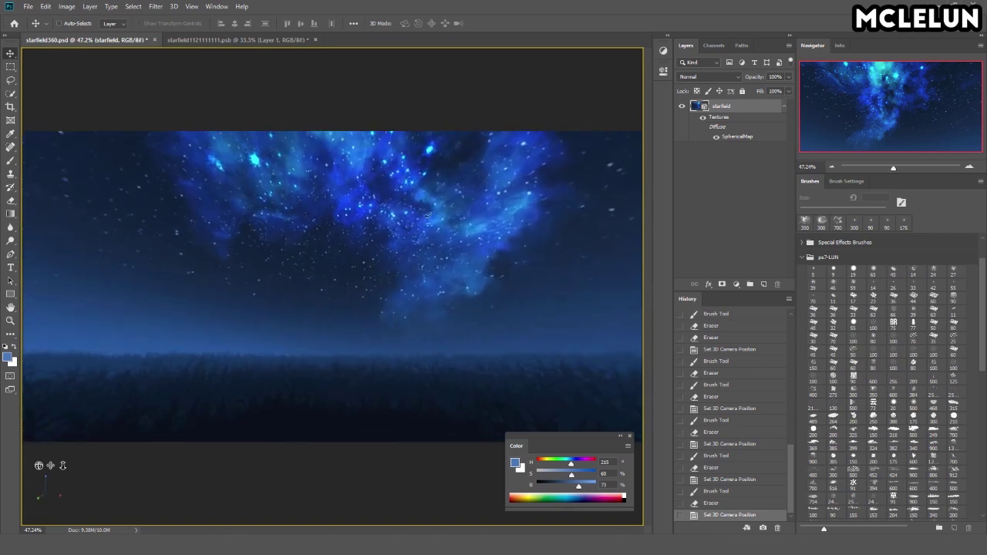
{"action": "double_click", "coordinate": [742, 138]}
{"action": "key", "text": "ctrl+w"}
Step: Move Layer 1 below GRID and brush a soft sampled blue glow along the horizon
{"action": "double_click", "coordinate": [742, 138]}
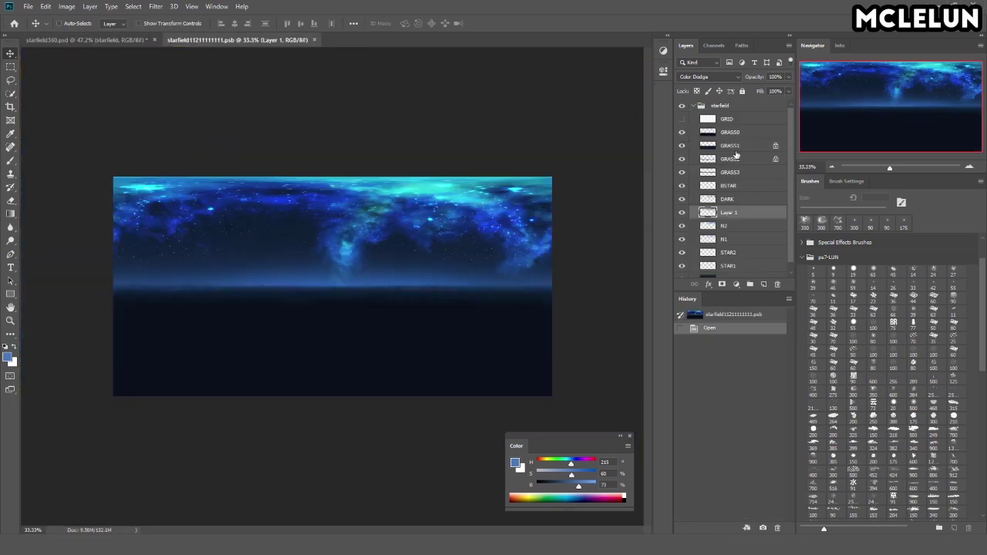
{"action": "left_click_drag", "start_coordinate": [742, 216], "coordinate": [751, 134]}
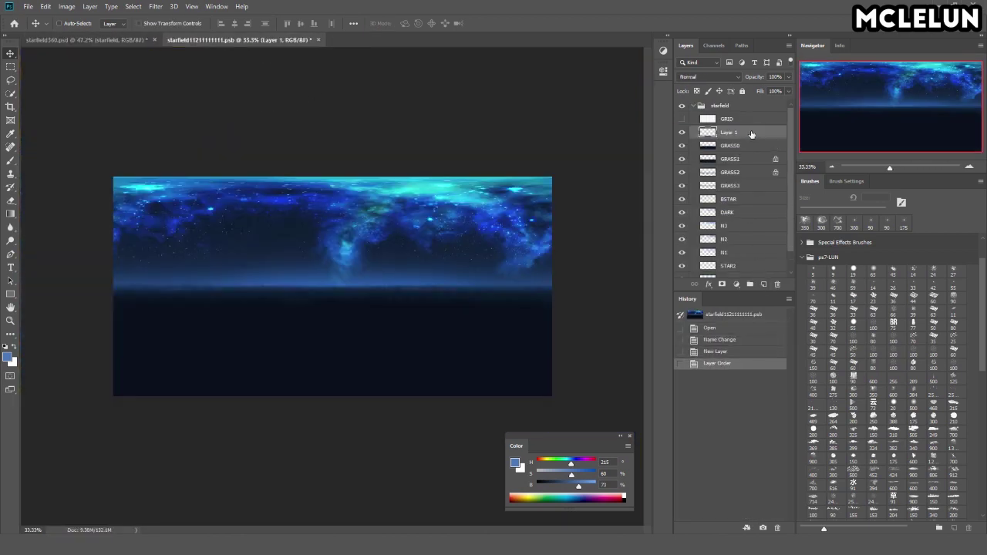
{"action": "left_click", "coordinate": [419, 282], "text": "alt"}
{"action": "key", "text": "bracketright"}
{"action": "key", "text": "bracketright"}
{"action": "key", "text": "bracketright"}
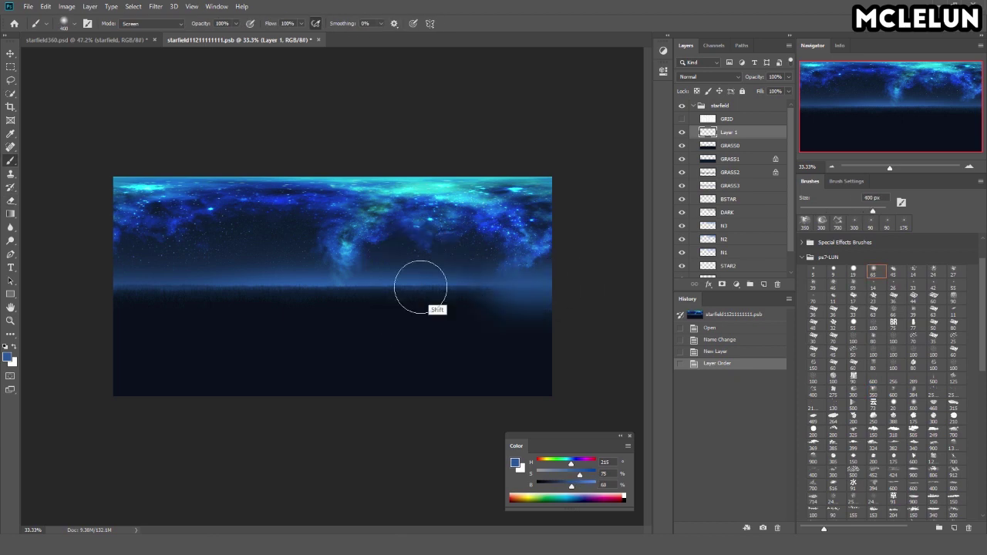
{"action": "left_click", "coordinate": [420, 287], "text": "shift"}
{"action": "left_click", "coordinate": [254, 276], "text": "shift"}
Step: Erase part of the horizon glow, apply the Offset filter, and save the texture
{"action": "key", "text": "e"}
{"action": "left_click", "coordinate": [323, 300], "text": "shift"}
{"action": "left_click", "coordinate": [155, 6]}
{"action": "left_click", "coordinate": [328, 261]}
{"action": "key", "text": "Return"}
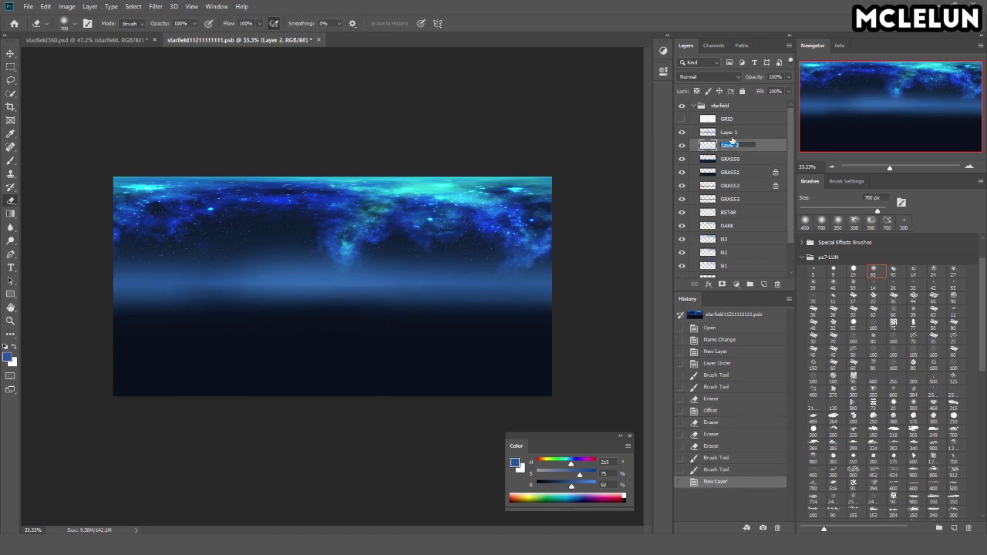
{"action": "key", "text": "ctrl+s"}
{"action": "left_click", "coordinate": [125, 40]}
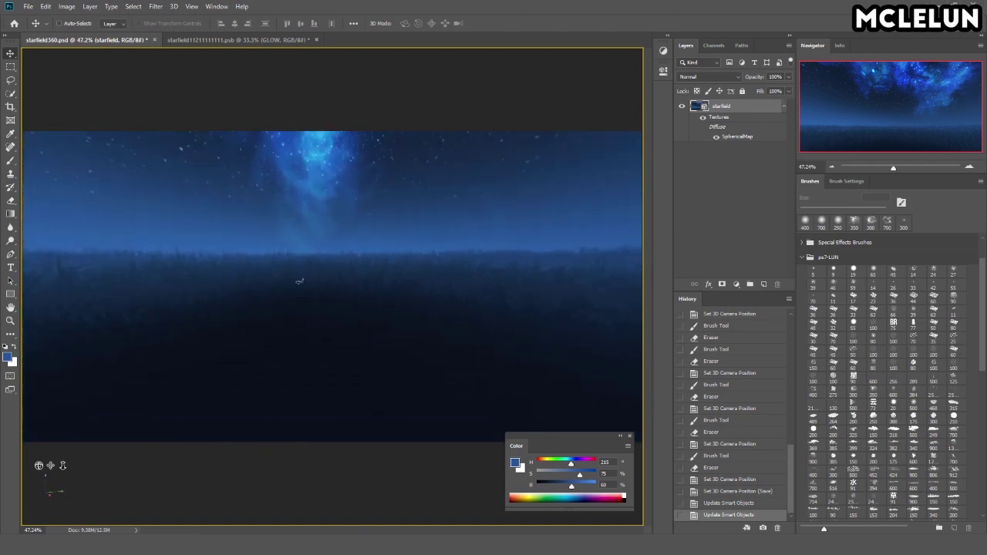
{"action": "left_click", "coordinate": [232, 39]}
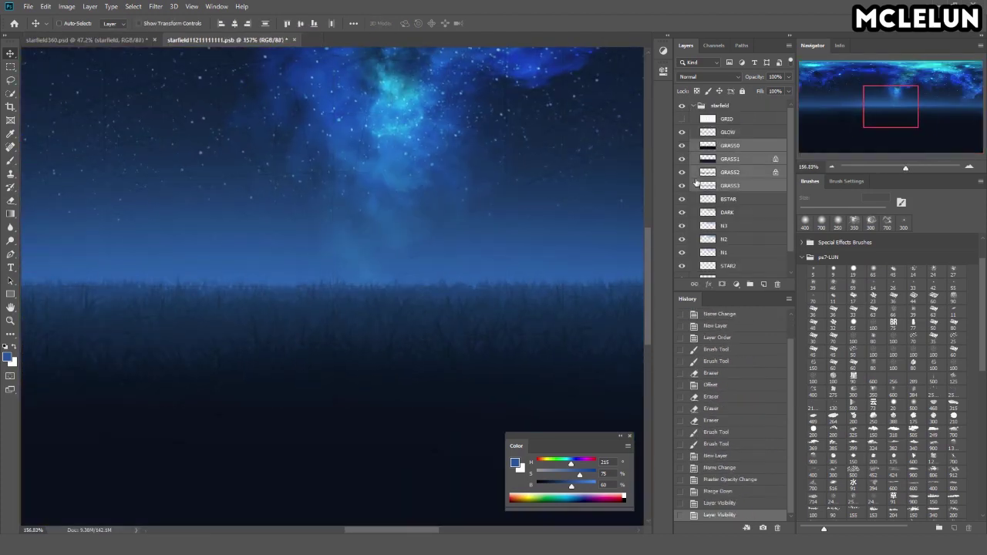
Step: Hide the GRID and GLOW layers and paint grass strokes along the horizon
{"action": "left_click_drag", "start_coordinate": [684, 124], "coordinate": [681, 132]}
{"action": "left_click", "coordinate": [741, 199]}
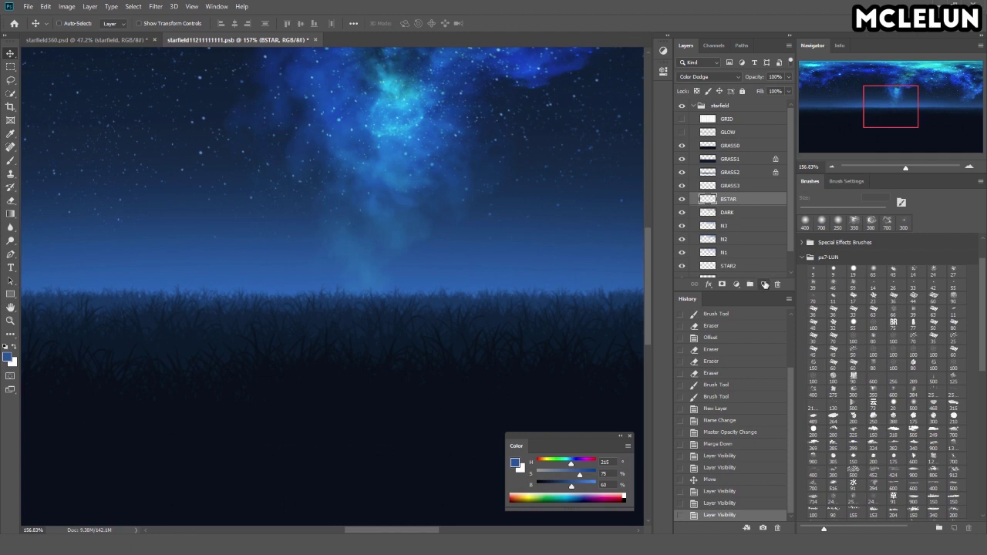
{"action": "scroll", "coordinate": [899, 248], "scroll_direction": "down", "scroll_amount": 5}
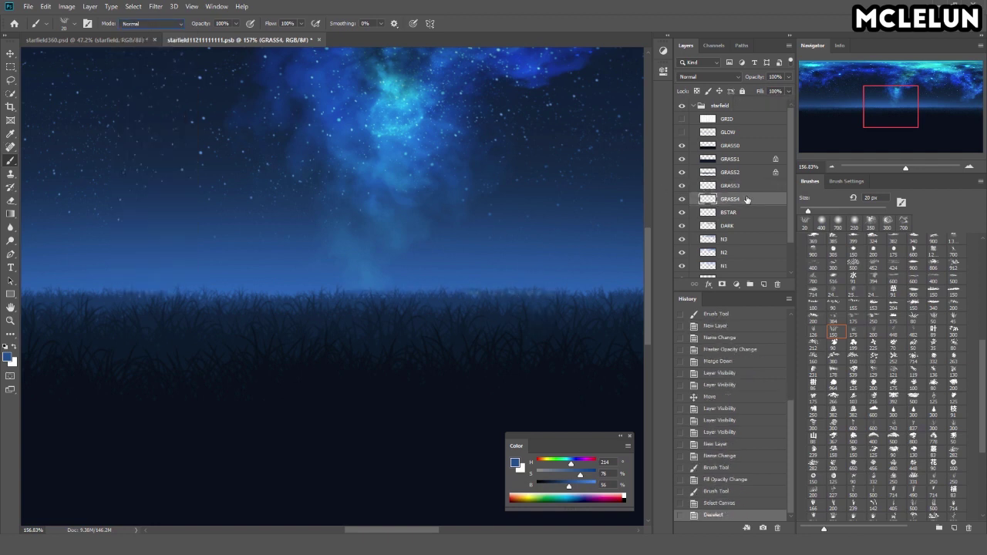
{"action": "left_click", "coordinate": [681, 118]}
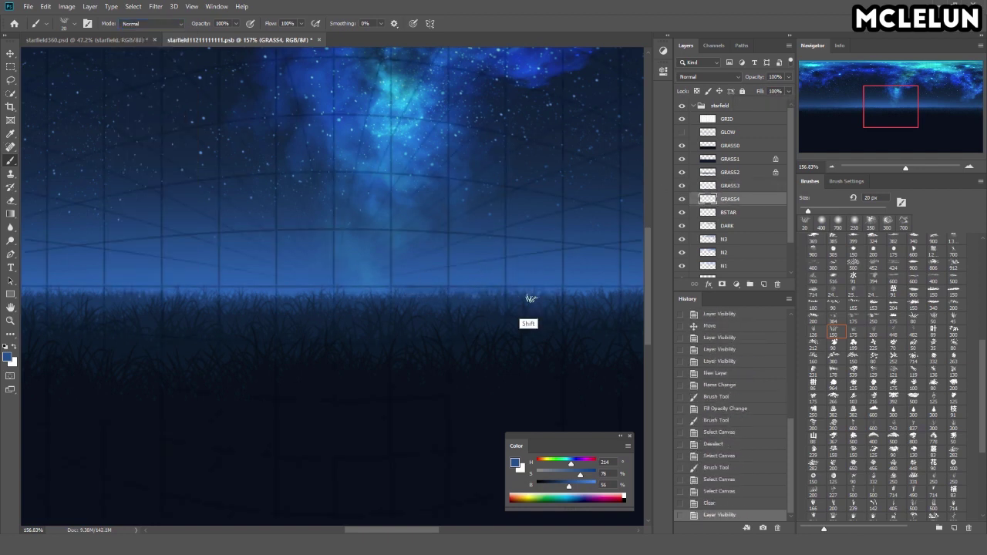
{"action": "scroll", "coordinate": [531, 279], "scroll_direction": "right", "scroll_amount": 5}
{"action": "scroll", "coordinate": [632, 297], "scroll_direction": "left", "scroll_amount": 3}
{"action": "left_click_drag", "start_coordinate": [413, 330], "coordinate": [128, 325]}
{"action": "scroll", "coordinate": [342, 255], "scroll_direction": "left", "scroll_amount": 10}
{"action": "left_click_drag", "start_coordinate": [60, 324], "coordinate": [522, 249]}
{"action": "left_click_drag", "start_coordinate": [905, 167], "coordinate": [899, 169]}
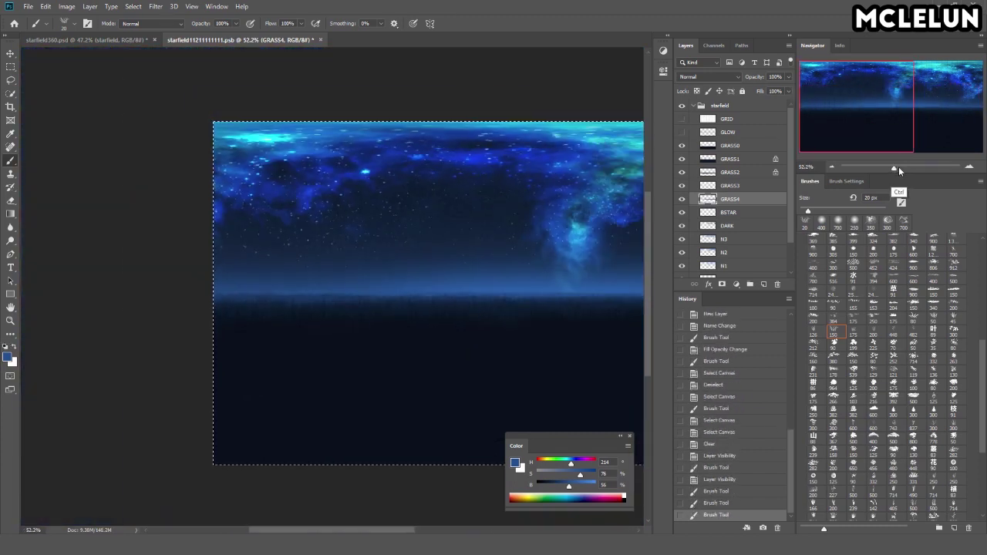
{"action": "scroll", "coordinate": [315, 257], "scroll_direction": "right", "scroll_amount": 5}
Step: Hide GRASS0–GRASS3, then merge an offset SKY copy at 50% opacity into SKY
{"action": "left_click_drag", "start_coordinate": [681, 145], "coordinate": [682, 185]}
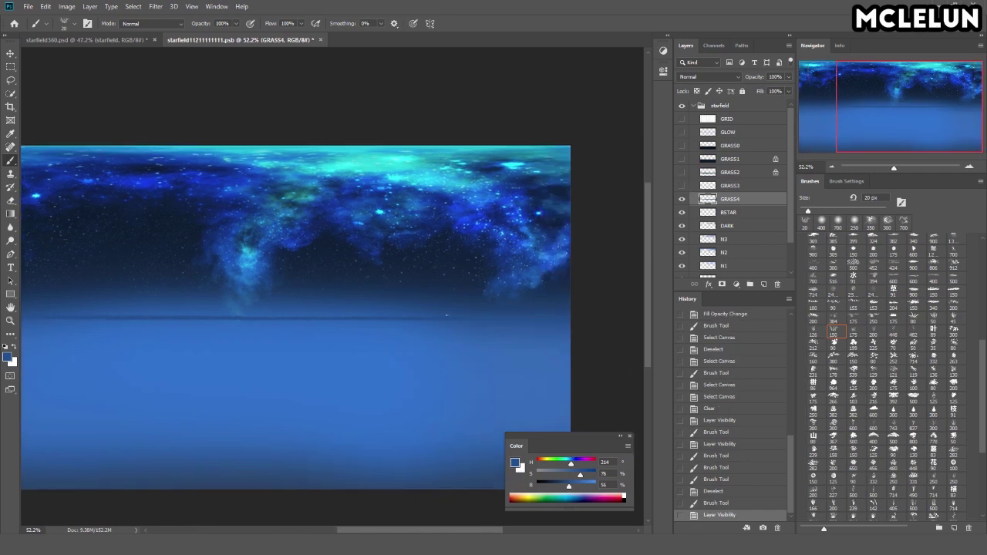
{"action": "left_click_drag", "start_coordinate": [420, 200], "coordinate": [508, 200]}
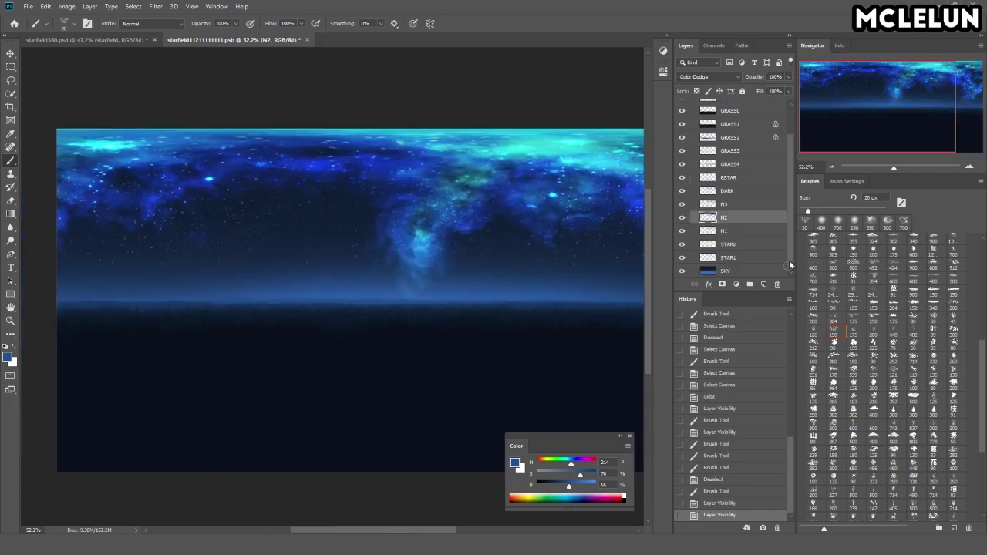
{"action": "key", "text": "ctrl+j"}
{"action": "key", "text": "ctrl+f"}
{"action": "key", "text": "Escape"}
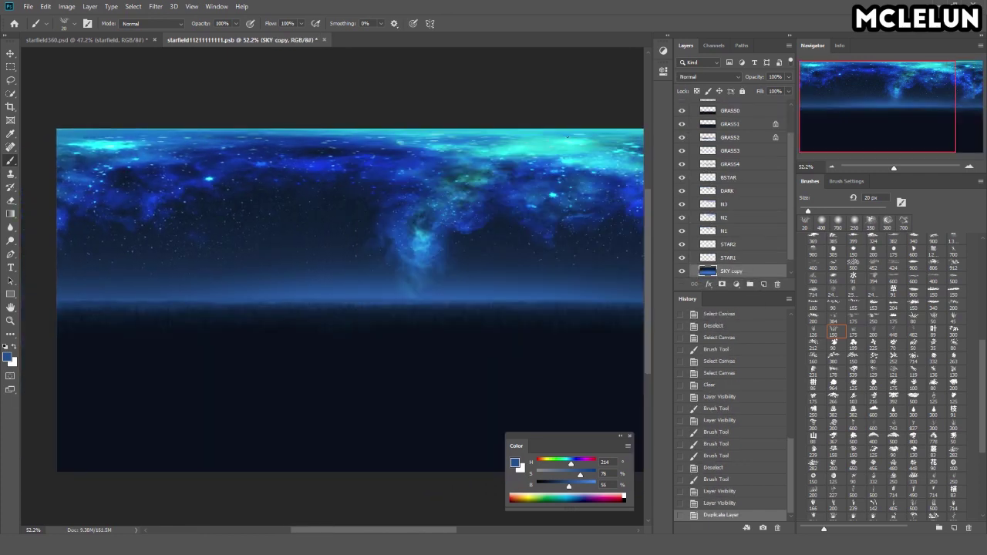
{"action": "key", "text": "ctrl+alt+f"}
{"action": "type", "text": "50"}
{"action": "key", "text": "Return"}
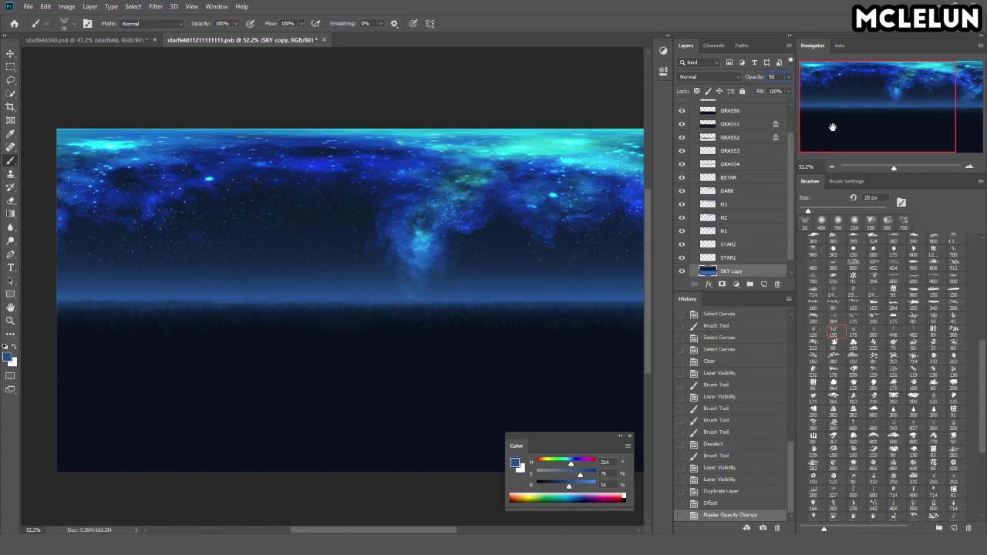
{"action": "key", "text": "ctrl+e"}
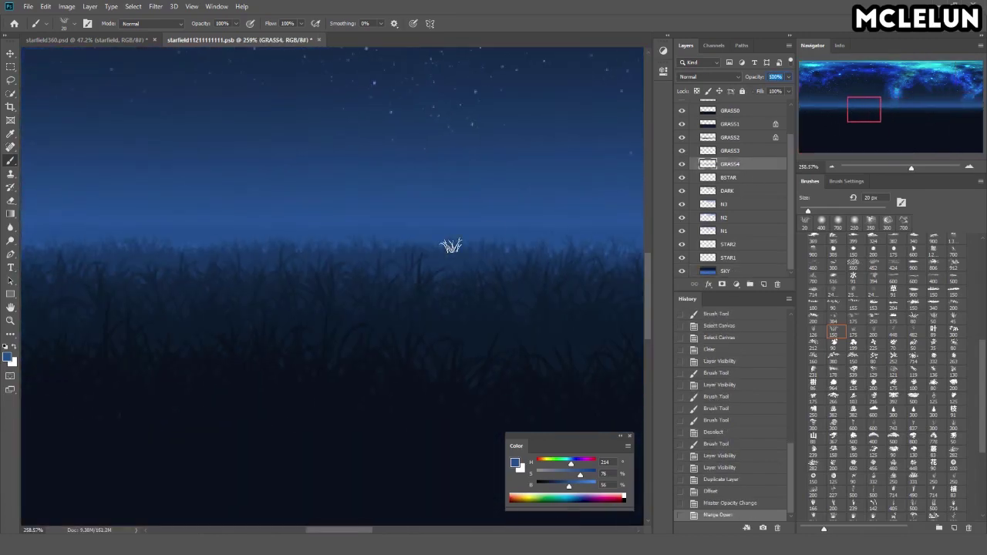
Step: Lock GRASS4's transparency and fill, then clear, the ground area below the horizon
{"action": "left_click", "coordinate": [736, 164]}
{"action": "key", "text": "ctrl+slash"}
{"action": "key", "text": "ctrl+s"}
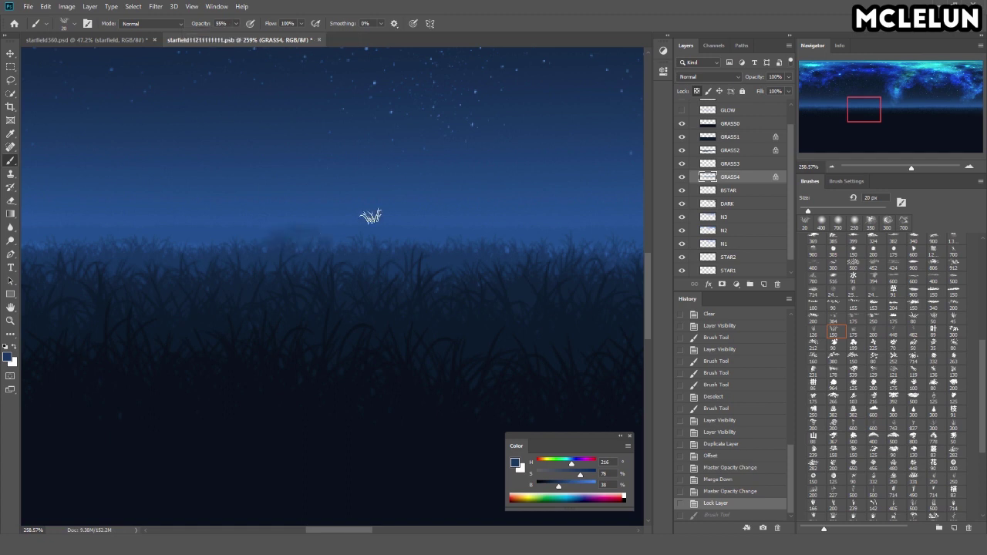
{"action": "key", "text": "alt+BackSpace"}
{"action": "scroll", "coordinate": [384, 281], "scroll_direction": "down", "scroll_amount": 10}
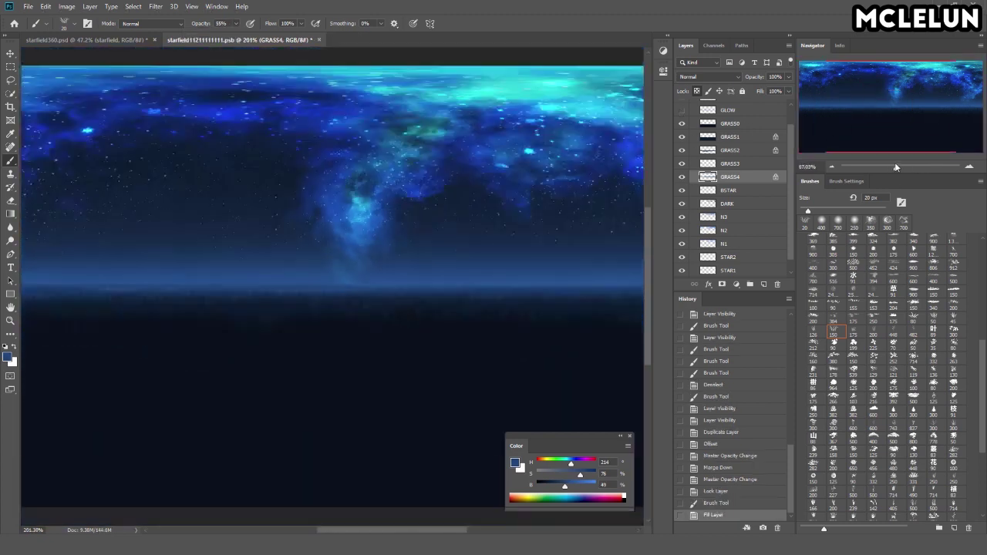
{"action": "left_click", "coordinate": [699, 91]}
{"action": "key", "text": "alt+BackSpace"}
{"action": "key", "text": "Delete"}
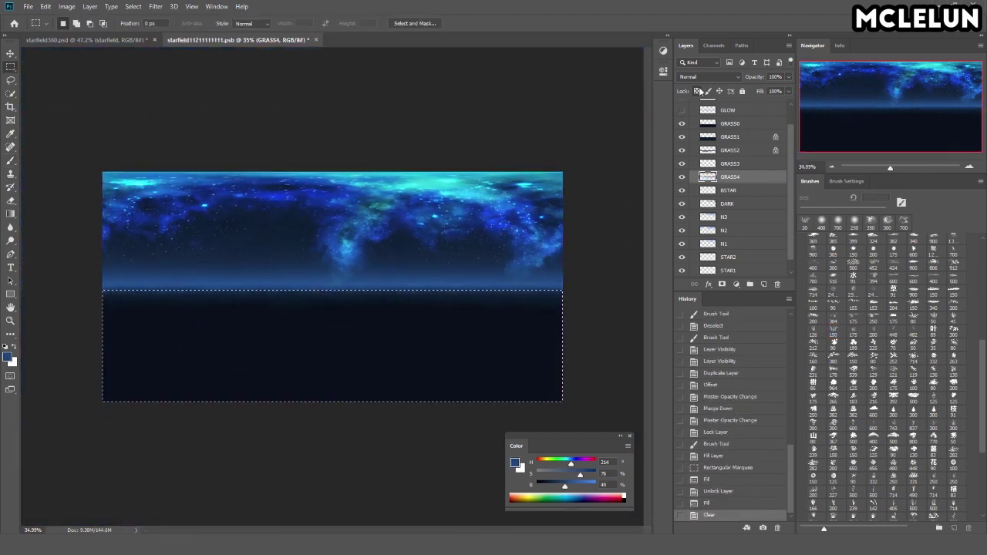
{"action": "left_click_drag", "start_coordinate": [888, 167], "coordinate": [890, 167]}
{"action": "left_click_drag", "start_coordinate": [163, 293], "coordinate": [574, 293]}
Step: Nudge the grass layer upward and reselect the ground below the horizon
{"action": "scroll", "coordinate": [331, 287], "scroll_direction": "up", "scroll_amount": 5}
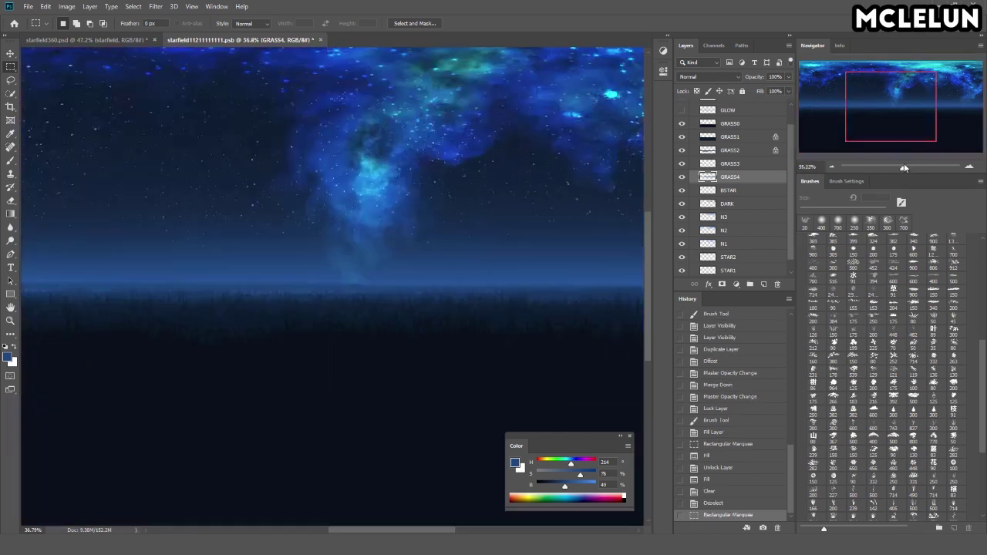
{"action": "key", "text": "shift+Up"}
{"action": "scroll", "coordinate": [408, 307], "scroll_direction": "down", "scroll_amount": 5}
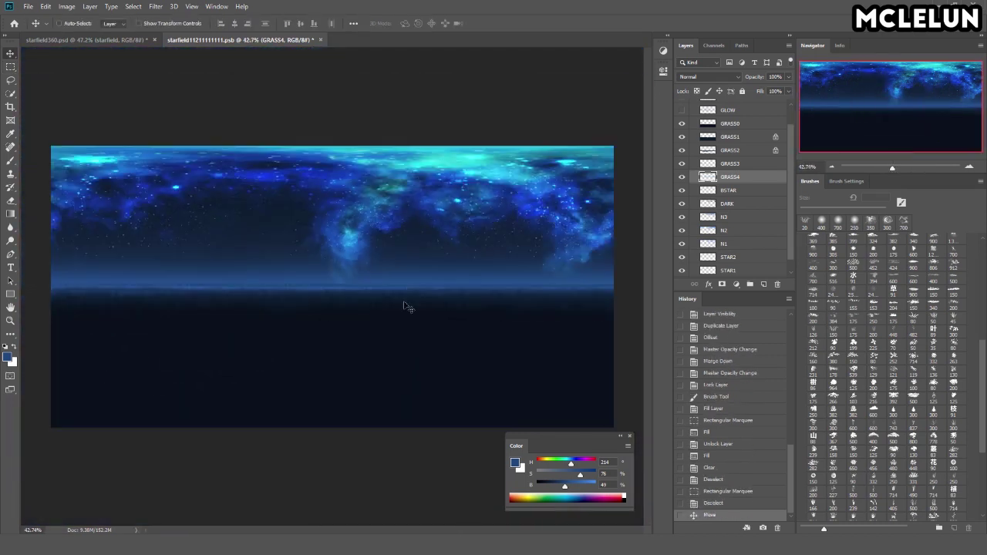
{"action": "left_click_drag", "start_coordinate": [51, 287], "coordinate": [51, 288]}
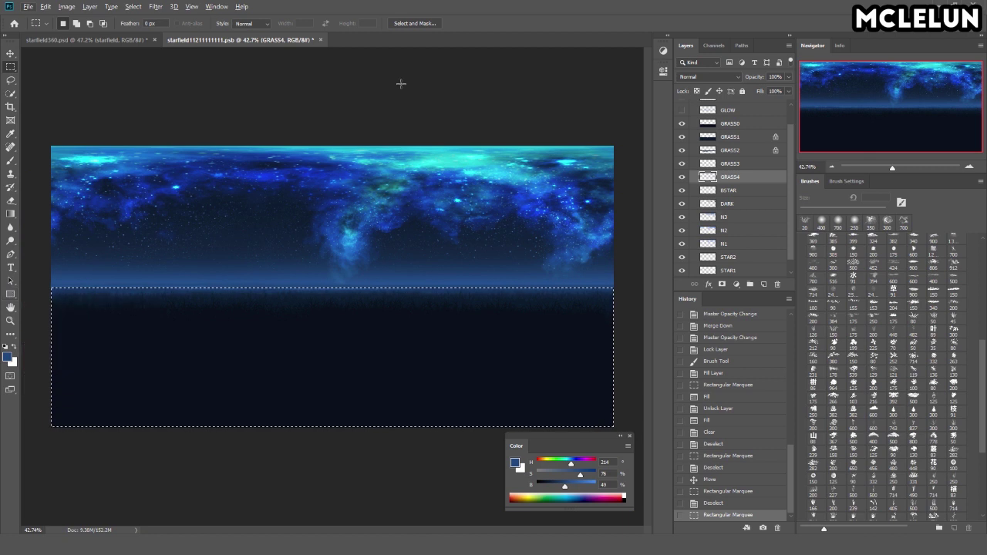
{"action": "scroll", "coordinate": [587, 290], "scroll_direction": "up", "scroll_amount": 2}
{"action": "scroll", "coordinate": [587, 290], "scroll_direction": "down", "scroll_amount": 3}
{"action": "key", "text": "b"}
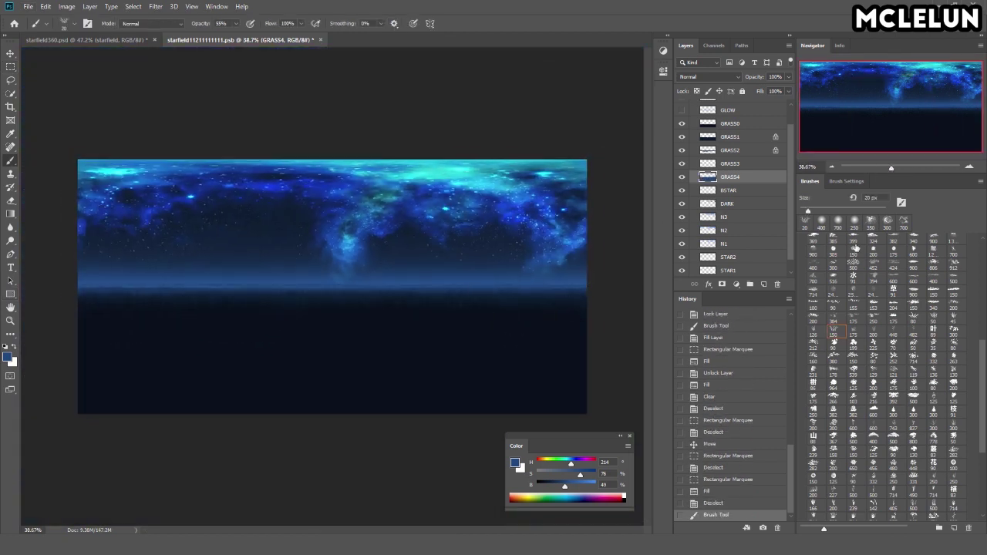
{"action": "scroll", "coordinate": [855, 246], "scroll_direction": "up", "scroll_amount": 10}
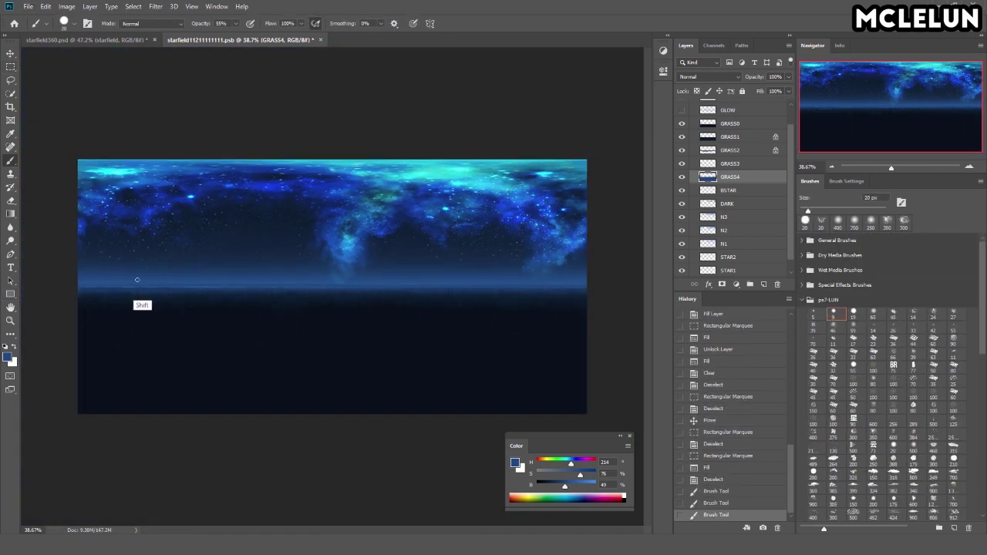
Step: Hide the GRID layer, lower GRASS4's fill to 63%, and save the texture
{"action": "left_click_drag", "start_coordinate": [891, 167], "coordinate": [904, 167]}
{"action": "key", "text": "v"}
{"action": "left_click_drag", "start_coordinate": [790, 146], "coordinate": [794, 127]}
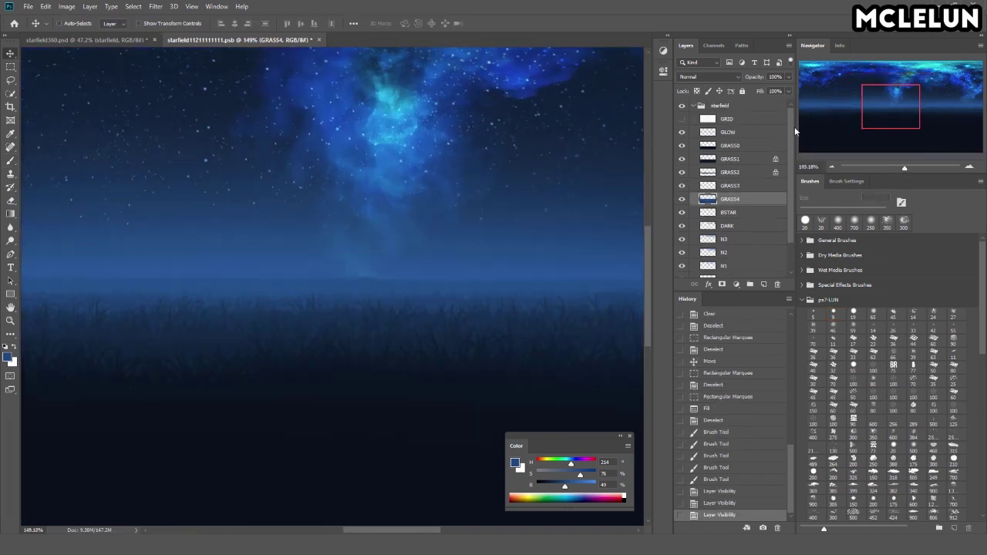
{"action": "left_click", "coordinate": [681, 119]}
{"action": "left_click", "coordinate": [681, 119]}
{"action": "left_click_drag", "start_coordinate": [788, 91], "coordinate": [769, 104]}
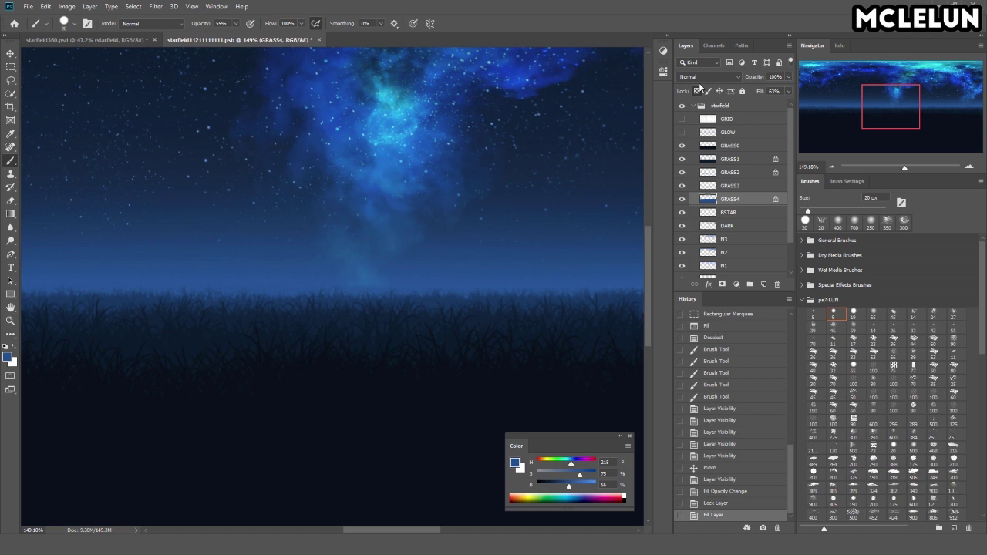
{"action": "key", "text": "ctrl+s"}
Step: Refresh the 3D panorama with the saved texture and orbit from the nebula down to the horizon
{"action": "left_click", "coordinate": [136, 41]}
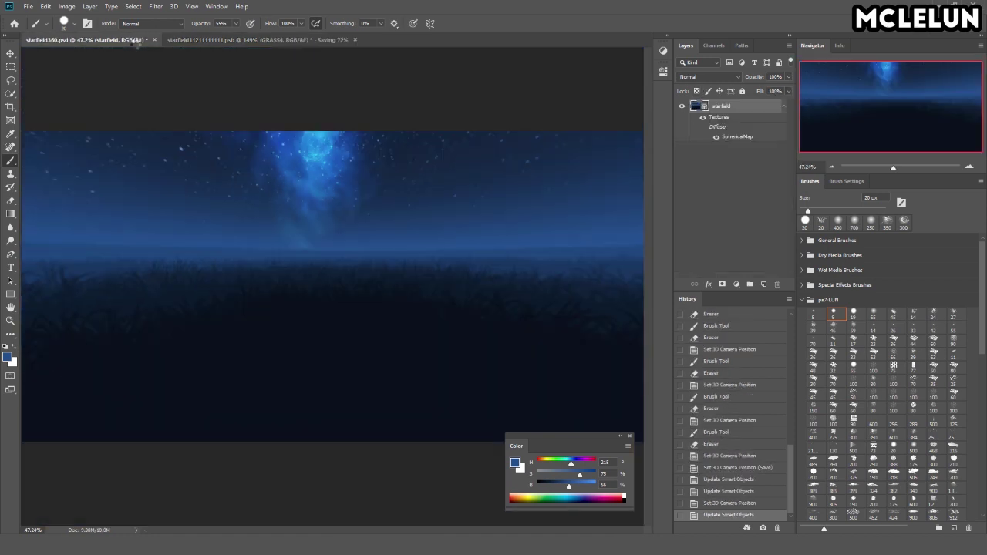
{"action": "key", "text": "v"}
{"action": "left_click_drag", "start_coordinate": [893, 167], "coordinate": [899, 168]}
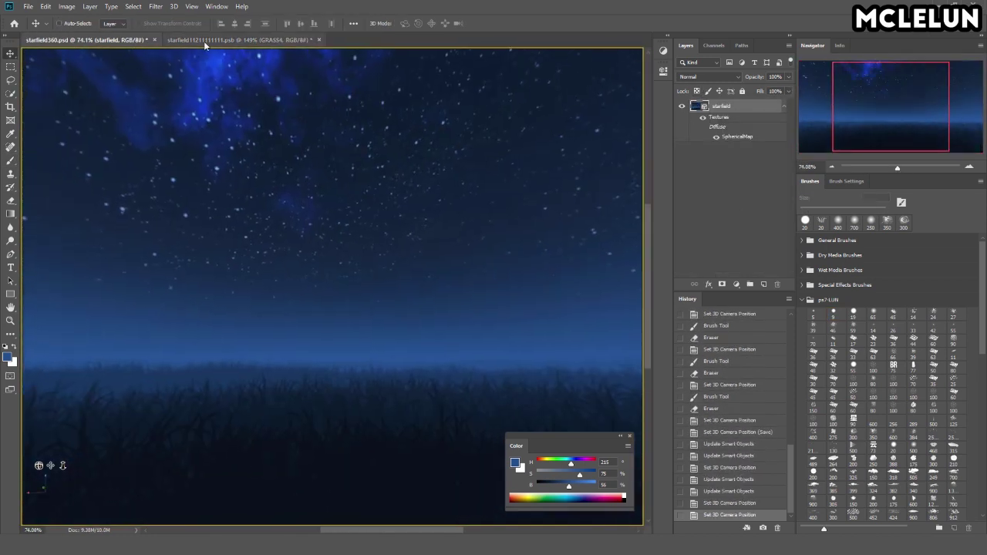
{"action": "left_click", "coordinate": [204, 41]}
{"action": "key", "text": "ctrl+s"}
{"action": "left_click", "coordinate": [85, 40]}
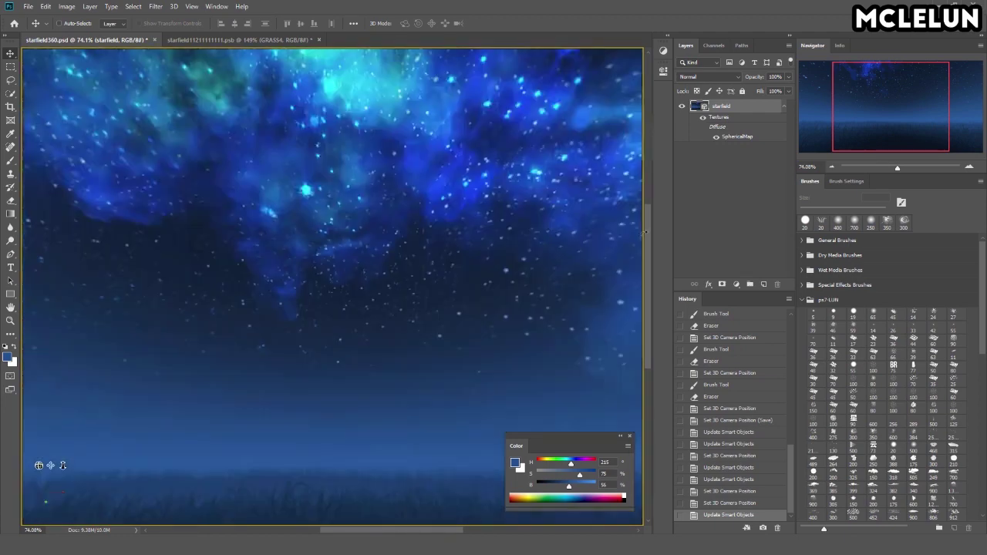
{"action": "left_click_drag", "start_coordinate": [645, 232], "coordinate": [223, 71]}
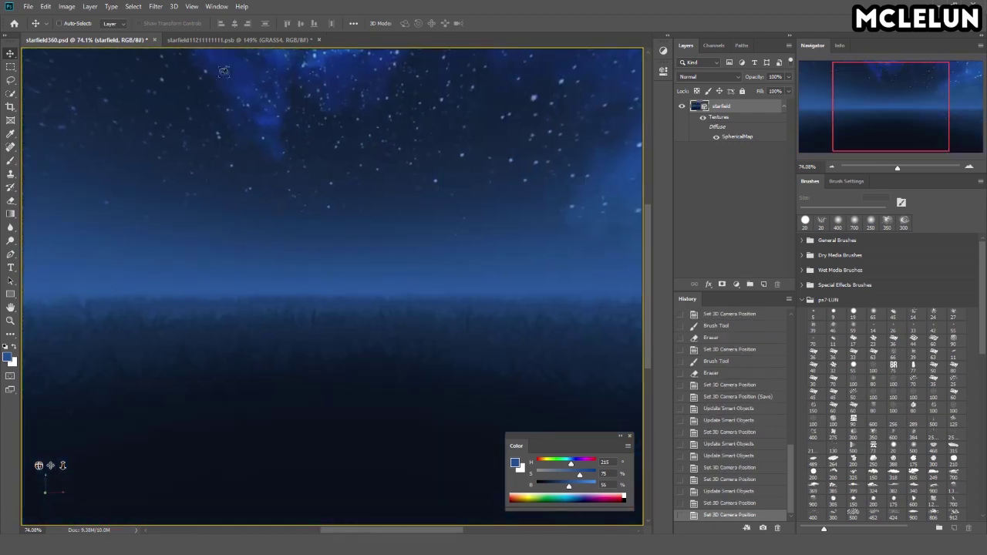
Step: Close the old texture, name the new texture layer M, and save the texture document
{"action": "left_click", "coordinate": [313, 39]}
{"action": "double_click", "coordinate": [737, 136]}
{"action": "scroll", "coordinate": [786, 247], "scroll_direction": "down", "scroll_amount": 2}
{"action": "key", "text": "Return"}
{"action": "key", "text": "ctrl+s"}
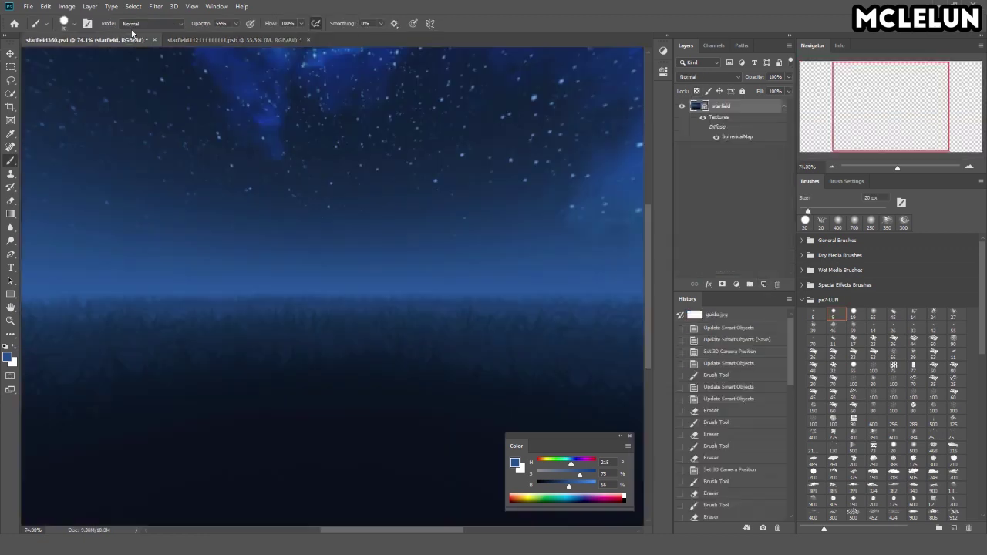
{"action": "left_click", "coordinate": [85, 40]}
Step: Pick a cloud-shaped brush tip and dismiss the texture save prompt
{"action": "scroll", "coordinate": [978, 427], "scroll_direction": "down", "scroll_amount": 5}
{"action": "double_click", "coordinate": [834, 234]}
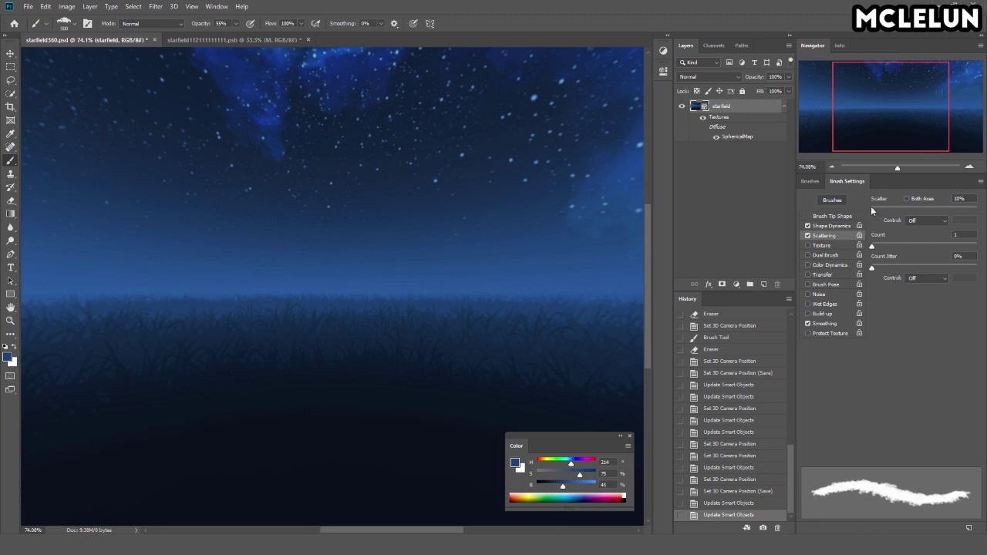
{"action": "left_click", "coordinate": [249, 43]}
{"action": "left_click", "coordinate": [308, 39]}
{"action": "key", "text": "Return"}
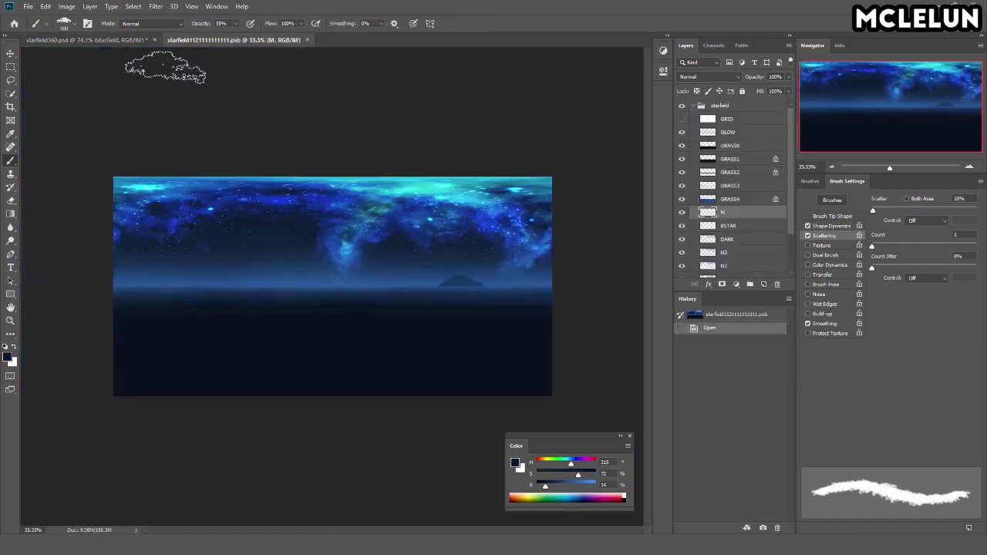
Step: Erase a lasso-selected island on the horizon, then step through history to restore the island stroke
{"action": "key", "text": "l"}
{"action": "left_click_drag", "start_coordinate": [432, 231], "coordinate": [456, 271]}
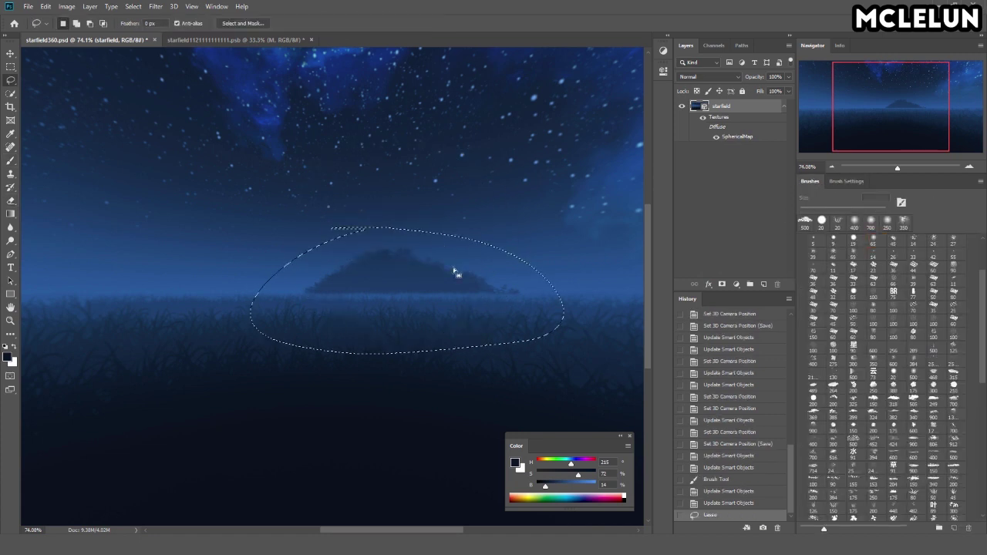
{"action": "key", "text": "Delete"}
{"action": "key", "text": "ctrl+d"}
{"action": "key", "text": "b"}
{"action": "left_click", "coordinate": [721, 490]}
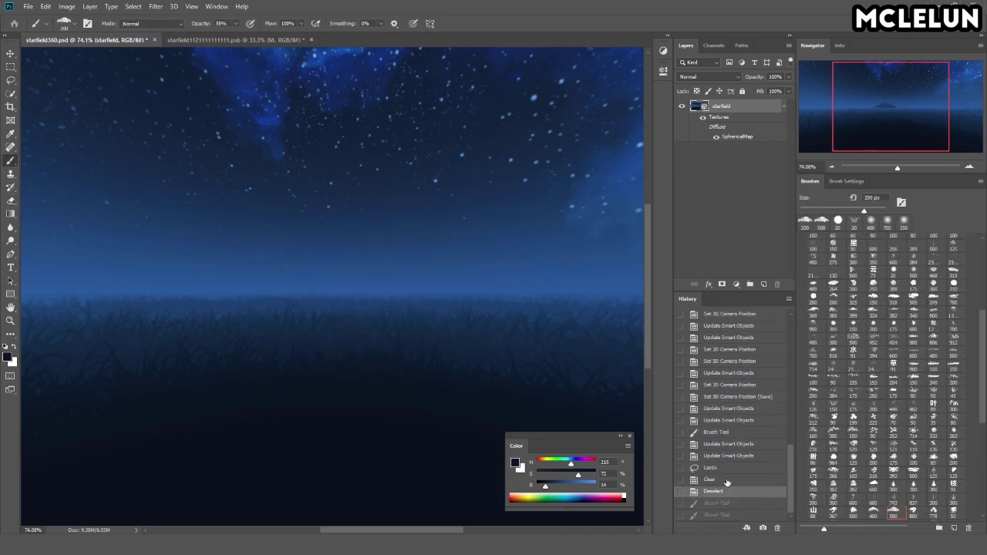
{"action": "key", "text": "ctrl+shift+z"}
{"action": "key", "text": "ctrl+shift+z"}
{"action": "key", "text": "ctrl+z"}
{"action": "key", "text": "ctrl+z"}
{"action": "key", "text": "ctrl+shift+z"}
{"action": "key", "text": "ctrl+shift+z"}
{"action": "key", "text": "ctrl+z"}
Step: Paint larger and distant island shapes along the horizon, then rotate the panorama view
{"action": "mouse_move", "coordinate": [331, 285]}
{"action": "left_mouse_down"}
{"action": "mouse_move", "coordinate": [590, 286]}
{"action": "mouse_move", "coordinate": [286, 249]}
{"action": "mouse_move", "coordinate": [384, 295]}
{"action": "mouse_move", "coordinate": [199, 293]}
{"action": "left_mouse_up"}
{"action": "scroll", "coordinate": [363, 286], "scroll_direction": "down", "scroll_amount": 3}
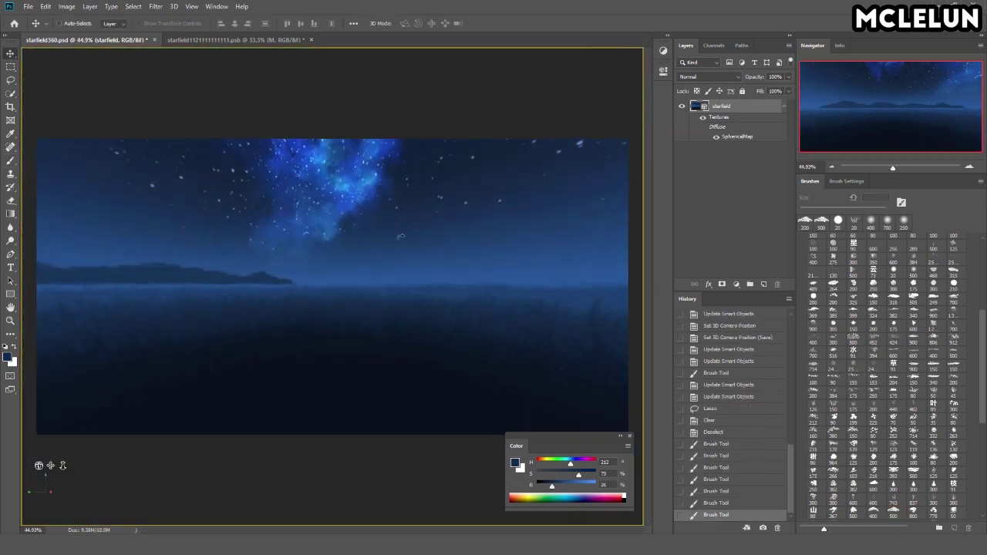
{"action": "mouse_move", "coordinate": [458, 288]}
{"action": "left_mouse_down"}
{"action": "mouse_move", "coordinate": [407, 275]}
{"action": "mouse_move", "coordinate": [473, 286]}
{"action": "mouse_move", "coordinate": [407, 276]}
{"action": "left_mouse_up"}
{"action": "mouse_move", "coordinate": [551, 287]}
{"action": "left_mouse_down"}
{"action": "mouse_move", "coordinate": [370, 277]}
{"action": "mouse_move", "coordinate": [543, 268]}
{"action": "left_mouse_up"}
{"action": "mouse_move", "coordinate": [396, 282]}
{"action": "left_mouse_down"}
{"action": "mouse_move", "coordinate": [270, 278]}
{"action": "mouse_move", "coordinate": [324, 279]}
{"action": "left_mouse_up"}
{"action": "left_click_drag", "start_coordinate": [893, 168], "coordinate": [902, 167]}
Step: Open the SphericalMap texture document, then close it and confirm the prompt
{"action": "double_click", "coordinate": [737, 137]}
{"action": "key", "text": "ctrl+w"}
{"action": "key", "text": "Return"}
Step: Check the M and GRASS4 layers, offset GRASS4 across the seam, and erase part of it
{"action": "left_click", "coordinate": [681, 199]}
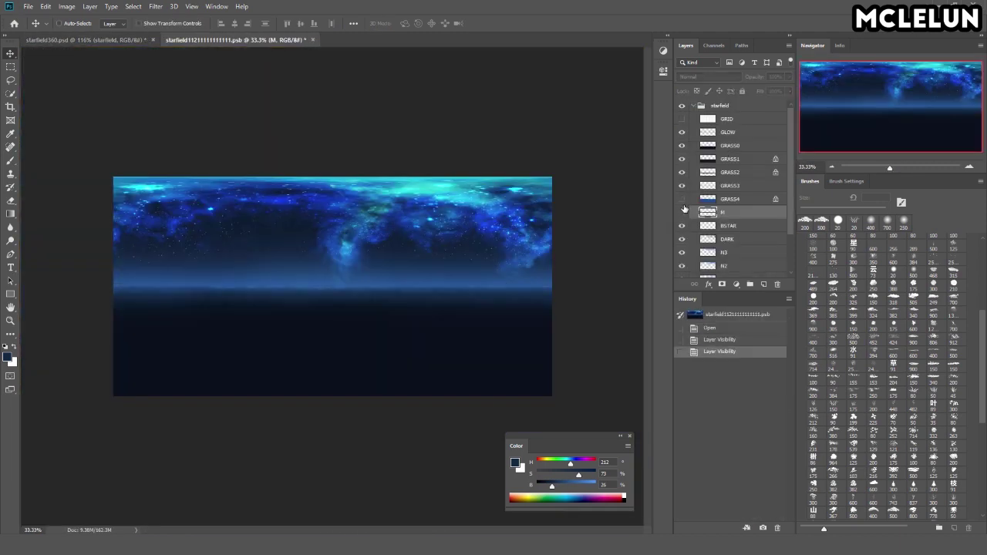
{"action": "left_click", "coordinate": [681, 212]}
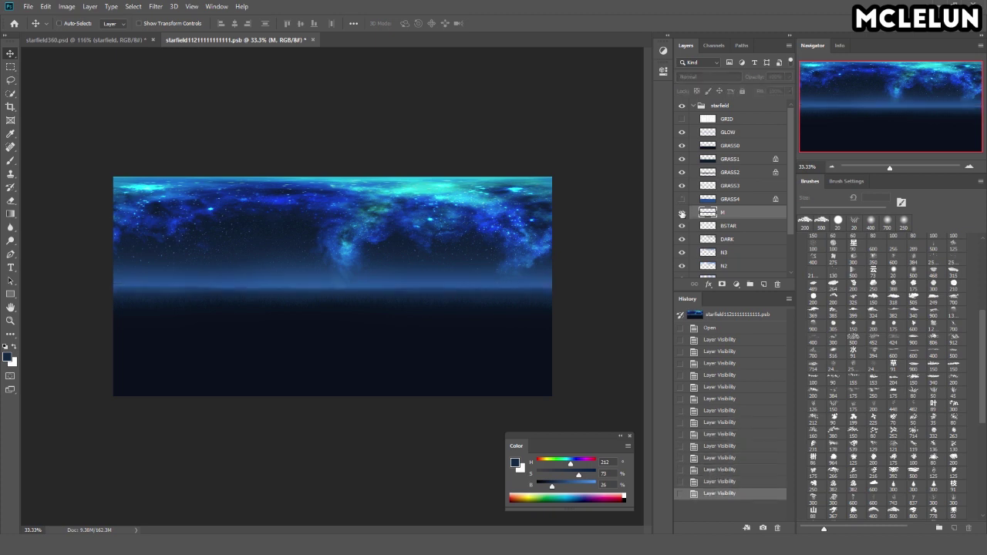
{"action": "left_click_drag", "start_coordinate": [681, 213], "coordinate": [681, 199]}
{"action": "left_click", "coordinate": [737, 200]}
{"action": "key", "text": "ctrl+f"}
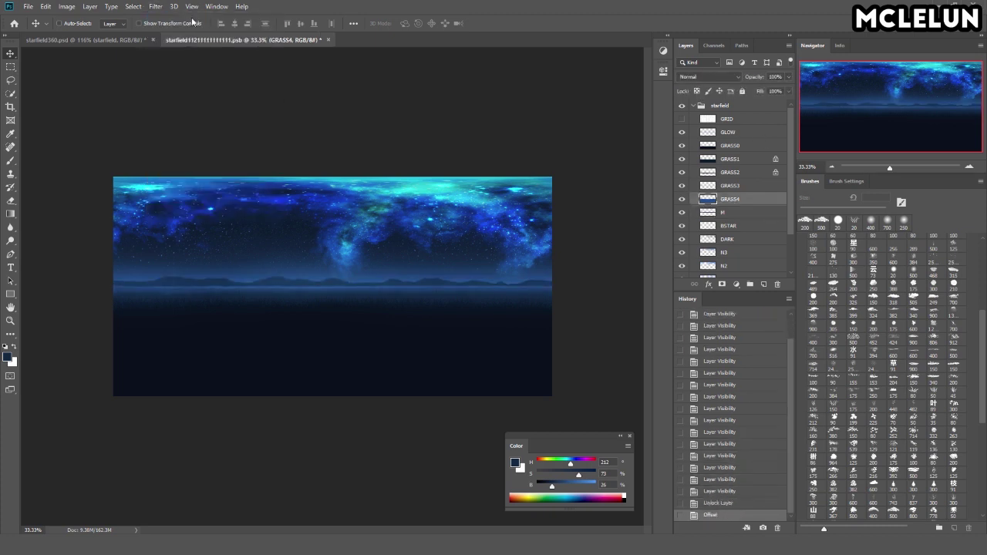
{"action": "left_click_drag", "start_coordinate": [889, 167], "coordinate": [911, 167]}
{"action": "key", "text": "e"}
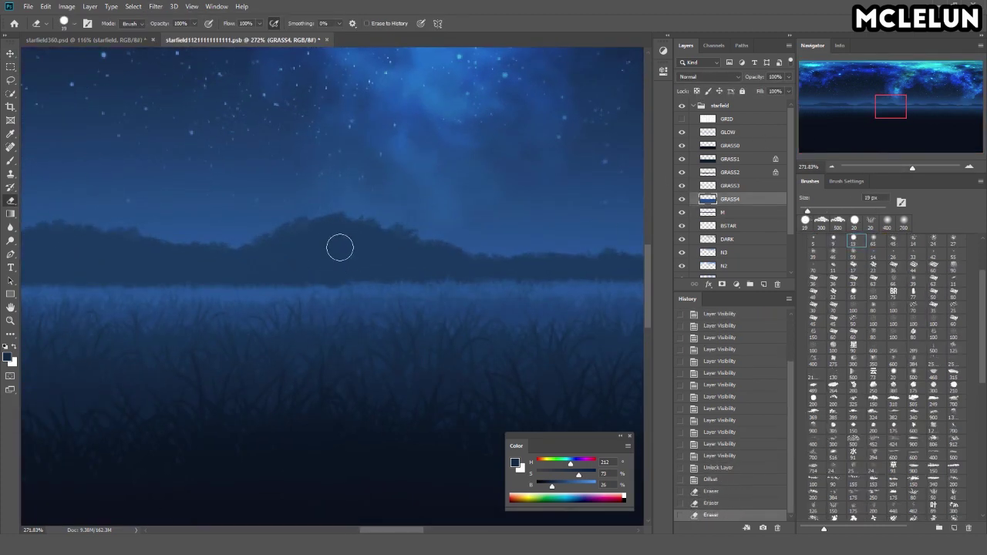
{"action": "left_click", "coordinate": [340, 248]}
{"action": "key", "text": "b"}
Step: Duplicate GLOW, squash the copy into a thin horizon band, and close the texture
{"action": "left_click", "coordinate": [682, 132]}
{"action": "left_click", "coordinate": [732, 132]}
{"action": "left_click", "coordinate": [681, 132]}
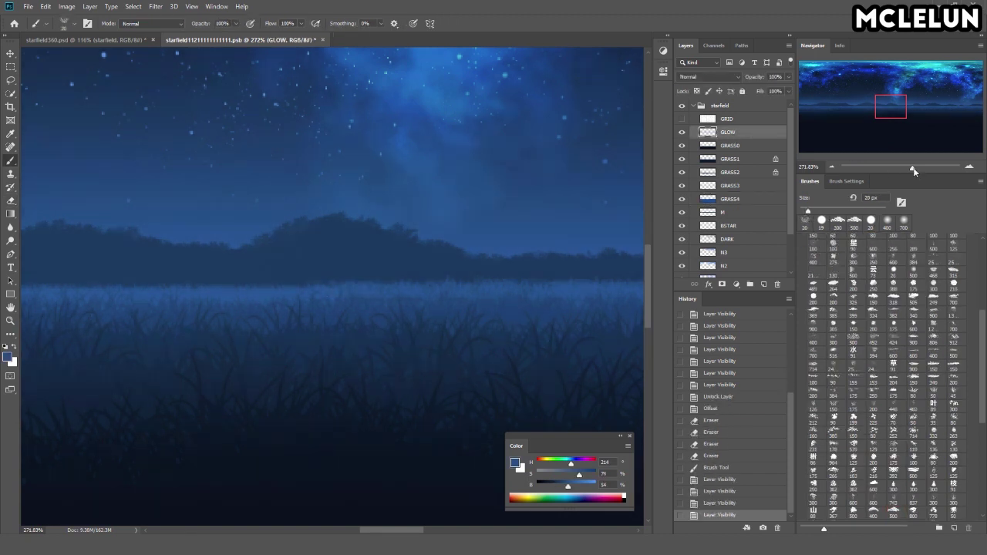
{"action": "left_click_drag", "start_coordinate": [912, 167], "coordinate": [889, 168]}
{"action": "key", "text": "ctrl+j"}
{"action": "key", "text": "ctrl+t"}
{"action": "left_click_drag", "start_coordinate": [332, 342], "coordinate": [333, 305]}
{"action": "left_click_drag", "start_coordinate": [332, 219], "coordinate": [332, 267]}
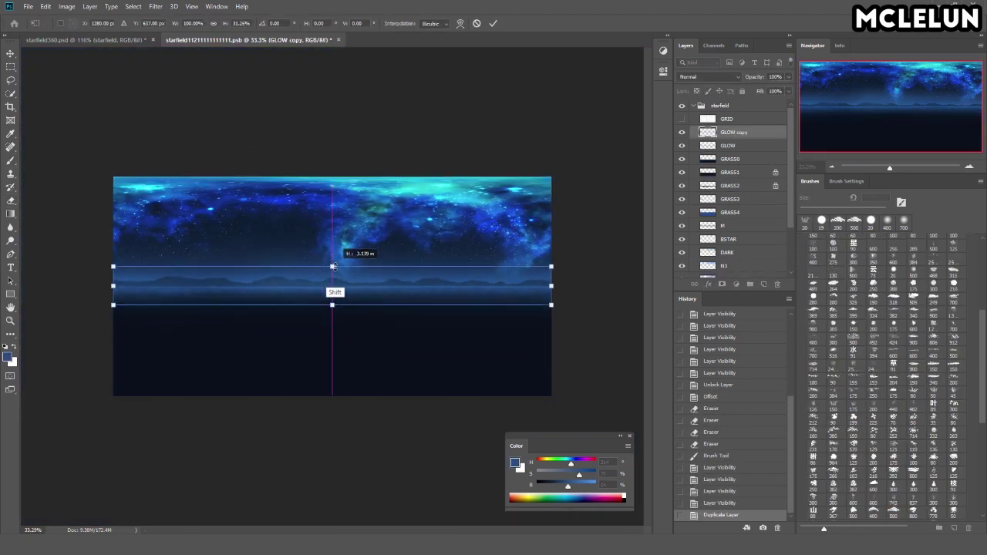
{"action": "left_click", "coordinate": [139, 39]}
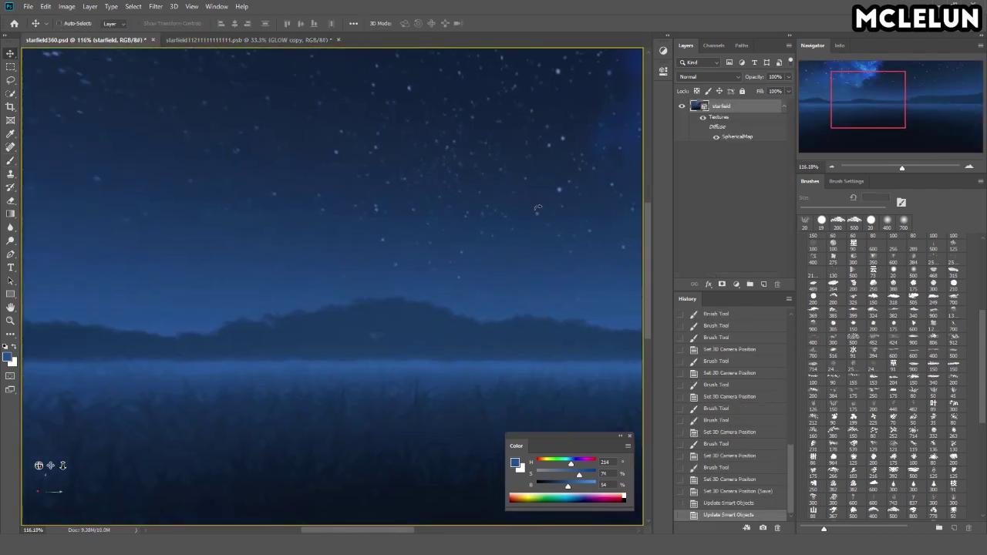
{"action": "left_click", "coordinate": [340, 40]}
Step: Save the texture into the scene, reopen it, and pick a 500 px cloud brush
{"action": "key", "text": "Return"}
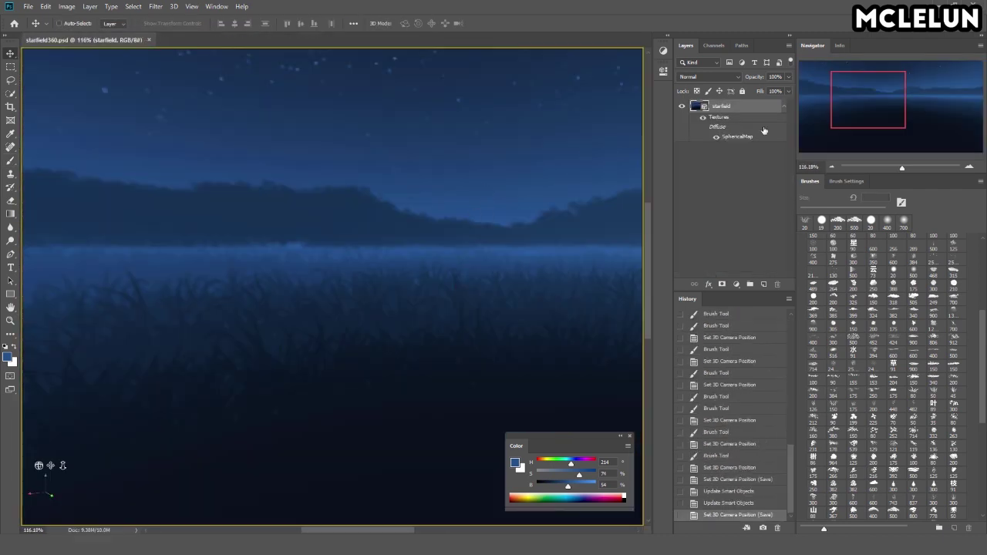
{"action": "double_click", "coordinate": [729, 137]}
{"action": "left_click", "coordinate": [85, 40]}
{"action": "key", "text": "b"}
{"action": "scroll", "coordinate": [887, 385], "scroll_direction": "down", "scroll_amount": 3}
{"action": "left_click", "coordinate": [892, 425]}
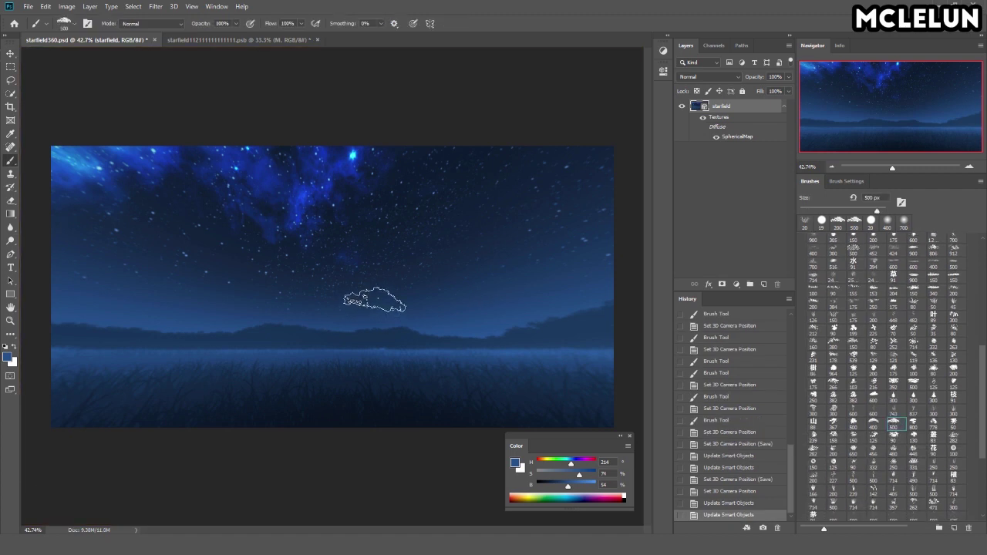
Step: Merge the glow copy down in the texture, then test-stamp a cloud and undo it
{"action": "left_click", "coordinate": [247, 39]}
{"action": "left_click", "coordinate": [740, 133]}
{"action": "key", "text": "ctrl+e"}
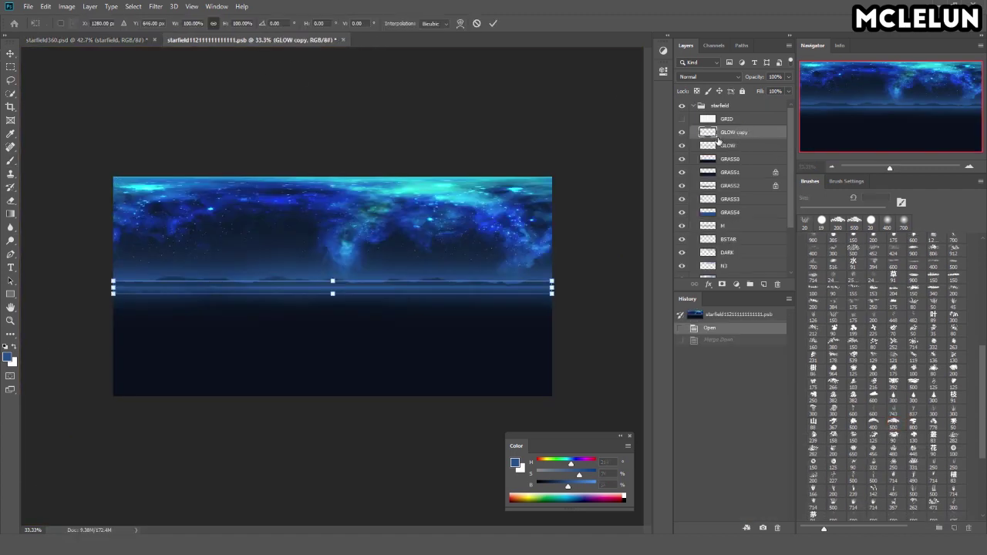
{"action": "left_click", "coordinate": [121, 40]}
{"action": "left_click", "coordinate": [539, 326]}
{"action": "key", "text": "ctrl+z"}
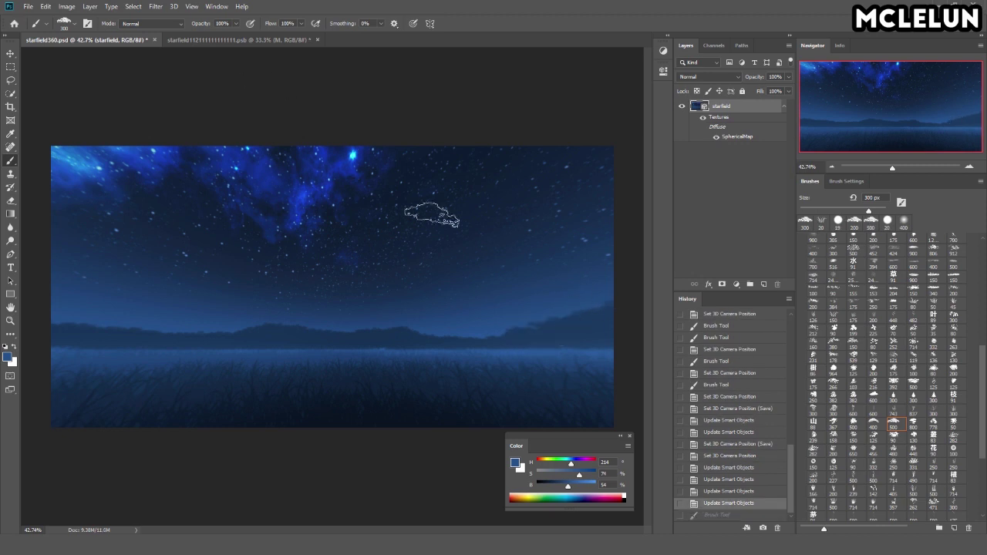
Step: Adjust cloud brush settings, choose a 400 px cloud brush, and sample the dark sky blue as background
{"action": "left_click", "coordinate": [843, 181]}
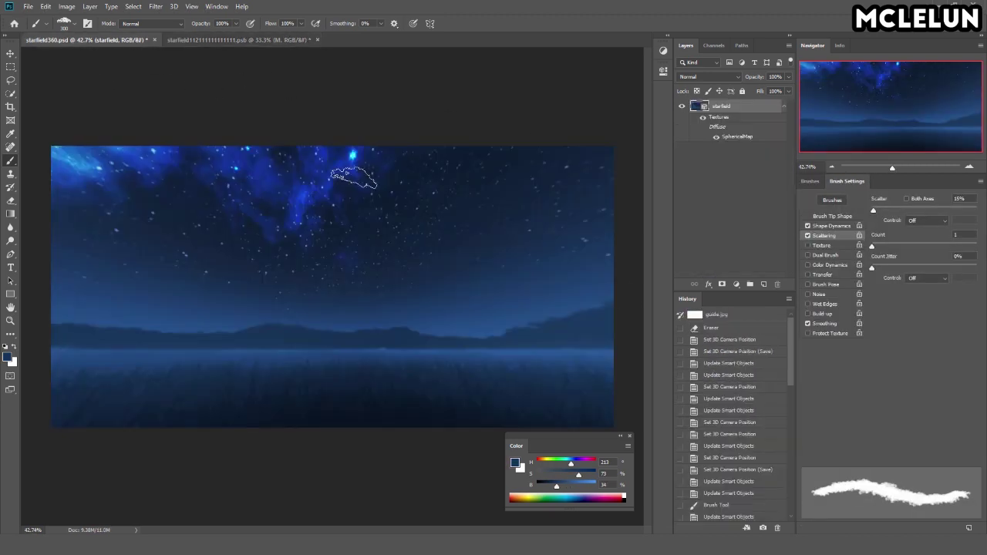
{"action": "left_click", "coordinate": [491, 203]}
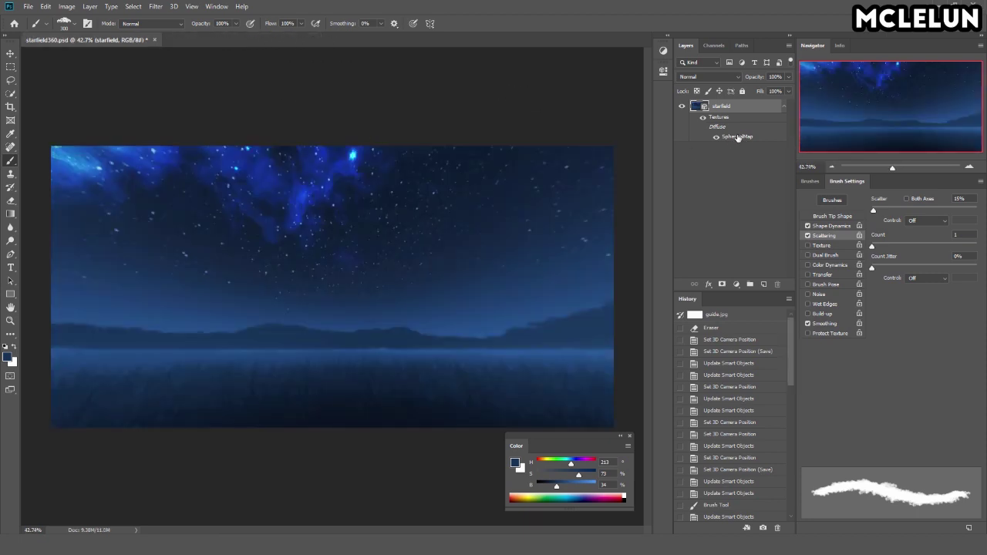
{"action": "left_click", "coordinate": [144, 39]}
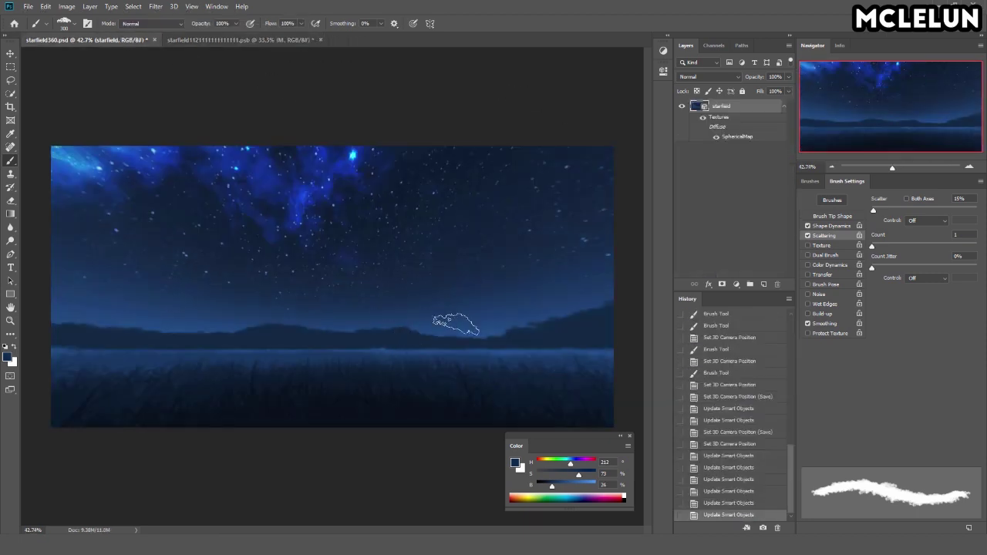
{"action": "mouse_move", "coordinate": [282, 291]}
{"action": "left_mouse_down"}
{"action": "mouse_move", "coordinate": [310, 326]}
{"action": "mouse_move", "coordinate": [392, 346]}
{"action": "mouse_move", "coordinate": [326, 357]}
{"action": "left_mouse_up"}
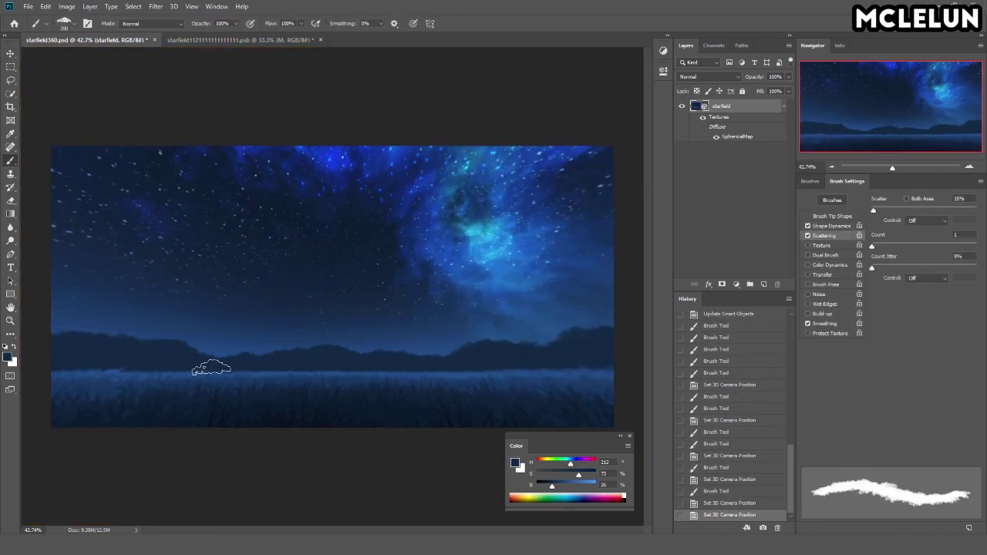
{"action": "left_click", "coordinate": [831, 200]}
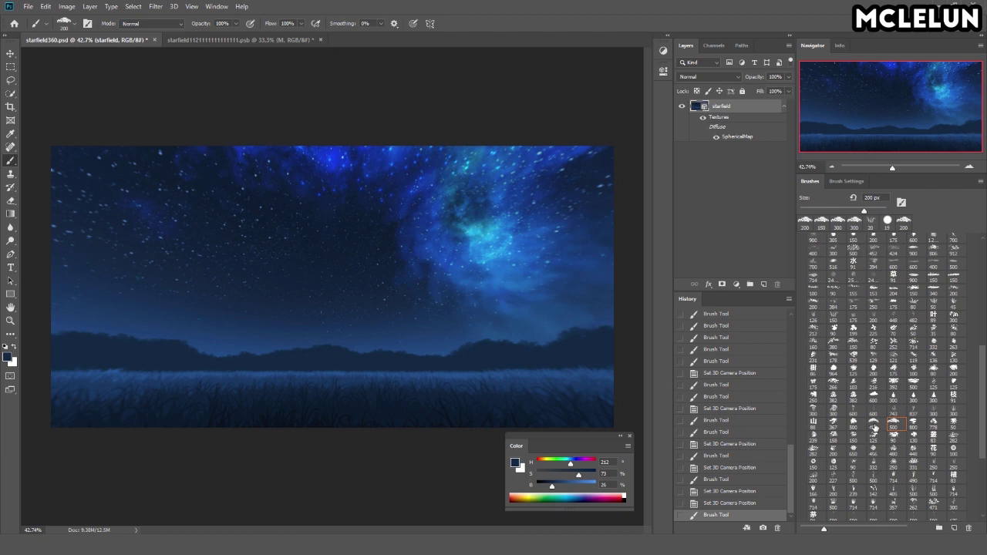
{"action": "left_click", "coordinate": [846, 180]}
{"action": "left_click", "coordinate": [507, 351], "text": "alt"}
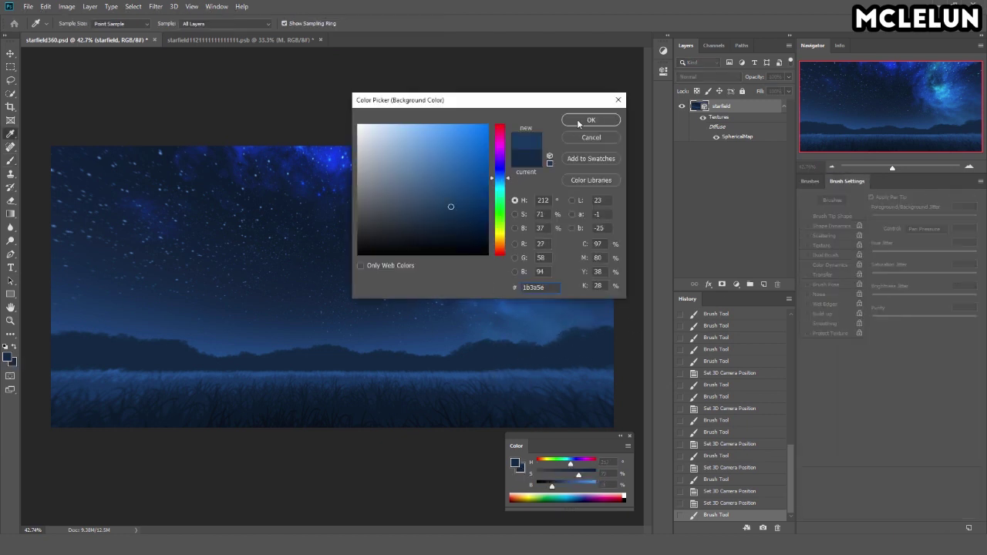
Step: Confirm the dark blue background and paint cloud wisps across the nebula sky in the texture
{"action": "left_click", "coordinate": [578, 121]}
{"action": "left_click", "coordinate": [352, 341]}
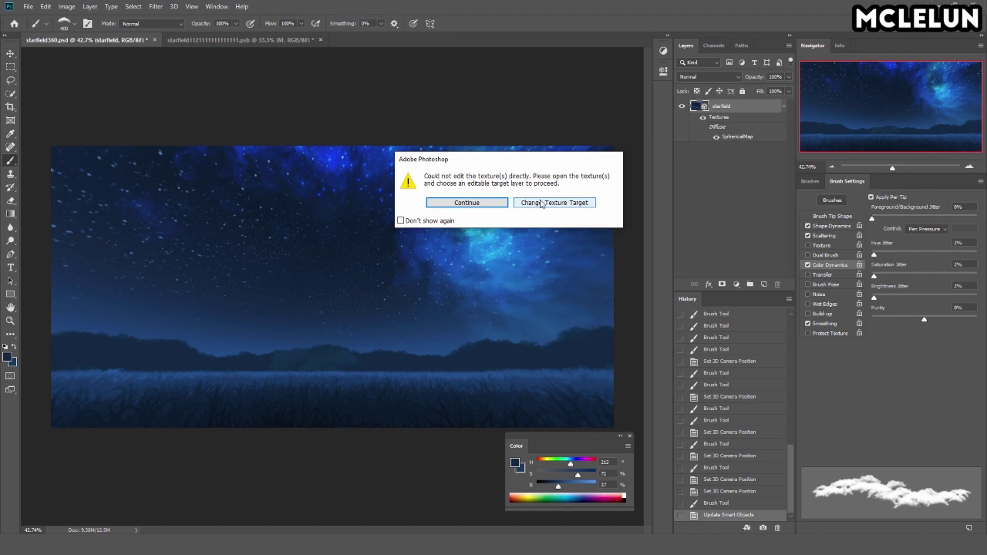
{"action": "left_click", "coordinate": [494, 204]}
{"action": "left_click_drag", "start_coordinate": [887, 164], "coordinate": [900, 166]}
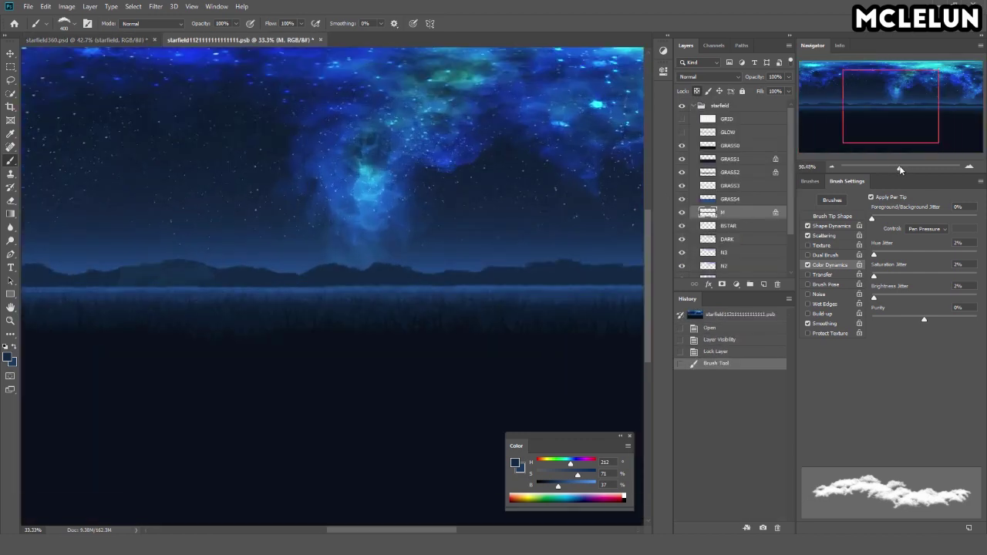
{"action": "mouse_move", "coordinate": [614, 316]}
{"action": "left_mouse_down"}
{"action": "mouse_move", "coordinate": [401, 308]}
{"action": "mouse_move", "coordinate": [462, 316]}
{"action": "left_mouse_up"}
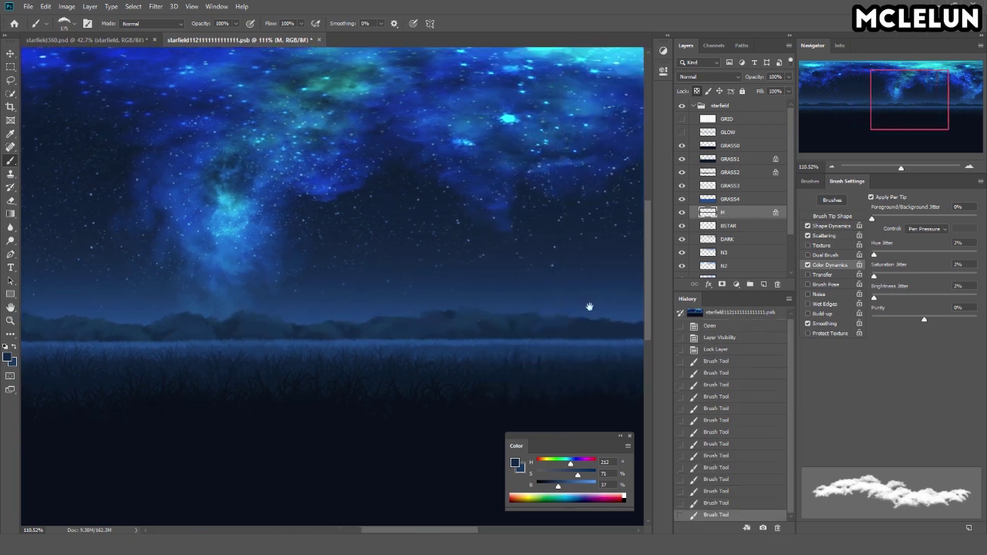
{"action": "scroll", "coordinate": [540, 308], "scroll_direction": "left", "scroll_amount": 3}
{"action": "scroll", "coordinate": [462, 300], "scroll_direction": "left", "scroll_amount": 2}
{"action": "scroll", "coordinate": [478, 247], "scroll_direction": "down", "scroll_amount": 2}
{"action": "scroll", "coordinate": [470, 278], "scroll_direction": "up", "scroll_amount": 2}
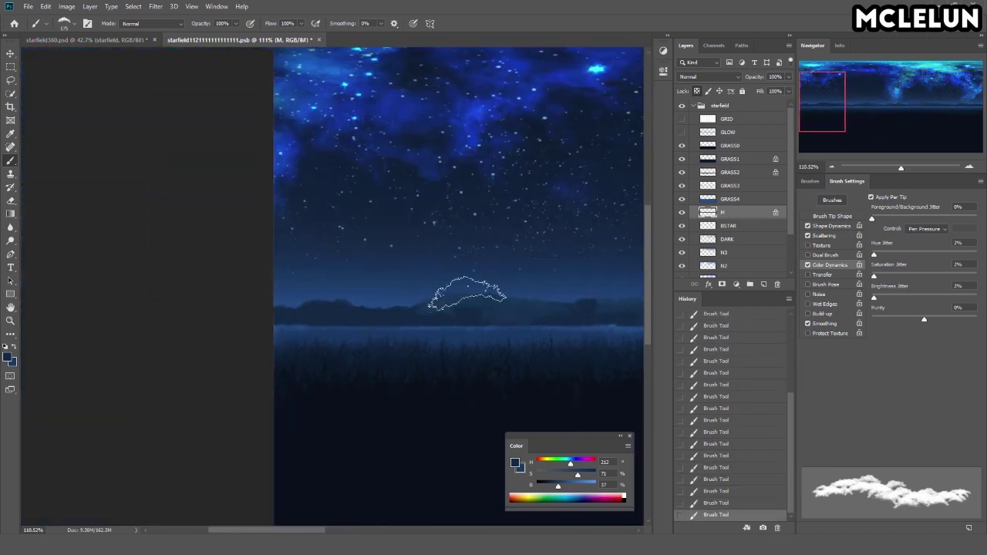
Step: Add a new Layer 1 above M, clip it to the layer below, and fill it dark blue
{"action": "key", "text": "v"}
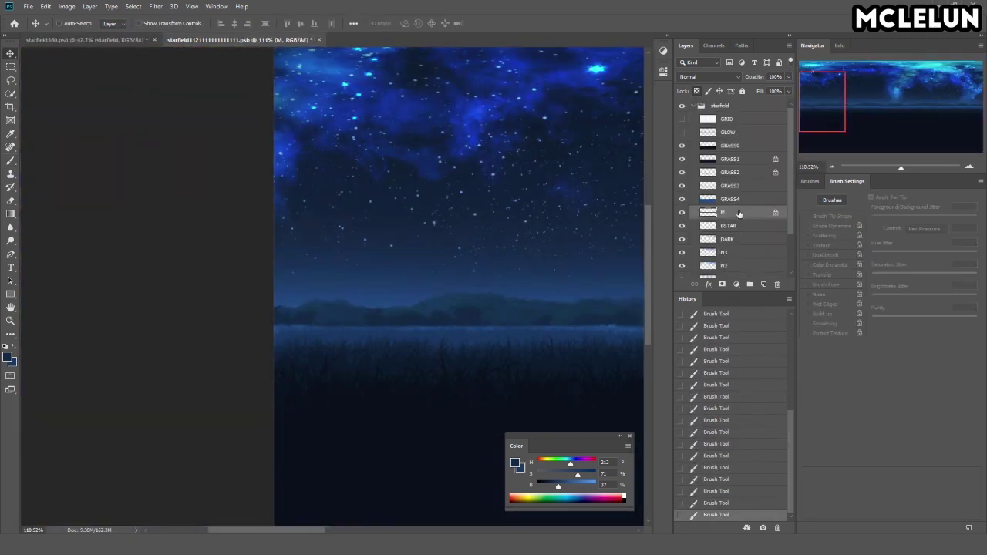
{"action": "right_click", "coordinate": [751, 217]}
{"action": "left_click", "coordinate": [779, 304]}
{"action": "key", "text": "alt+BackSpace"}
{"action": "key", "text": "b"}
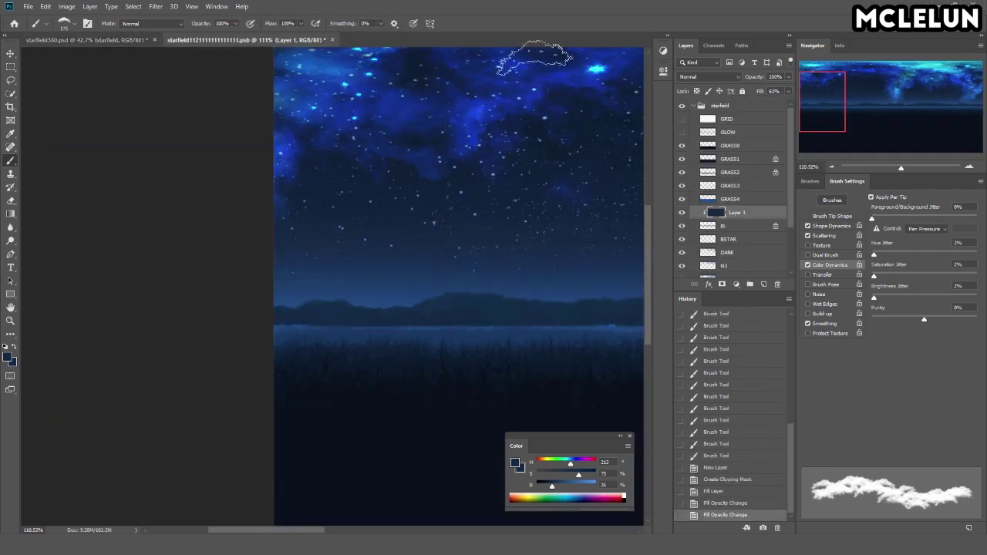
Step: Turn GLOW back on and pull its top edge down toward the horizon
{"action": "left_click", "coordinate": [681, 132]}
{"action": "left_click", "coordinate": [735, 133]}
{"action": "key", "text": "ctrl+0"}
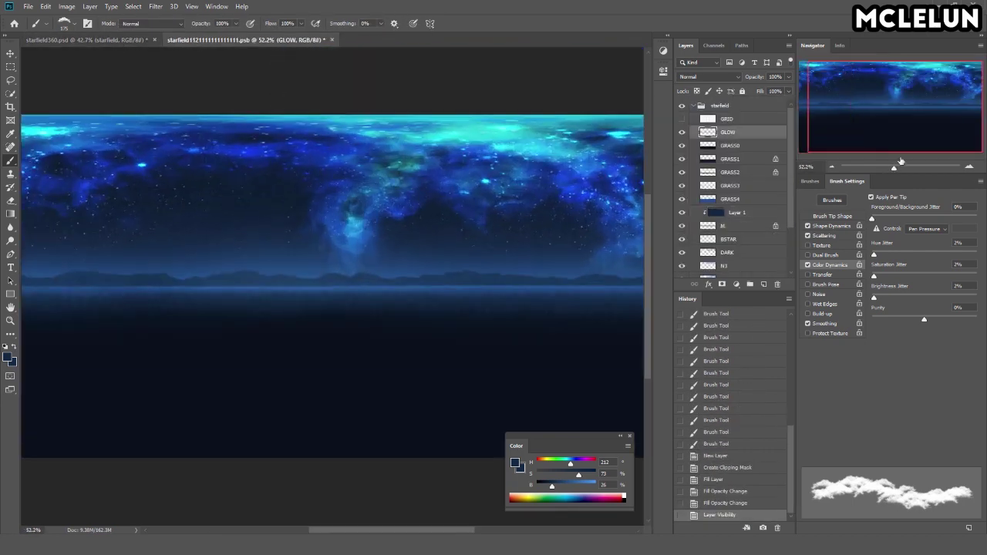
{"action": "key", "text": "ctrl+t"}
{"action": "left_click_drag", "start_coordinate": [332, 177], "coordinate": [333, 211]}
{"action": "key", "text": "Return"}
Step: Create a HAZE layer, paint soft haze along the horizon, and close the texture
{"action": "type", "text": "b"}
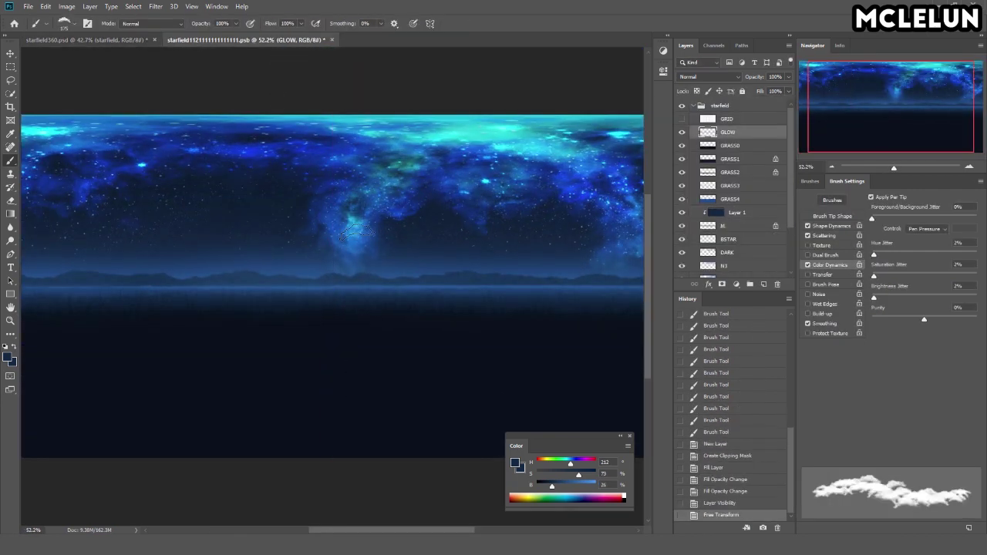
{"action": "type", "text": "E"}
{"action": "key", "text": "Return"}
{"action": "left_click", "coordinate": [832, 199]}
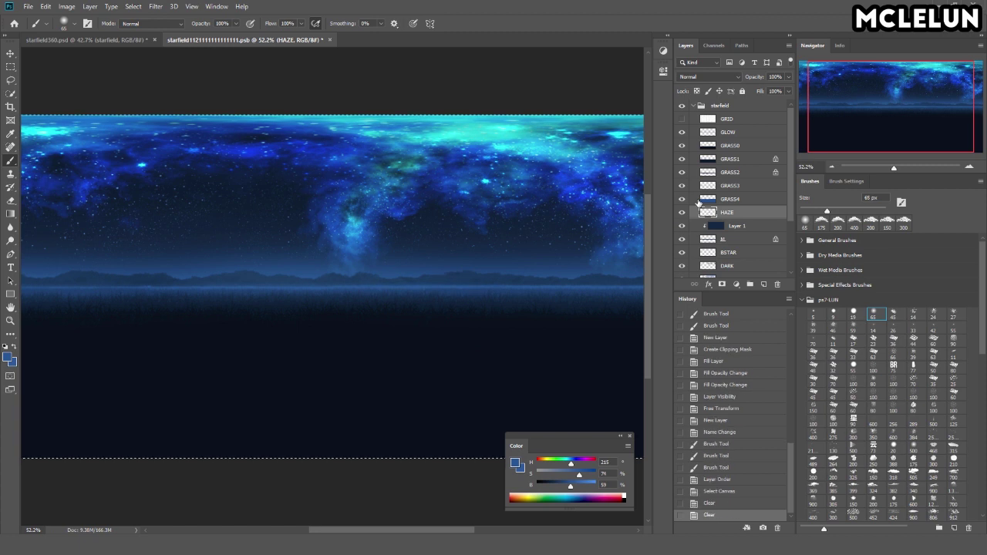
{"action": "scroll", "coordinate": [480, 252], "scroll_direction": "down", "scroll_amount": 3}
{"action": "scroll", "coordinate": [419, 234], "scroll_direction": "right", "scroll_amount": 2}
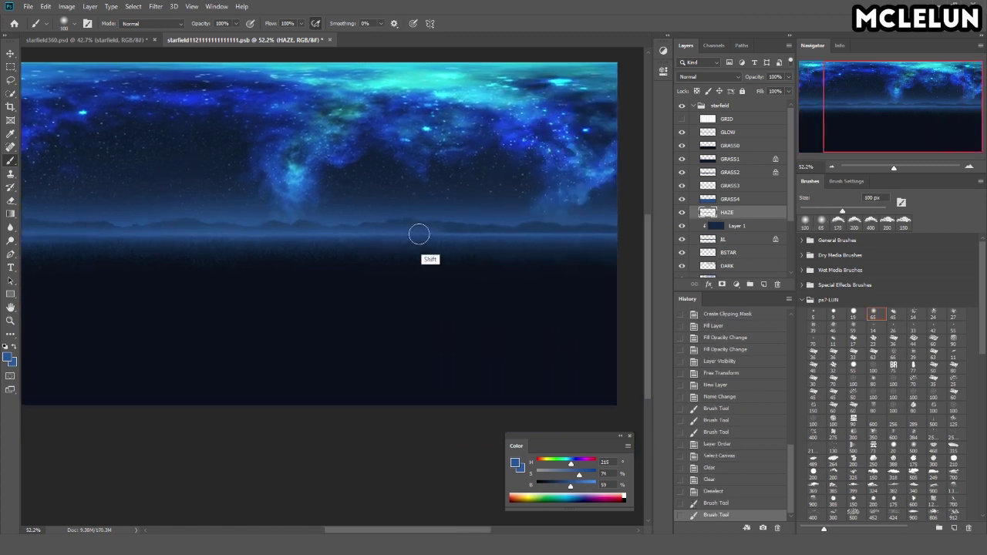
{"action": "left_click_drag", "start_coordinate": [242, 238], "coordinate": [334, 238]}
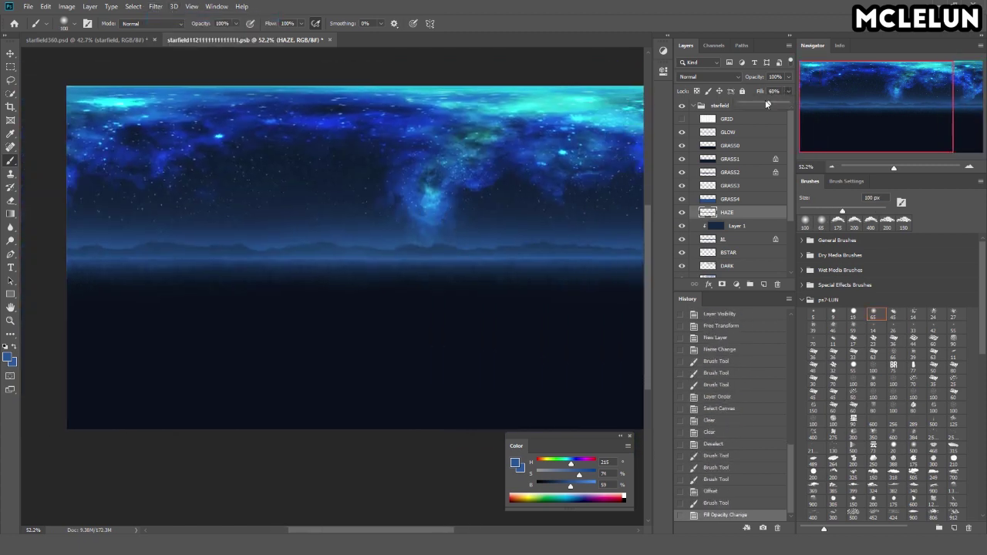
{"action": "left_click", "coordinate": [135, 39]}
{"action": "left_click", "coordinate": [329, 39]}
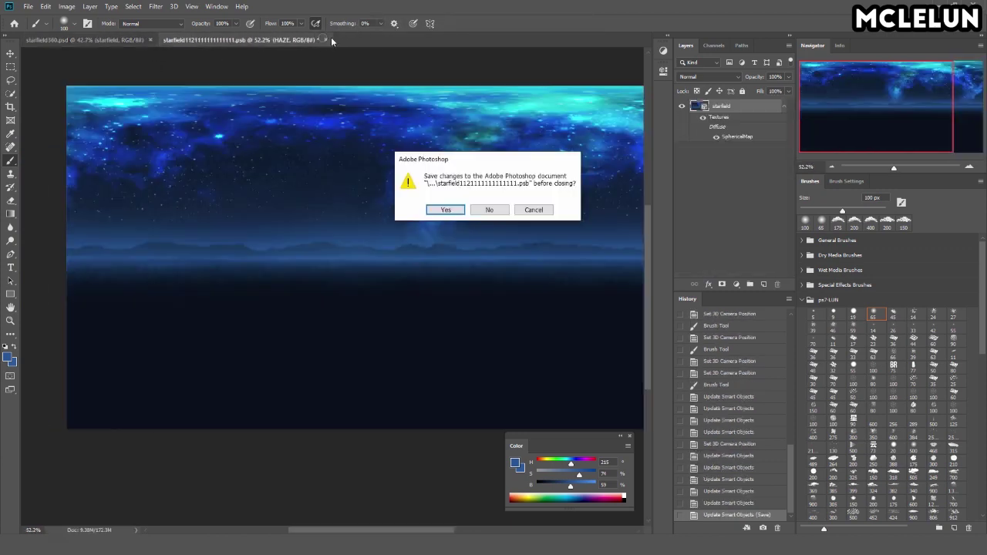
Step: Save the texture into the scene, tilt the view up, and reopen the sky's spherical map
{"action": "left_click", "coordinate": [488, 210]}
{"action": "key", "text": "v"}
{"action": "mouse_move", "coordinate": [453, 186]}
{"action": "left_mouse_down"}
{"action": "mouse_move", "coordinate": [476, 186]}
{"action": "mouse_move", "coordinate": [357, 115]}
{"action": "left_mouse_up"}
{"action": "double_click", "coordinate": [737, 136]}
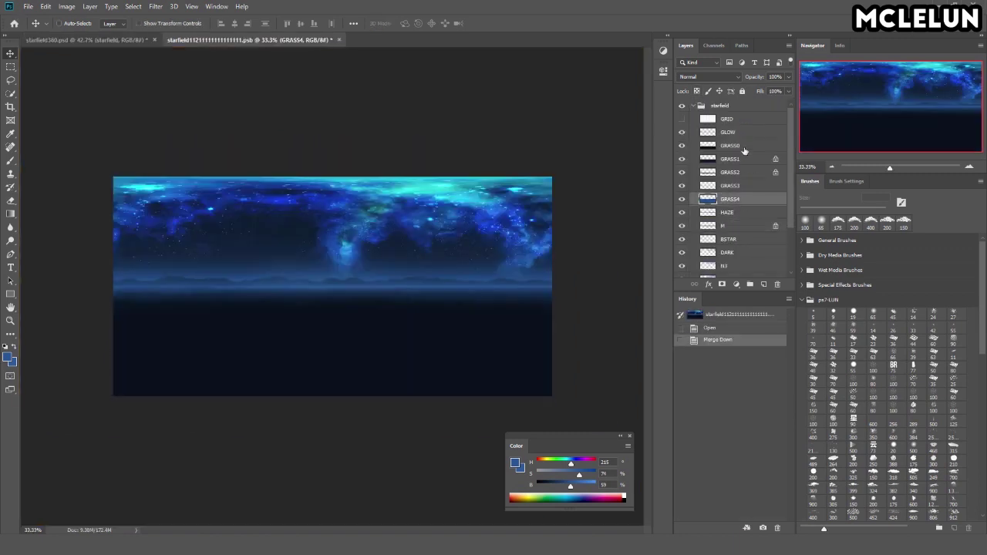
Step: Compare the N2 layer, then lower nebula saturation to -30 and N1 to -52 with Hue/Saturation
{"action": "scroll", "coordinate": [744, 151], "scroll_direction": "down", "scroll_amount": 3}
{"action": "left_click", "coordinate": [681, 242]}
{"action": "left_click", "coordinate": [681, 242]}
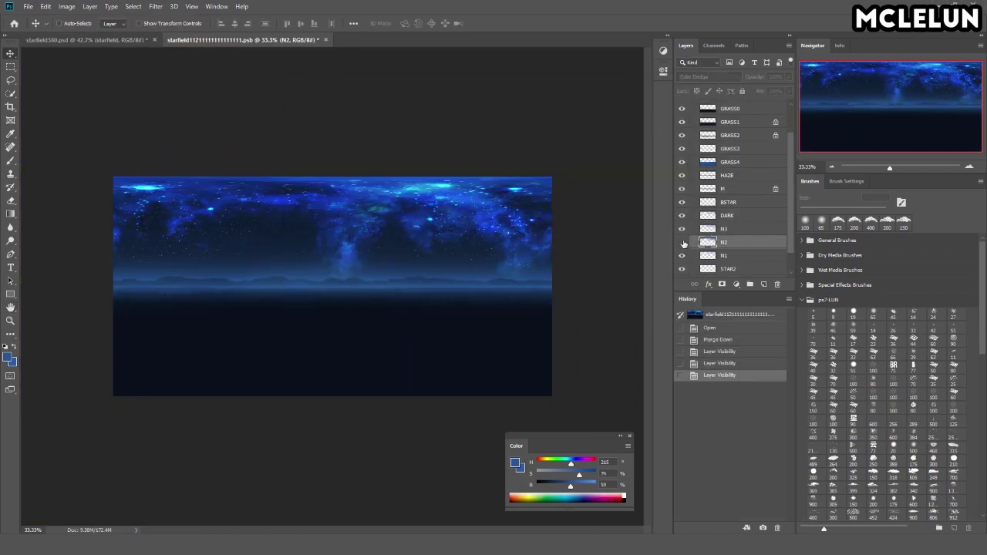
{"action": "scroll", "coordinate": [471, 282], "scroll_direction": "up", "scroll_amount": 3}
{"action": "key", "text": "ctrl+u"}
{"action": "left_click_drag", "start_coordinate": [464, 203], "coordinate": [446, 203]}
{"action": "key", "text": "Return"}
{"action": "left_click", "coordinate": [724, 255]}
{"action": "key", "text": "ctrl+alt+u"}
{"action": "left_click", "coordinate": [564, 126]}
{"action": "key", "text": "ctrl+alt+u"}
Step: Save the starfield360 panorama and check the desaturated nebula in 3D
{"action": "left_click", "coordinate": [580, 126]}
{"action": "key", "text": "ctrl+s"}
{"action": "left_click", "coordinate": [134, 40]}
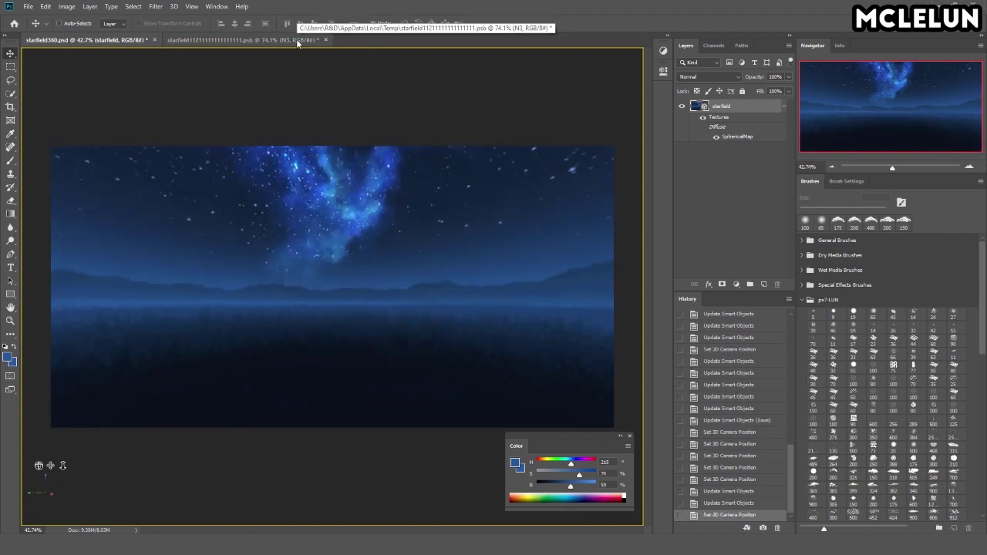
{"action": "left_click", "coordinate": [296, 39]}
Step: Create a HORIZON layer and paint a soft, more saturated glow along the horizon
{"action": "scroll", "coordinate": [738, 244], "scroll_direction": "down", "scroll_amount": 2}
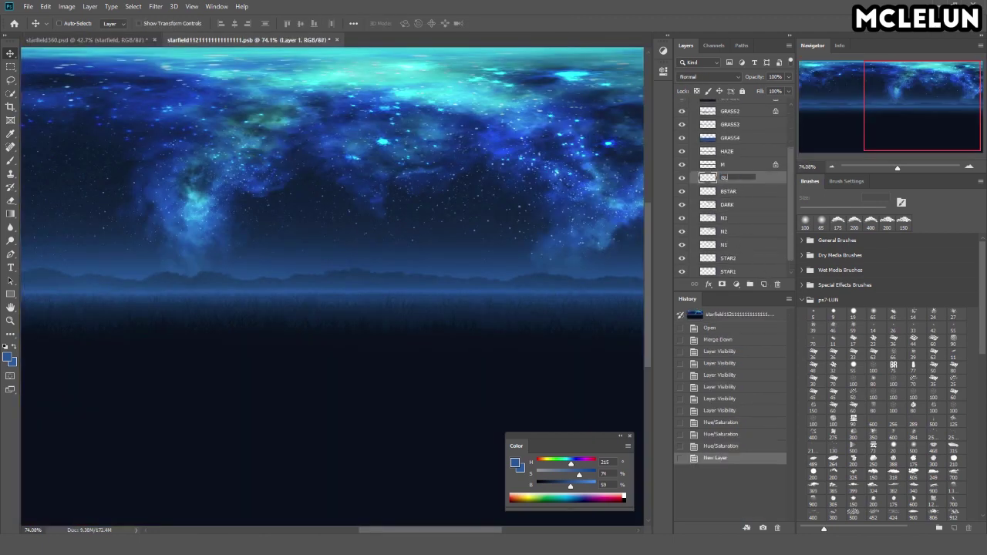
{"action": "type", "text": "RIZON"}
{"action": "left_click", "coordinate": [873, 316]}
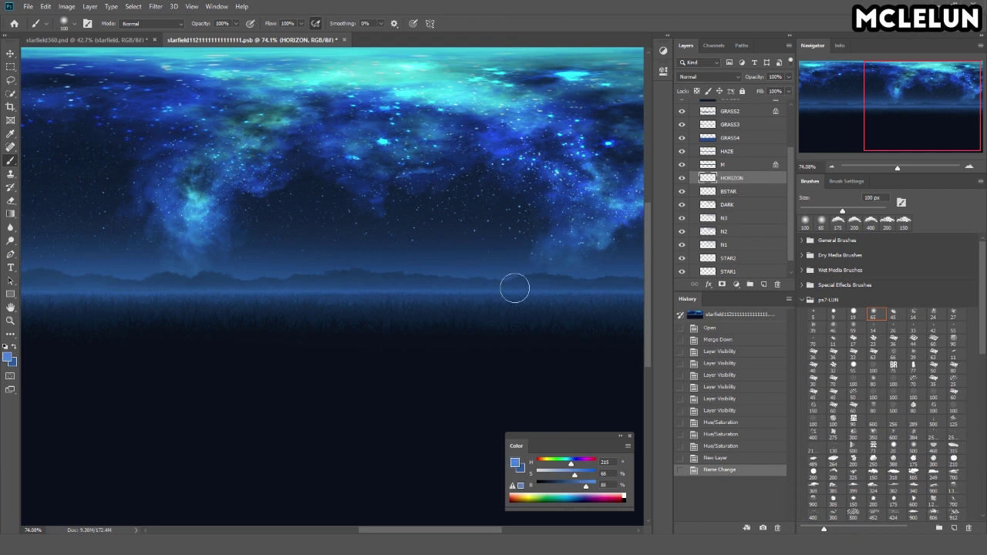
{"action": "left_click_drag", "start_coordinate": [306, 289], "coordinate": [340, 285]}
{"action": "left_click_drag", "start_coordinate": [574, 474], "coordinate": [581, 474]}
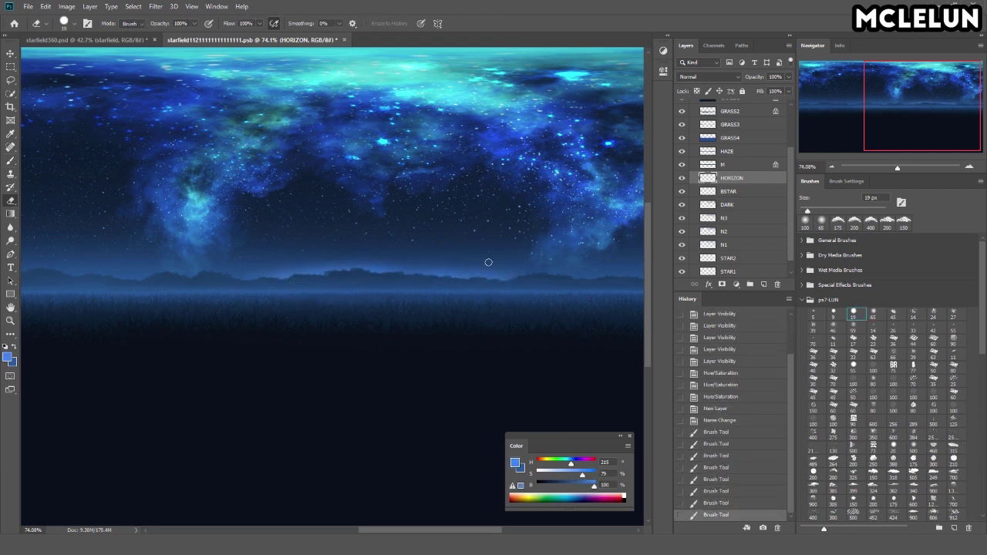
Step: Check the glow in the panorama and erase excess with a 200 px eraser
{"action": "key", "text": "ctrl+Tab"}
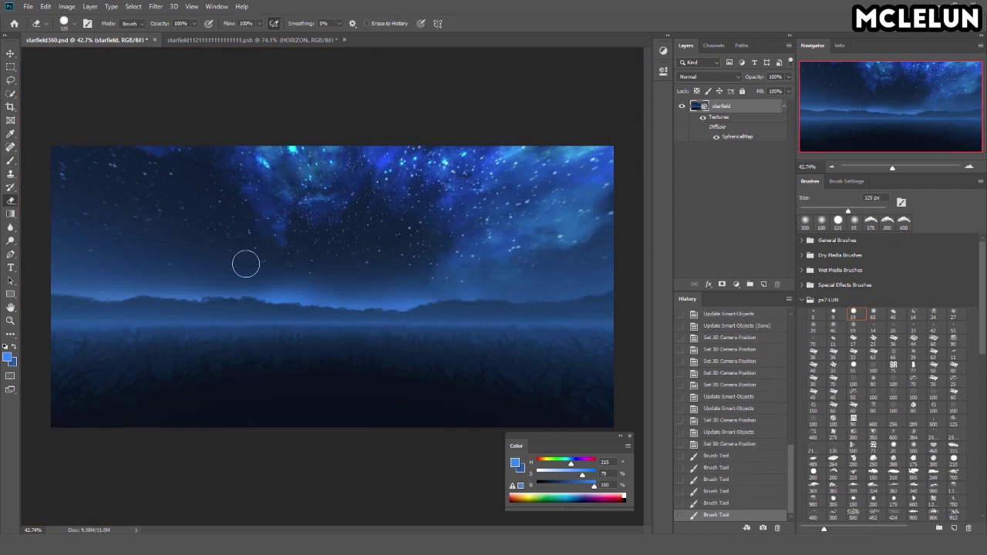
{"action": "key", "text": "ctrl+Tab"}
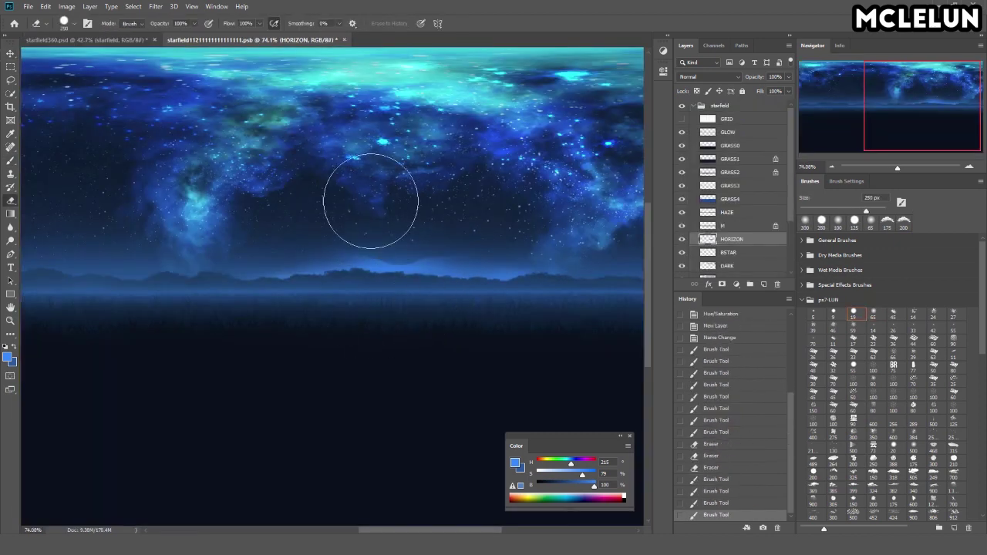
{"action": "key", "text": "bracketleft"}
{"action": "left_click_drag", "start_coordinate": [505, 245], "coordinate": [318, 226]}
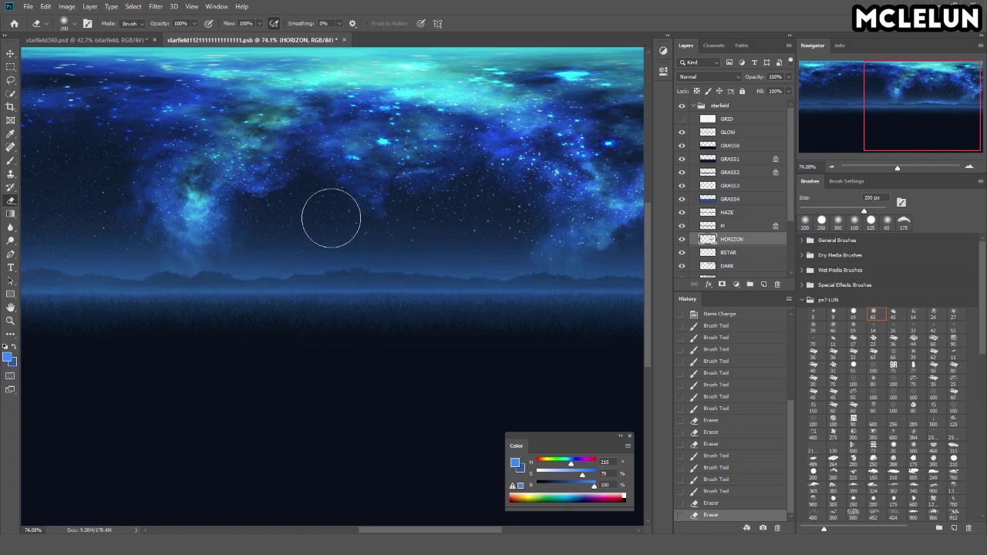
{"action": "key", "text": "b"}
Step: Brighten the left horizon hills in 3D, try Color Dodge glow strokes, then save the texture
{"action": "key", "text": "ctrl+Tab"}
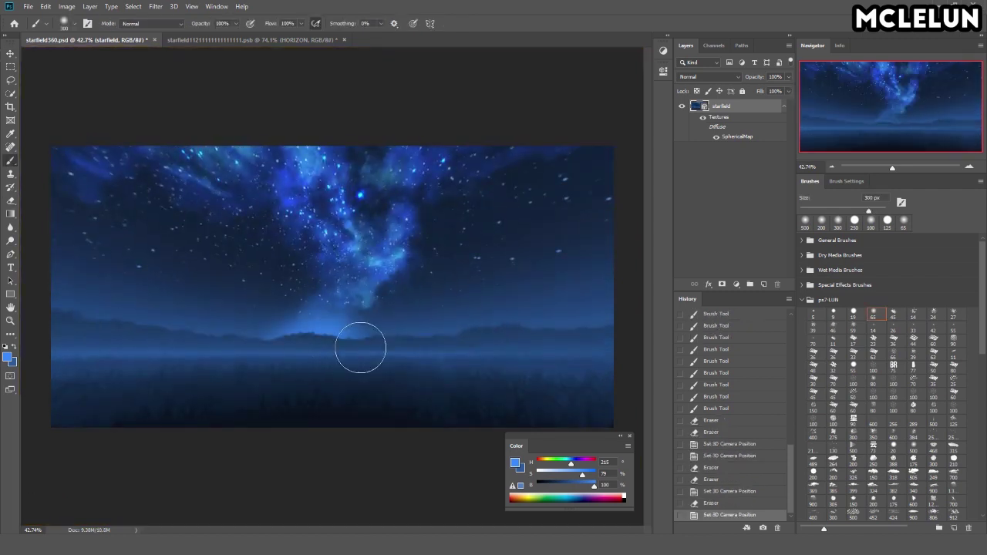
{"action": "left_click_drag", "start_coordinate": [492, 337], "coordinate": [164, 327]}
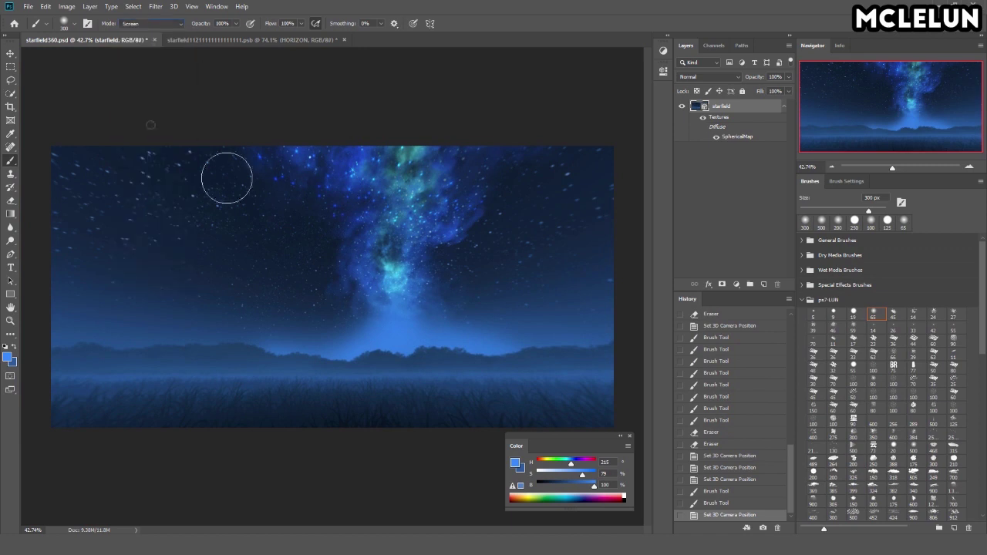
{"action": "left_click", "coordinate": [154, 23]}
{"action": "left_click", "coordinate": [165, 116]}
{"action": "left_click_drag", "start_coordinate": [394, 366], "coordinate": [400, 339]}
{"action": "key", "text": "ctrl+z"}
{"action": "key", "text": "shift+alt+n"}
{"action": "left_click_drag", "start_coordinate": [403, 263], "coordinate": [396, 284]}
{"action": "key", "text": "ctrl+z"}
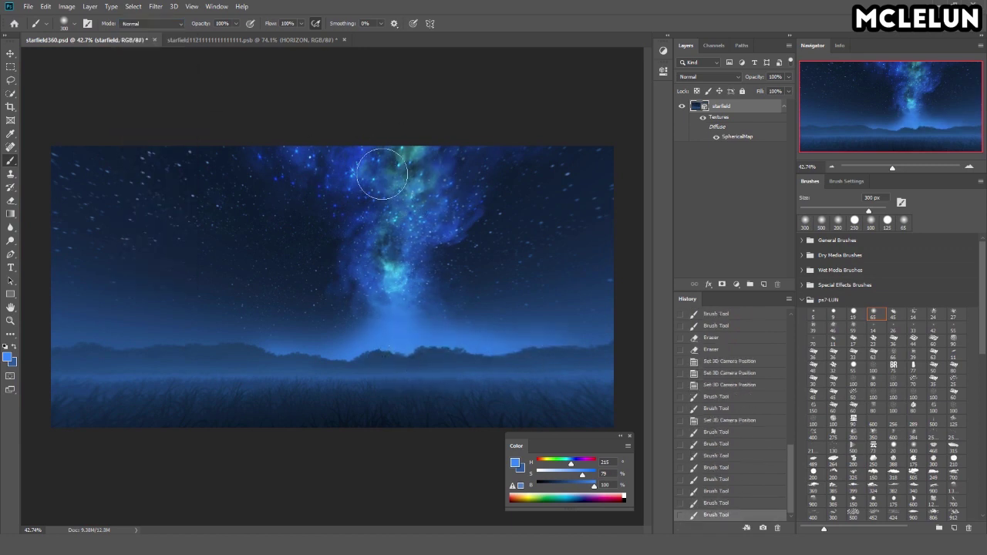
{"action": "left_click", "coordinate": [343, 39]}
{"action": "left_click", "coordinate": [488, 201]}
Step: Reopen the spherical map and add an NGLOW layer above BSTAR in Color Dodge mode
{"action": "double_click", "coordinate": [737, 136]}
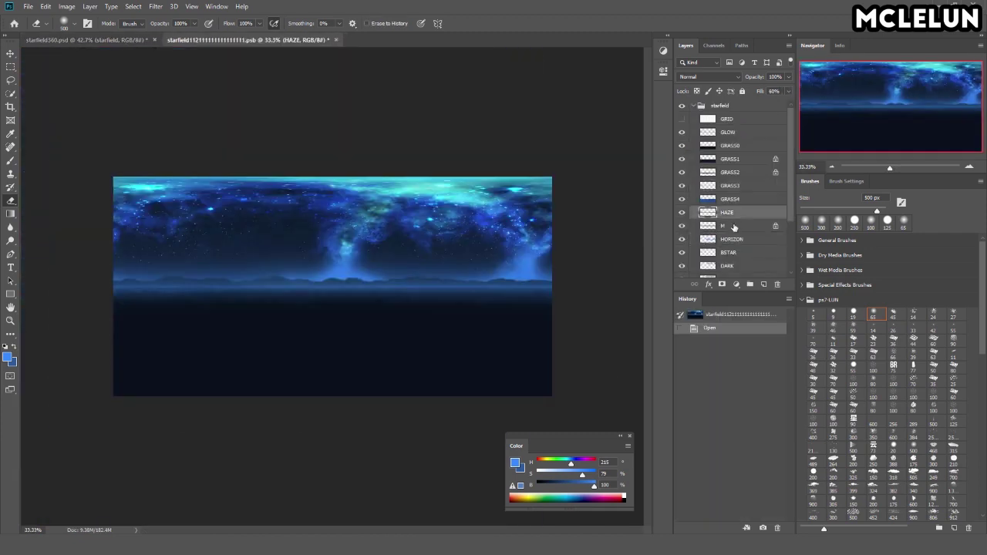
{"action": "scroll", "coordinate": [771, 223], "scroll_direction": "down", "scroll_amount": 3}
{"action": "left_click", "coordinate": [742, 208]}
{"action": "key", "text": "ctrl+shift+alt+n"}
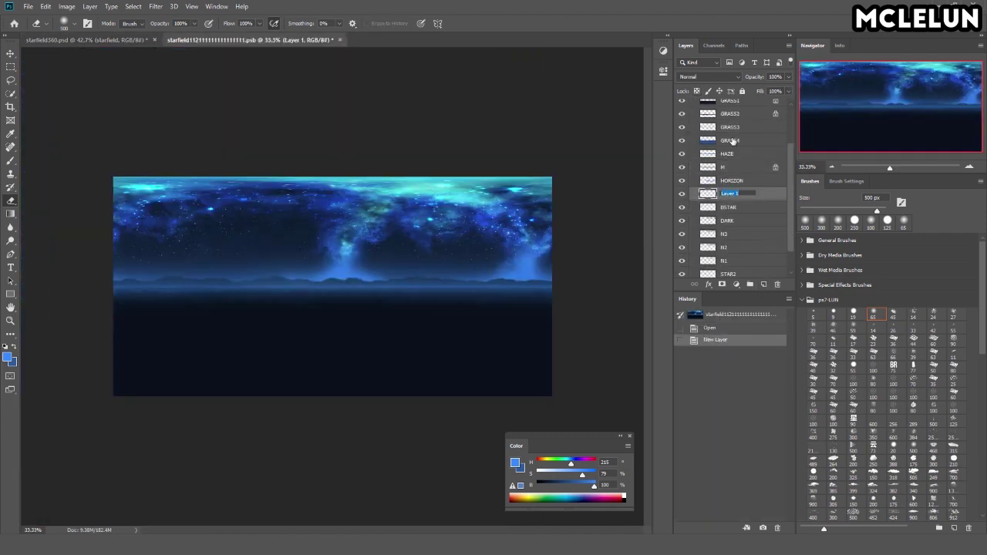
{"action": "left_click", "coordinate": [708, 76]}
{"action": "left_click", "coordinate": [713, 137]}
Step: Orbit the panorama down to the horizon and move the HORIZON layer below NGLOW
{"action": "left_click", "coordinate": [89, 40]}
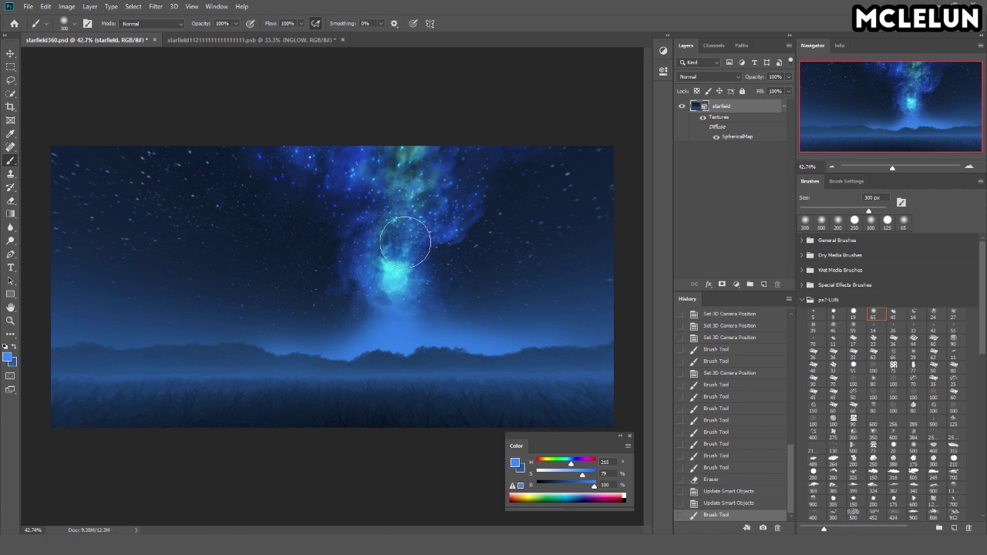
{"action": "key", "text": "v"}
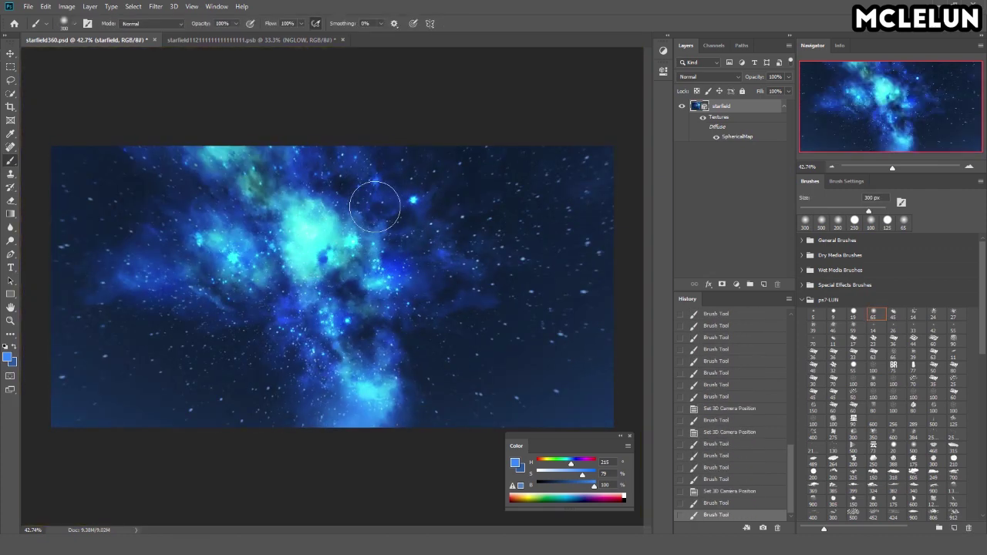
{"action": "left_click_drag", "start_coordinate": [430, 248], "coordinate": [231, 280]}
{"action": "key", "text": "b"}
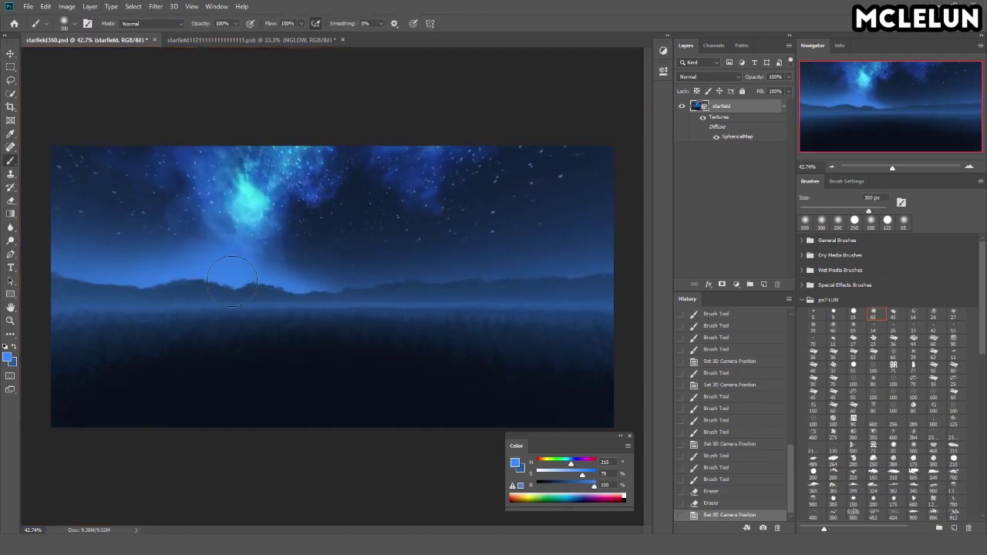
{"action": "left_click", "coordinate": [245, 38]}
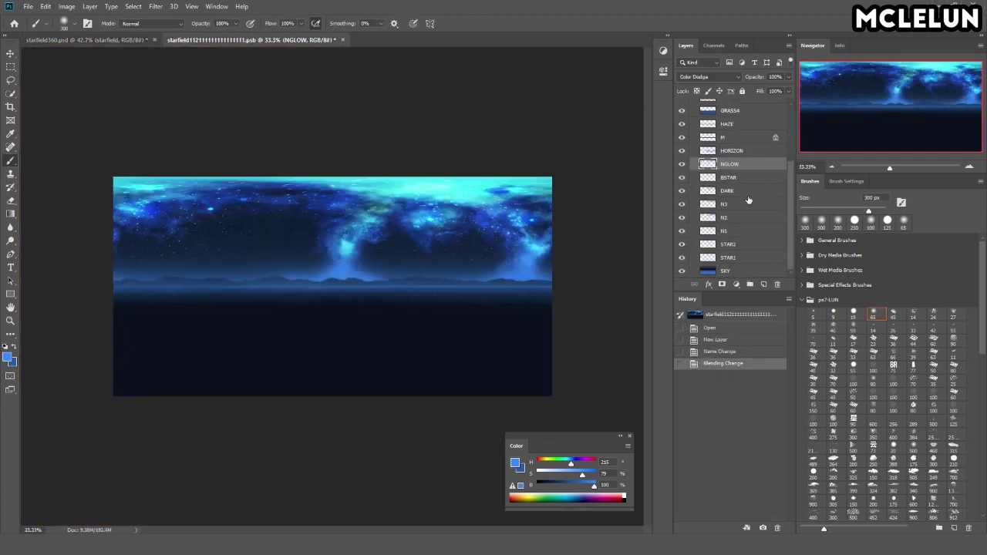
{"action": "left_click_drag", "start_coordinate": [744, 144], "coordinate": [739, 166]}
{"action": "left_click", "coordinate": [116, 39]}
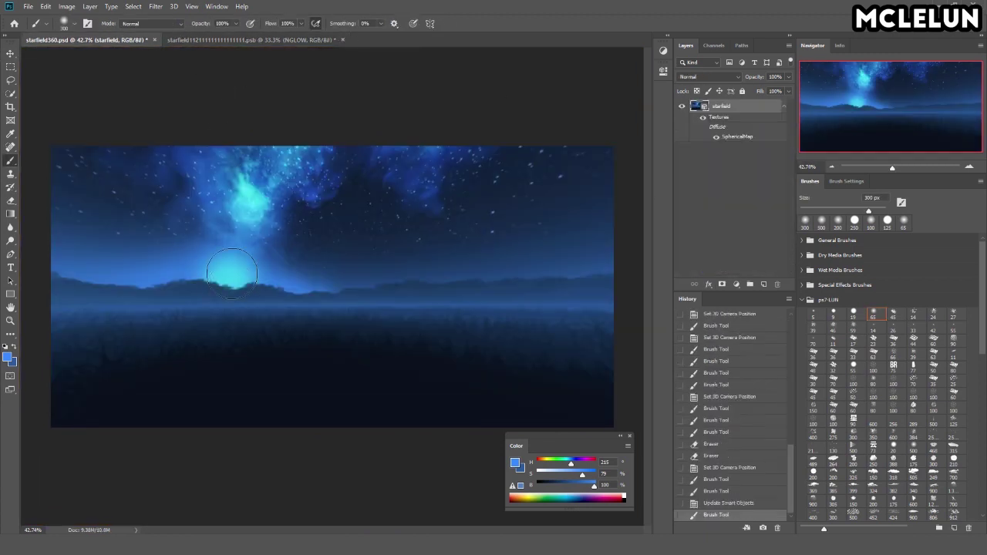
Step: Paint cyan glow at the nebula's base using a Linear Dodge (Add) brush
{"action": "left_click", "coordinate": [258, 276]}
{"action": "key", "text": "b"}
{"action": "left_click", "coordinate": [260, 275]}
{"action": "left_click", "coordinate": [150, 23]}
{"action": "left_click", "coordinate": [146, 82]}
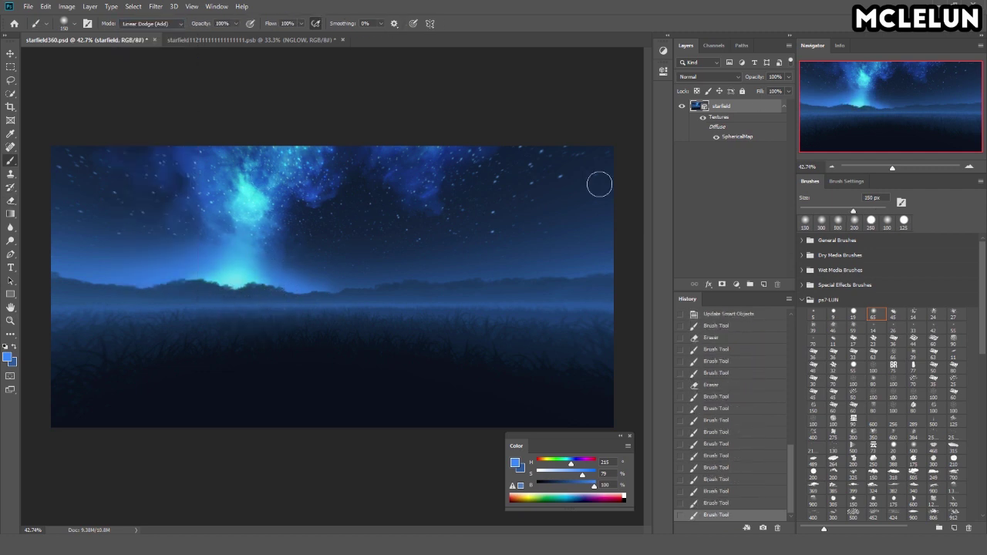
Step: Orbit to centre the galaxy, then close and save the texture and review the sky
{"action": "left_click_drag", "start_coordinate": [599, 185], "coordinate": [304, 281]}
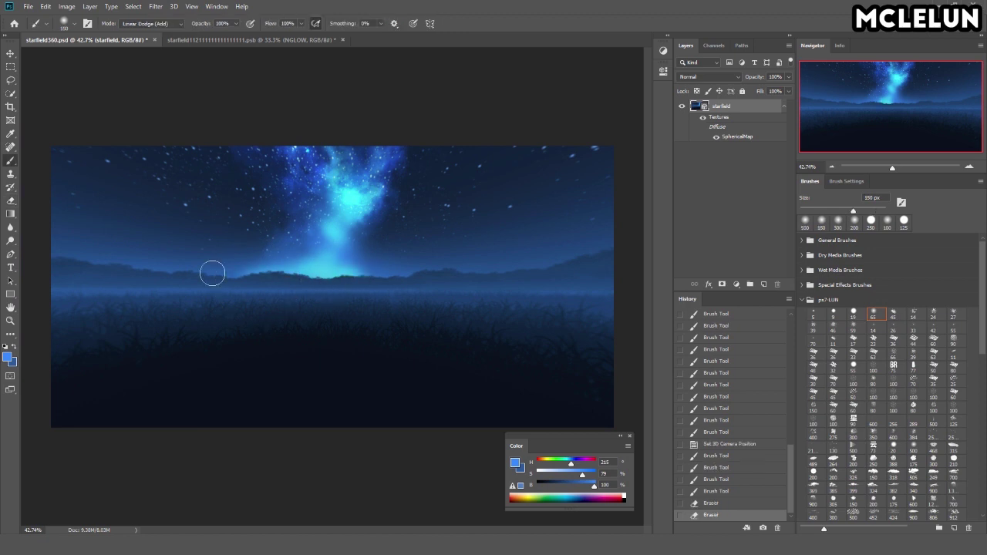
{"action": "key", "text": "v"}
{"action": "mouse_move", "coordinate": [212, 272]}
{"action": "left_mouse_down"}
{"action": "mouse_move", "coordinate": [583, 188]}
{"action": "mouse_move", "coordinate": [454, 164]}
{"action": "left_mouse_up"}
{"action": "left_click", "coordinate": [337, 39]}
{"action": "left_click", "coordinate": [489, 200]}
{"action": "mouse_move", "coordinate": [385, 363]}
{"action": "left_mouse_down"}
{"action": "mouse_move", "coordinate": [327, 262]}
{"action": "mouse_move", "coordinate": [408, 270]}
{"action": "mouse_move", "coordinate": [389, 270]}
{"action": "mouse_move", "coordinate": [352, 315]}
{"action": "mouse_move", "coordinate": [359, 282]}
{"action": "left_mouse_up"}
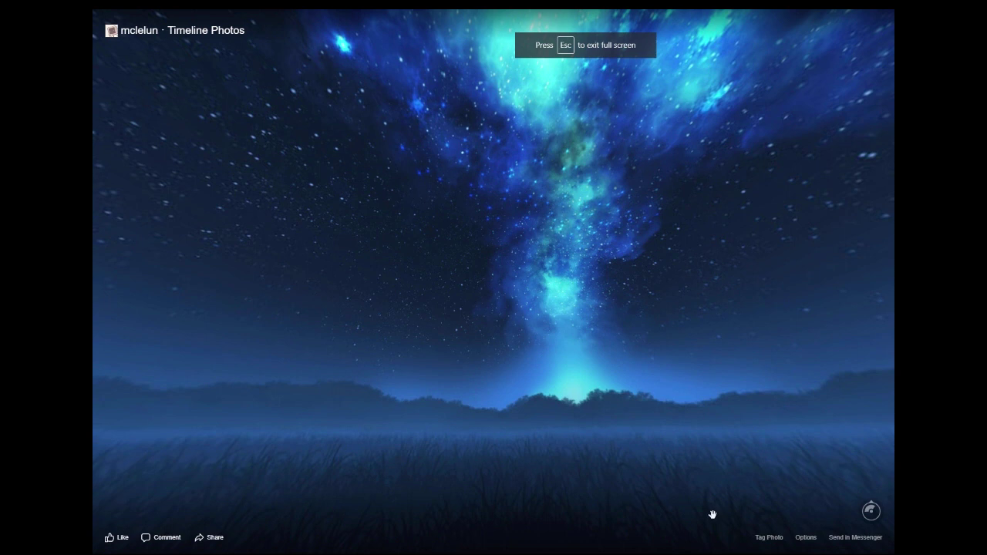
{"action": "left_click_drag", "start_coordinate": [691, 514], "coordinate": [767, 505]}
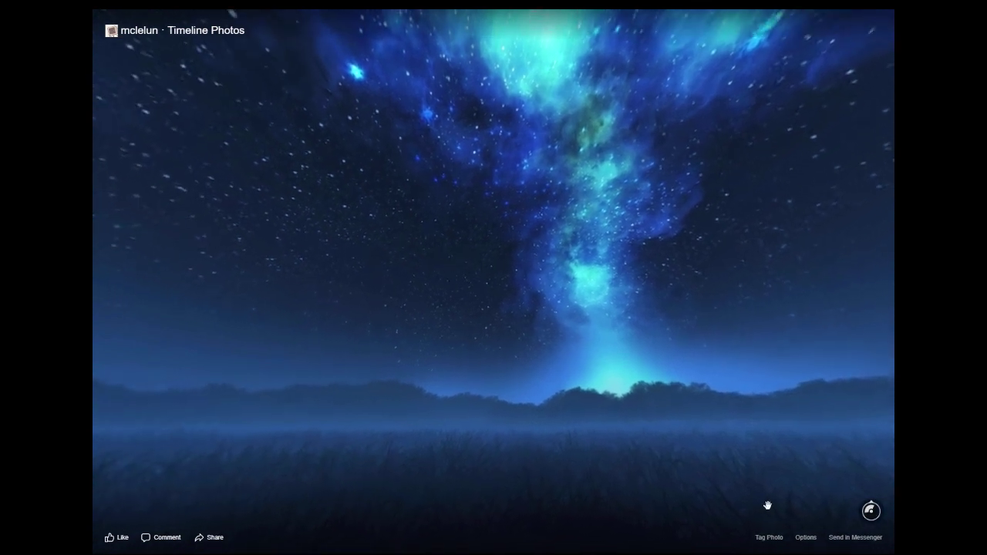
{"action": "mouse_move", "coordinate": [505, 439]}
{"action": "left_mouse_down"}
{"action": "mouse_move", "coordinate": [654, 445]}
{"action": "mouse_move", "coordinate": [822, 414]}
{"action": "left_mouse_up"}
{"action": "left_click_drag", "start_coordinate": [356, 412], "coordinate": [680, 465]}
{"action": "mouse_move", "coordinate": [417, 407]}
{"action": "left_mouse_down"}
{"action": "mouse_move", "coordinate": [463, 445]}
{"action": "mouse_move", "coordinate": [509, 463]}
{"action": "mouse_move", "coordinate": [665, 480]}
{"action": "left_mouse_up"}
{"action": "mouse_move", "coordinate": [448, 471]}
{"action": "left_mouse_down"}
{"action": "mouse_move", "coordinate": [577, 455]}
{"action": "mouse_move", "coordinate": [621, 401]}
{"action": "left_mouse_up"}
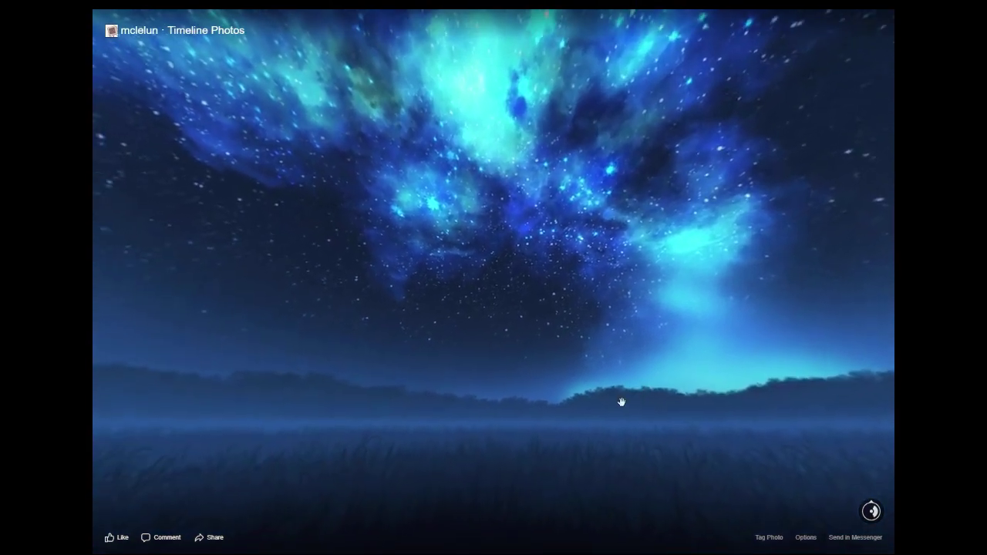
{"action": "left_click_drag", "start_coordinate": [403, 430], "coordinate": [457, 424]}
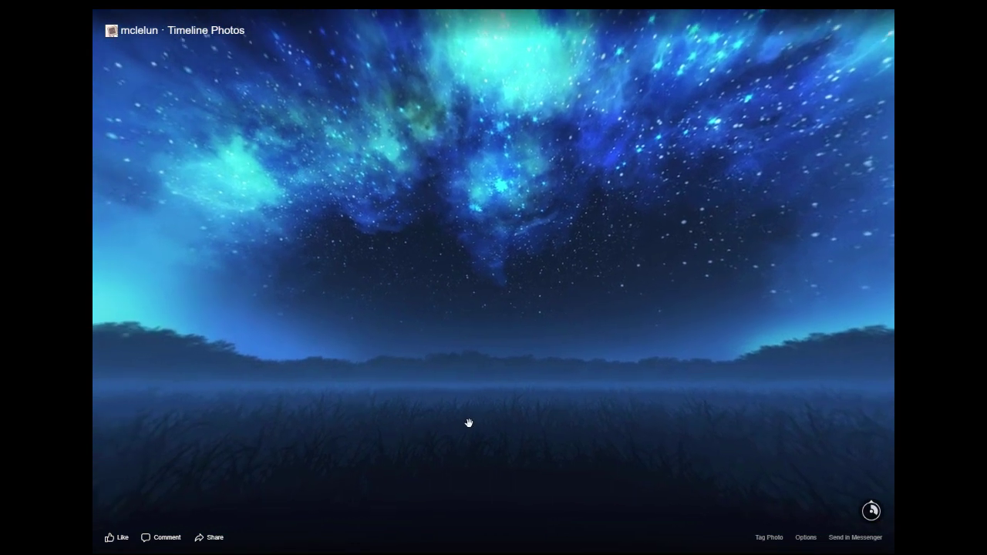